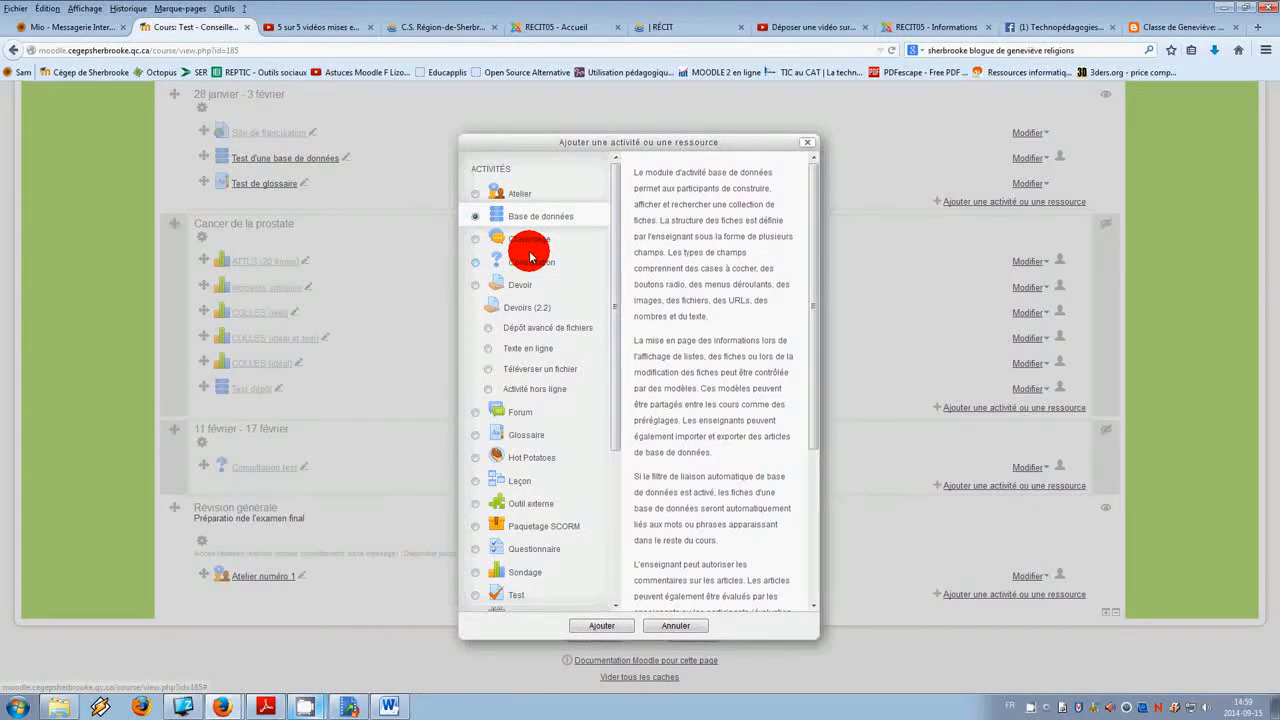
Step: Add a Base de données activity to the Révision générale section
left_click(624, 627)
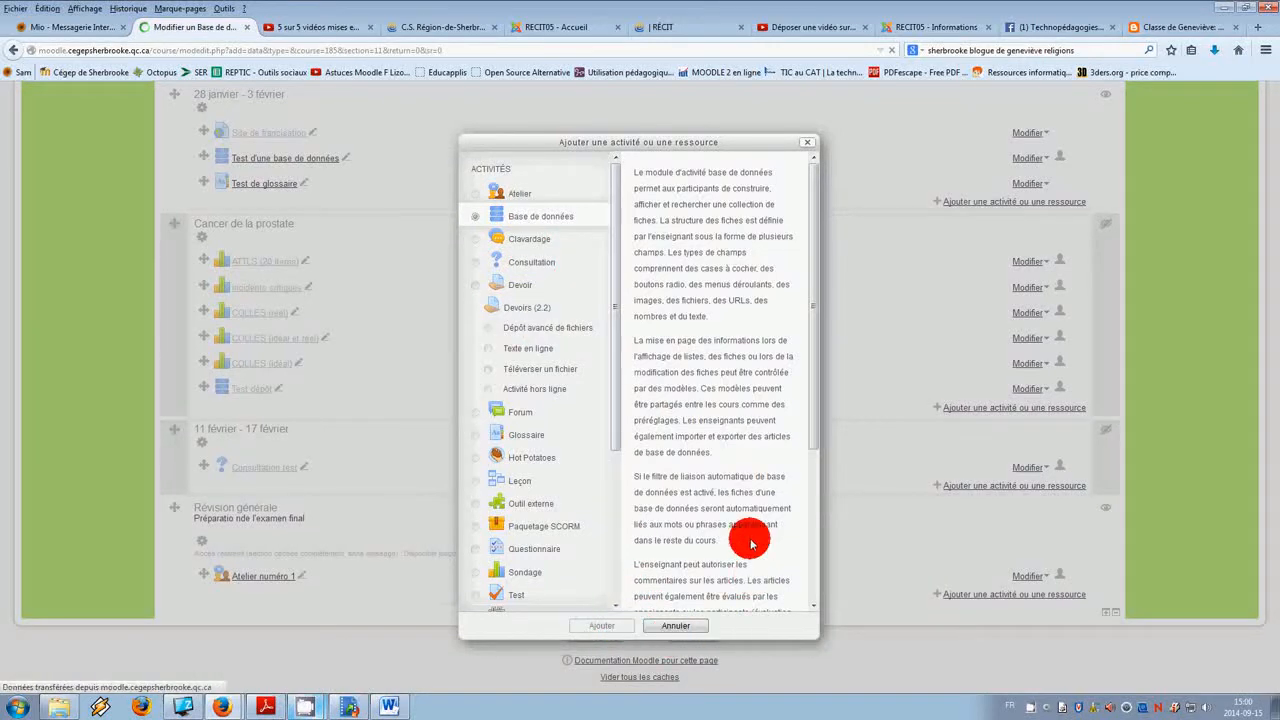
left_click(476, 335)
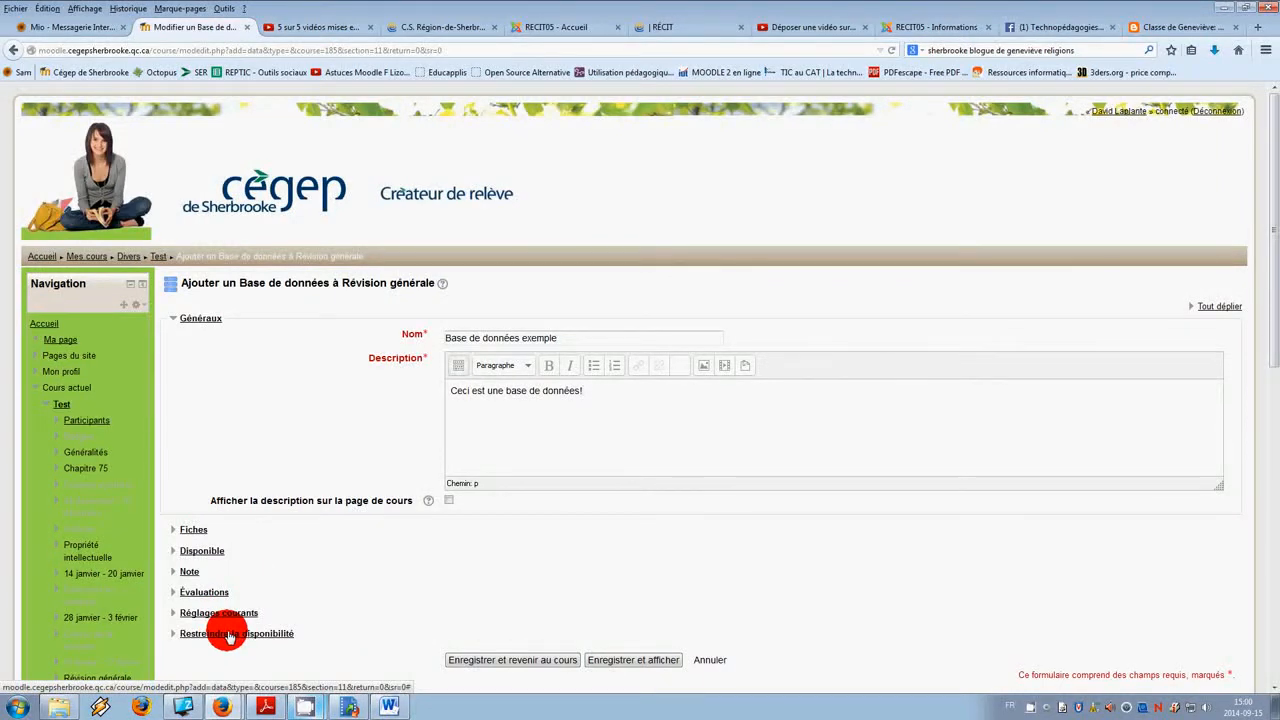
Step: Expand the Évaluations, Note, Disponible, Restreindre la disponibilité and Fiches sections of the form to examine their settings
left_click(218, 597)
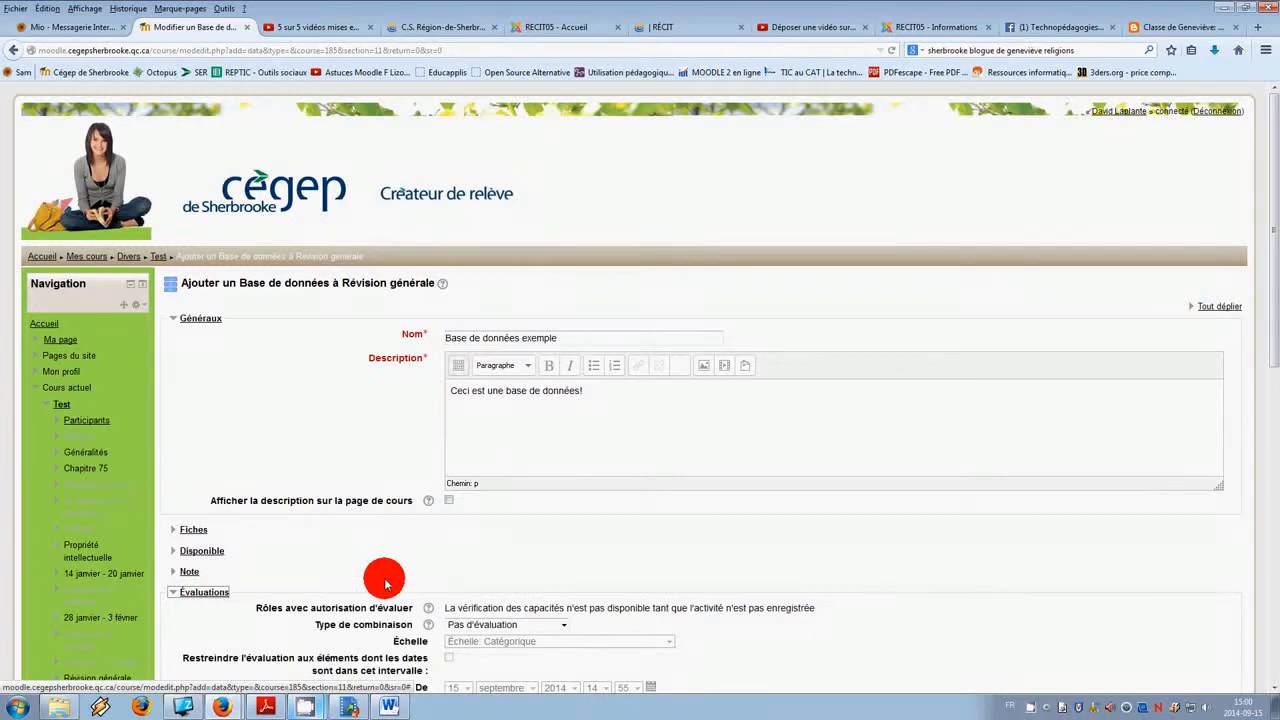
scroll(474, 598, "down", 3)
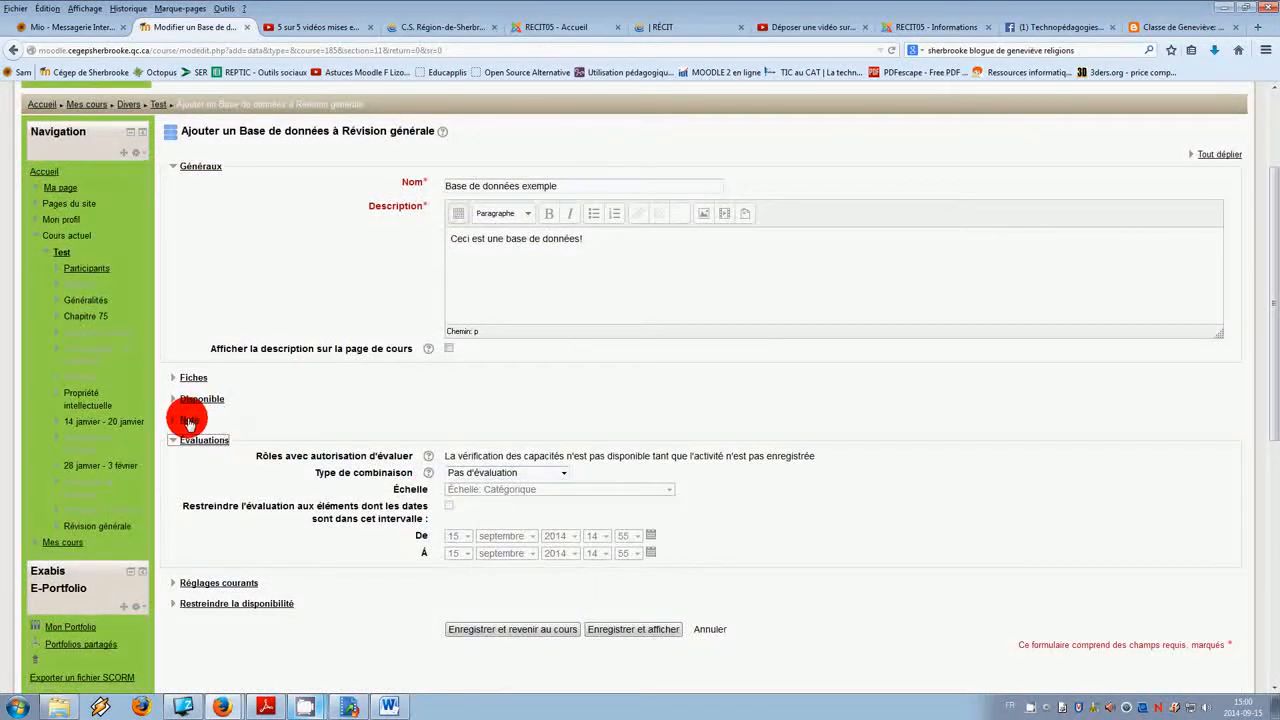
left_click(190, 420)
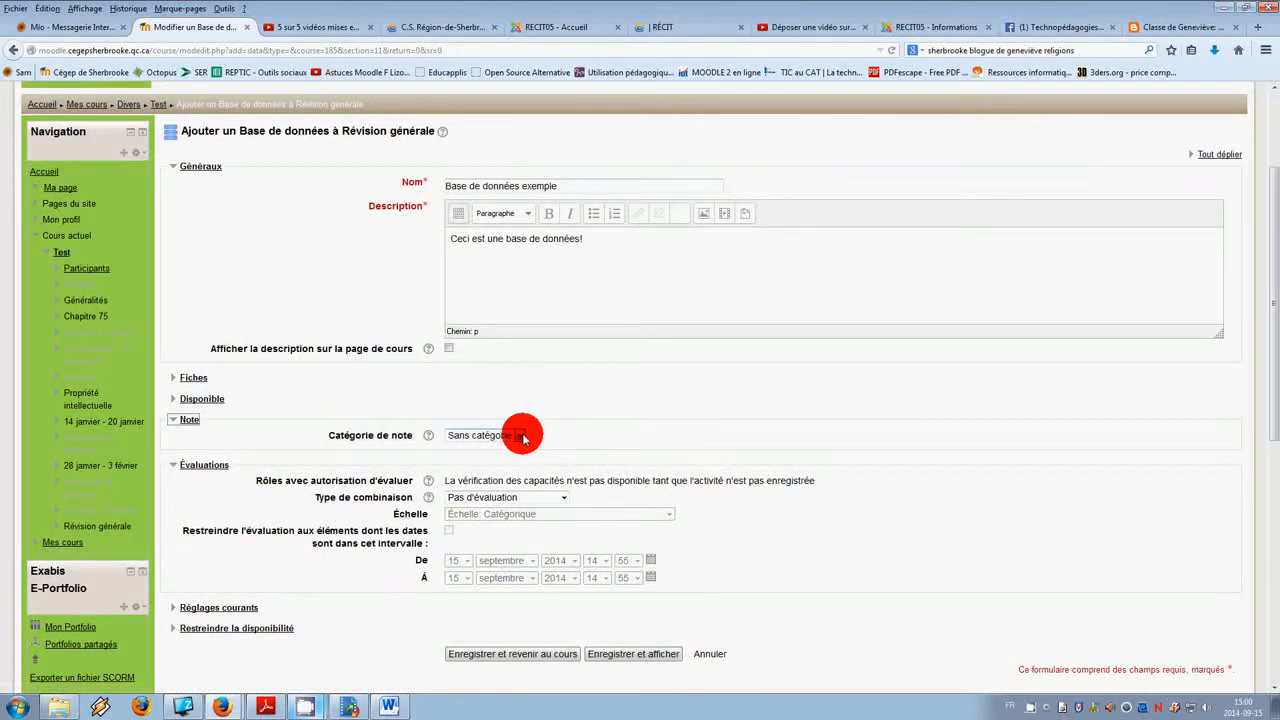
left_click(202, 400)
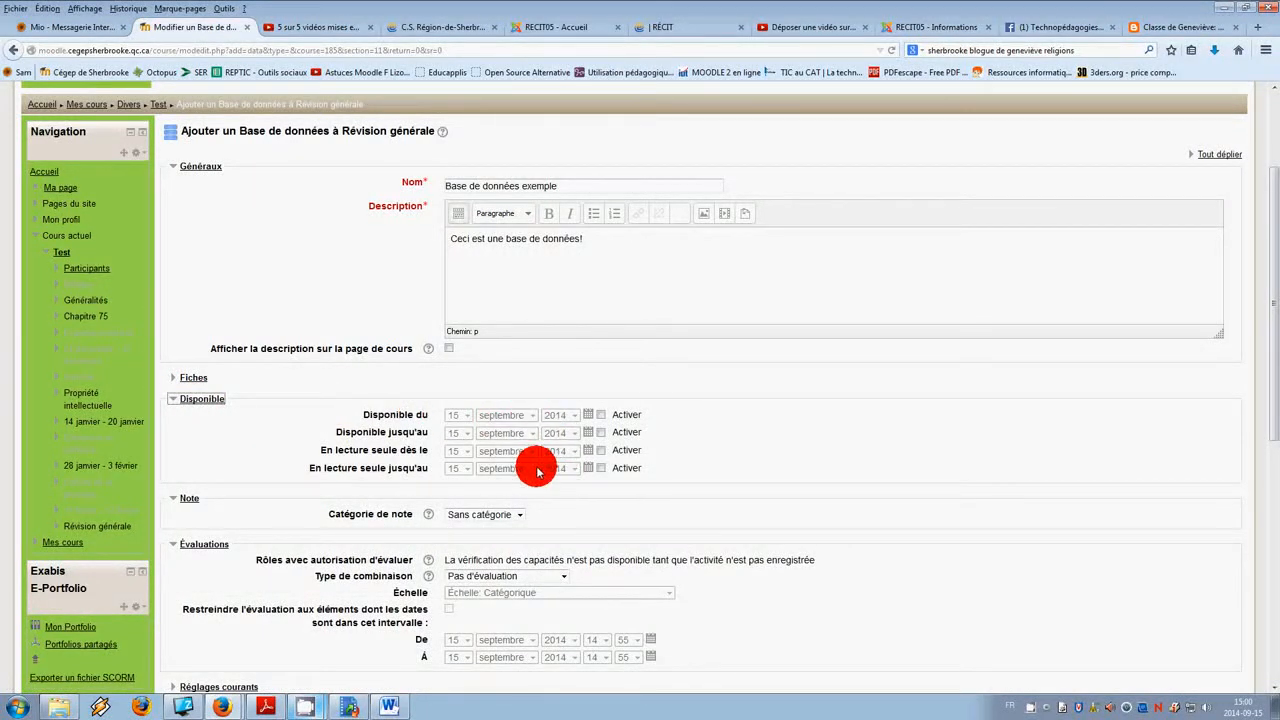
scroll(545, 447, "down", 2)
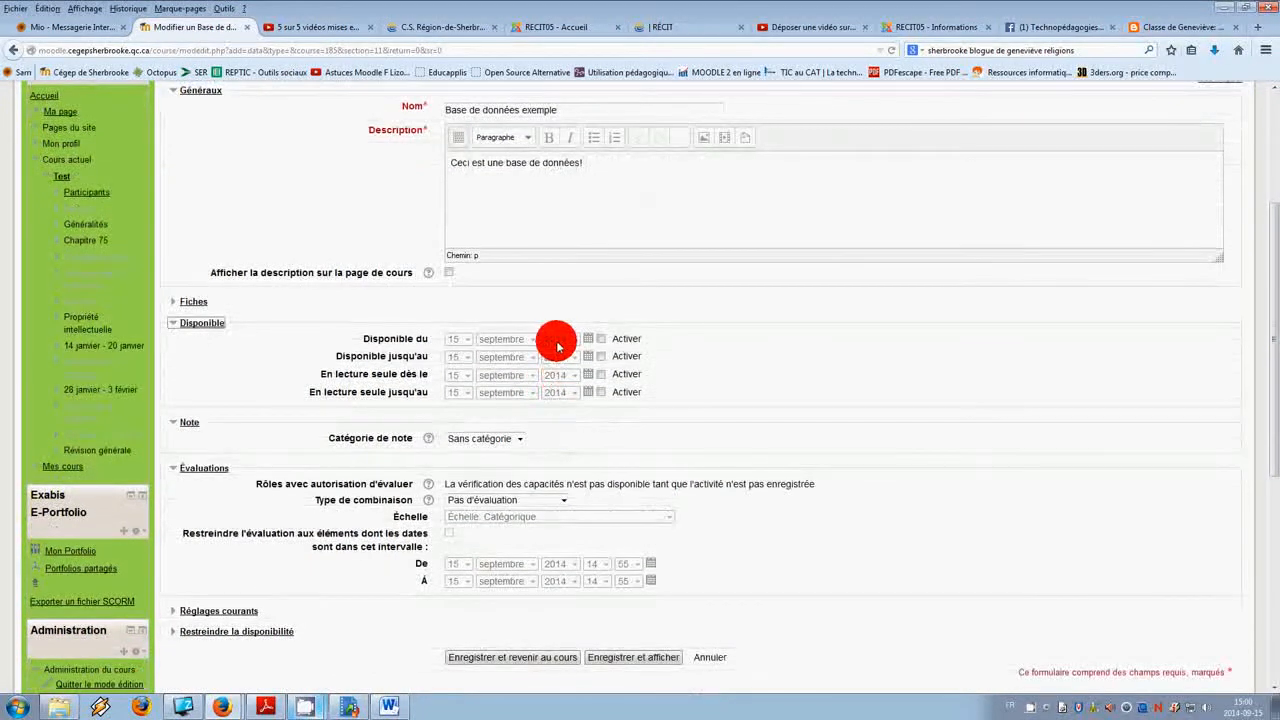
scroll(634, 380, "down", 5)
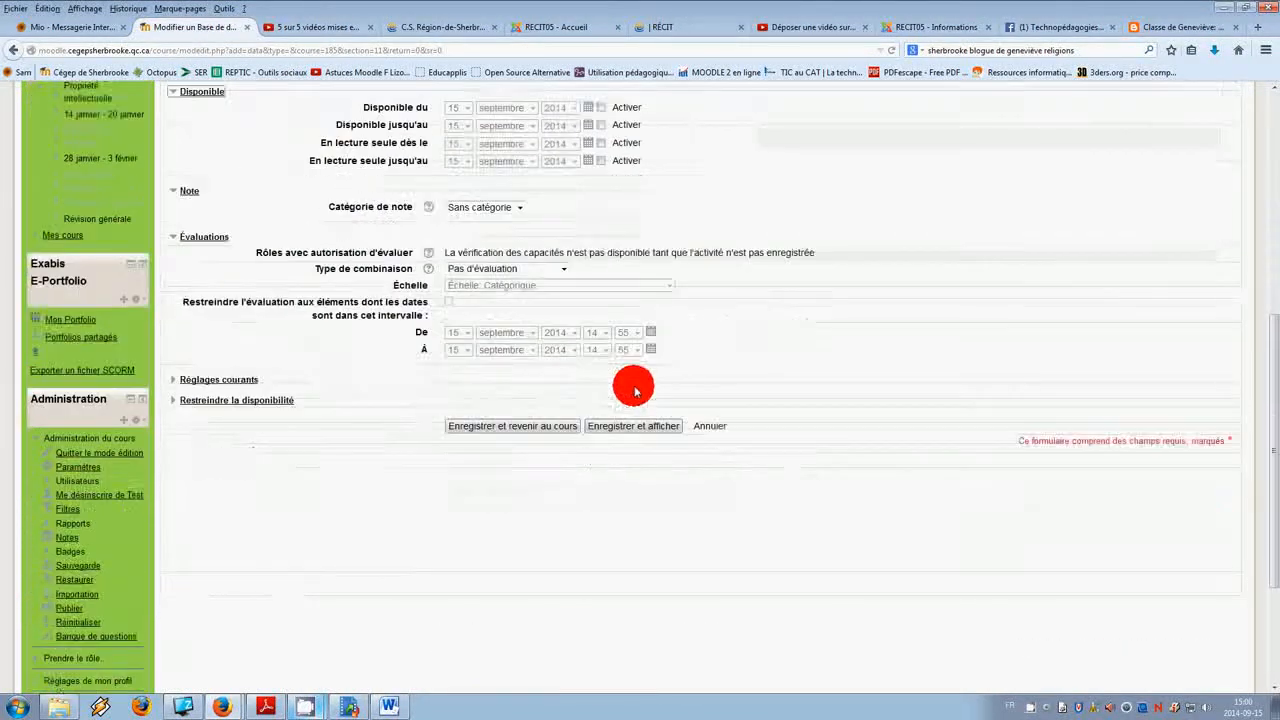
left_click(262, 402)
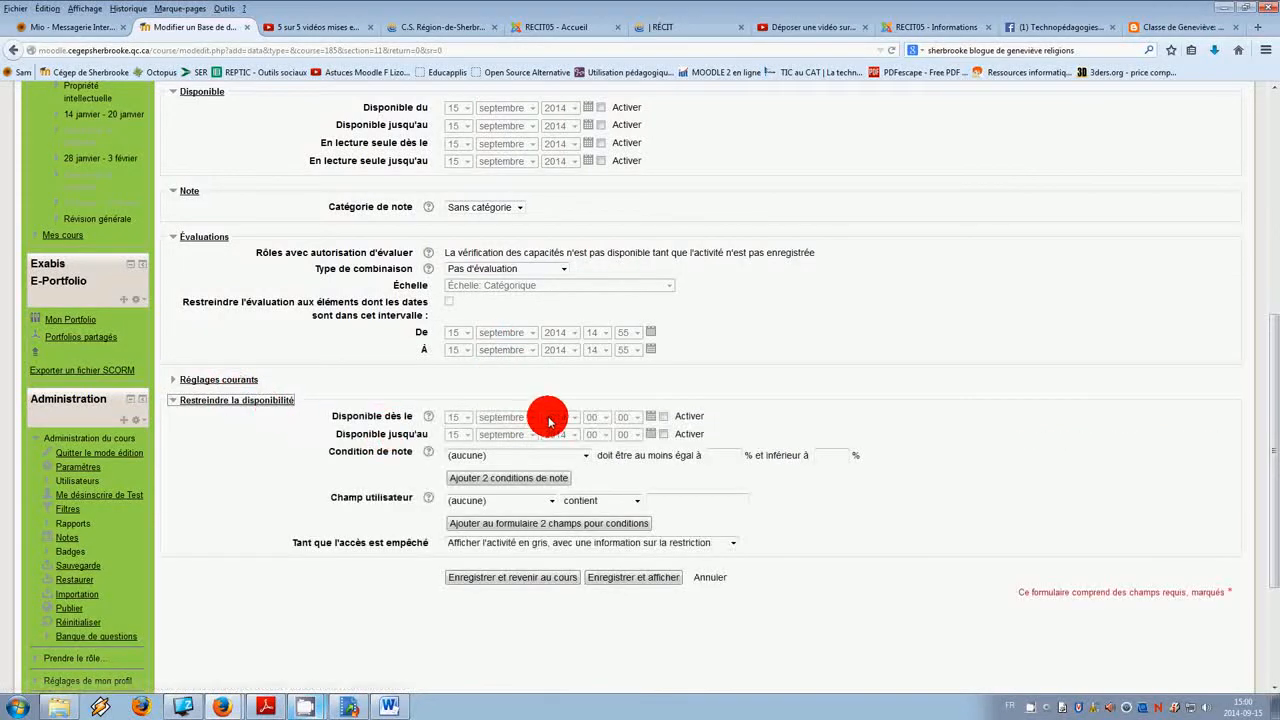
scroll(549, 414, "up", 3)
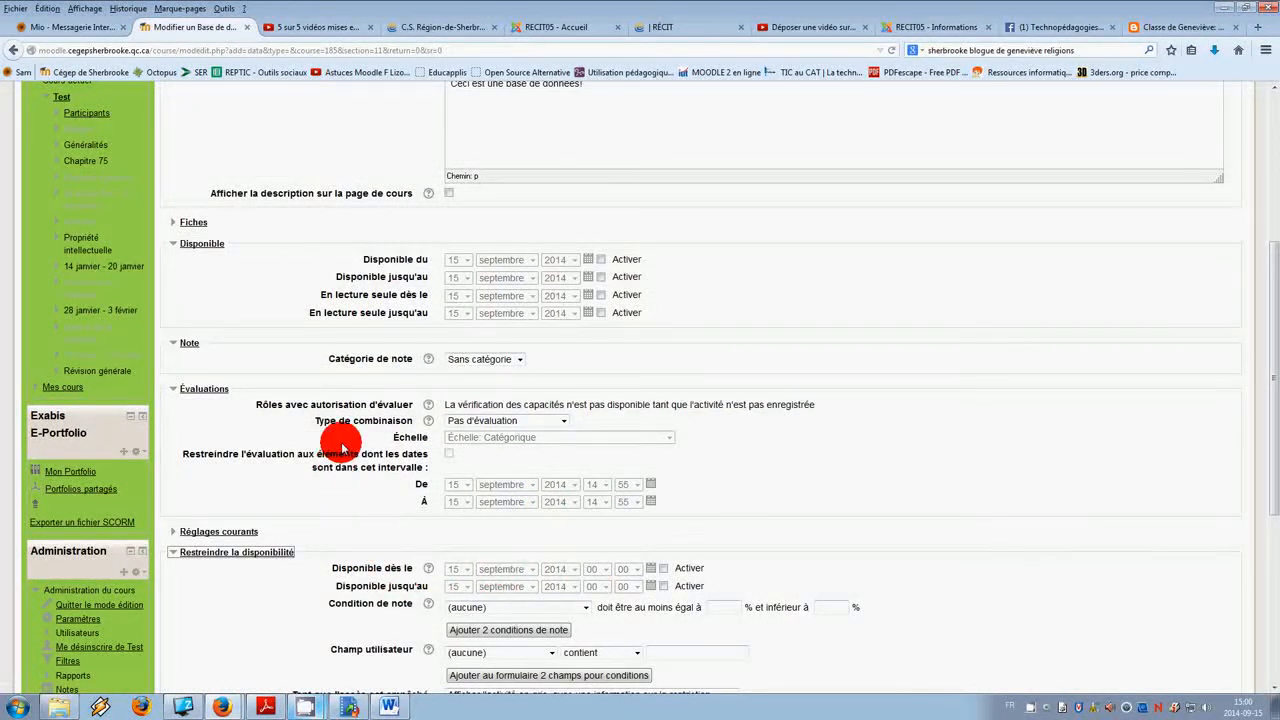
scroll(310, 368, "up", 2)
left_click(190, 295)
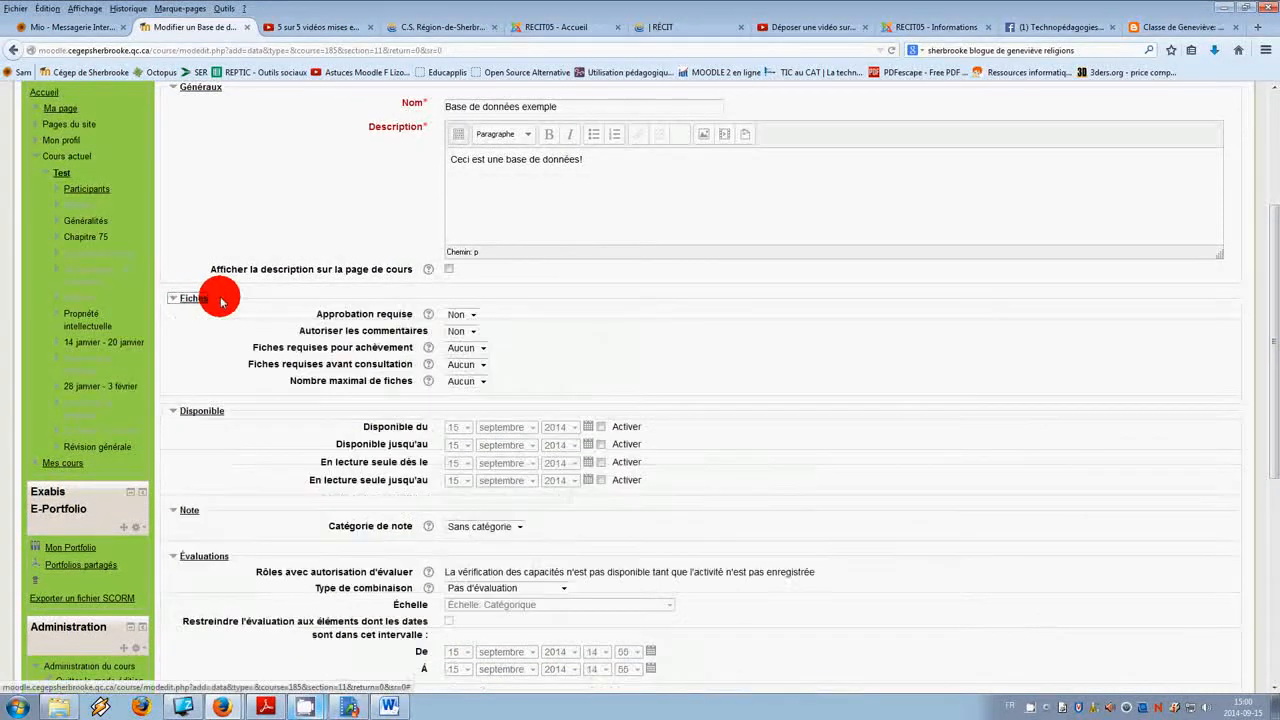
Step: Review the approval, comments and entries-required-for-completion options in the Fiches section
left_click(474, 318)
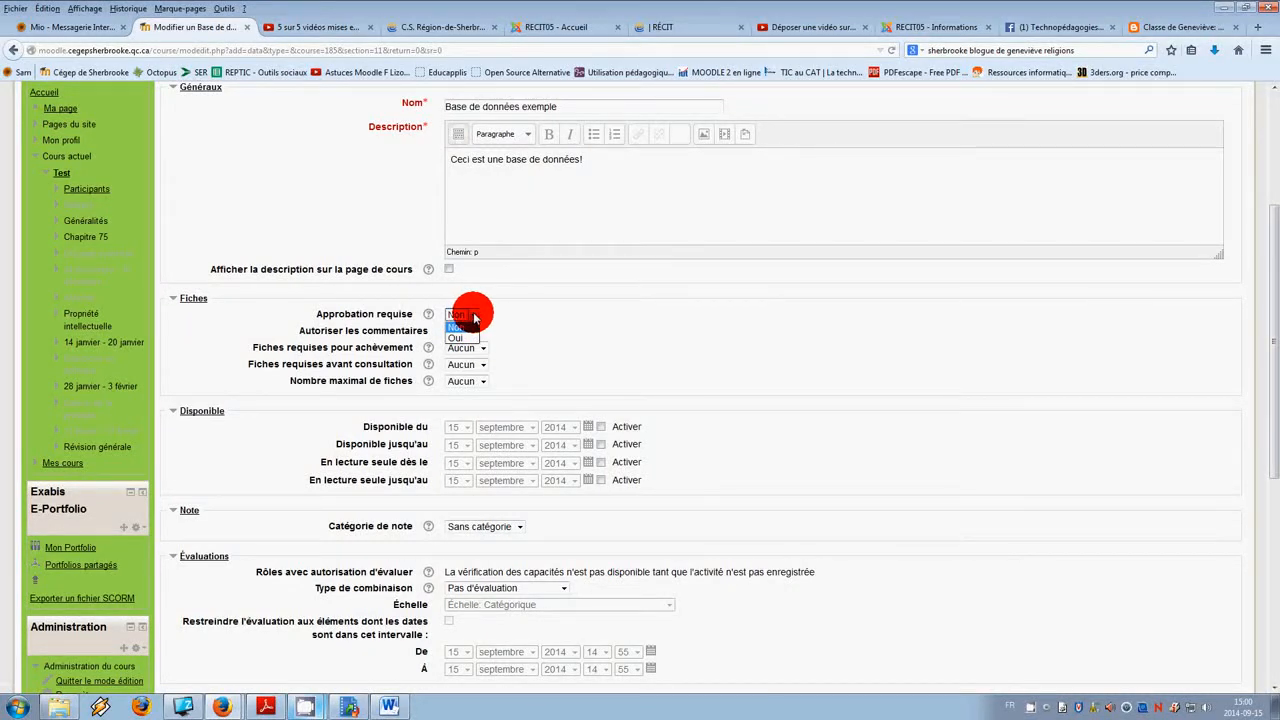
left_click(472, 326)
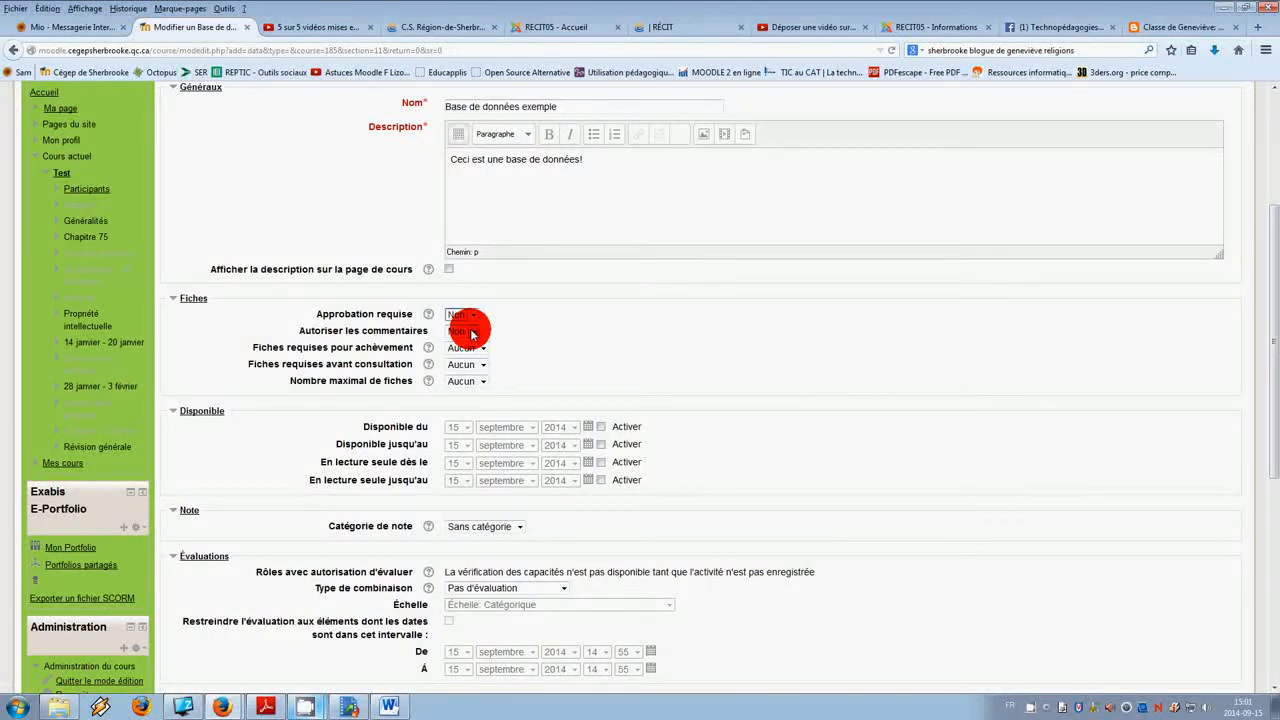
left_click(473, 334)
left_click(474, 334)
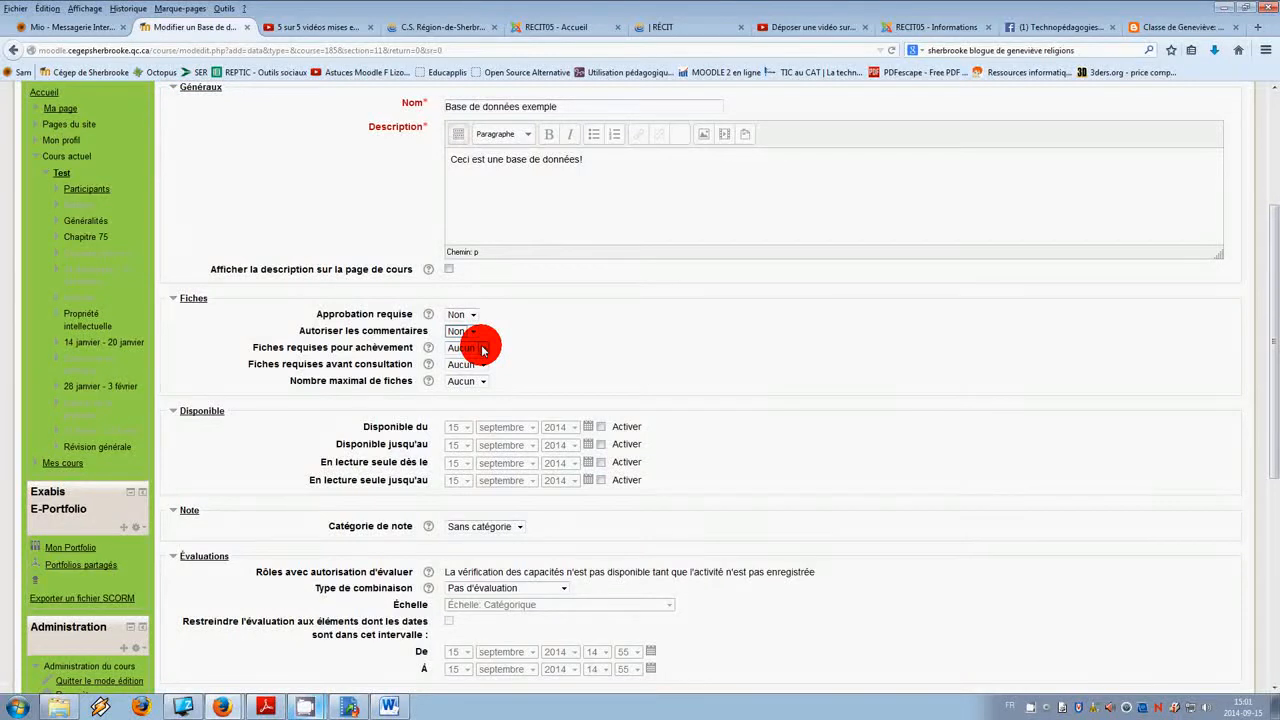
left_click(482, 350)
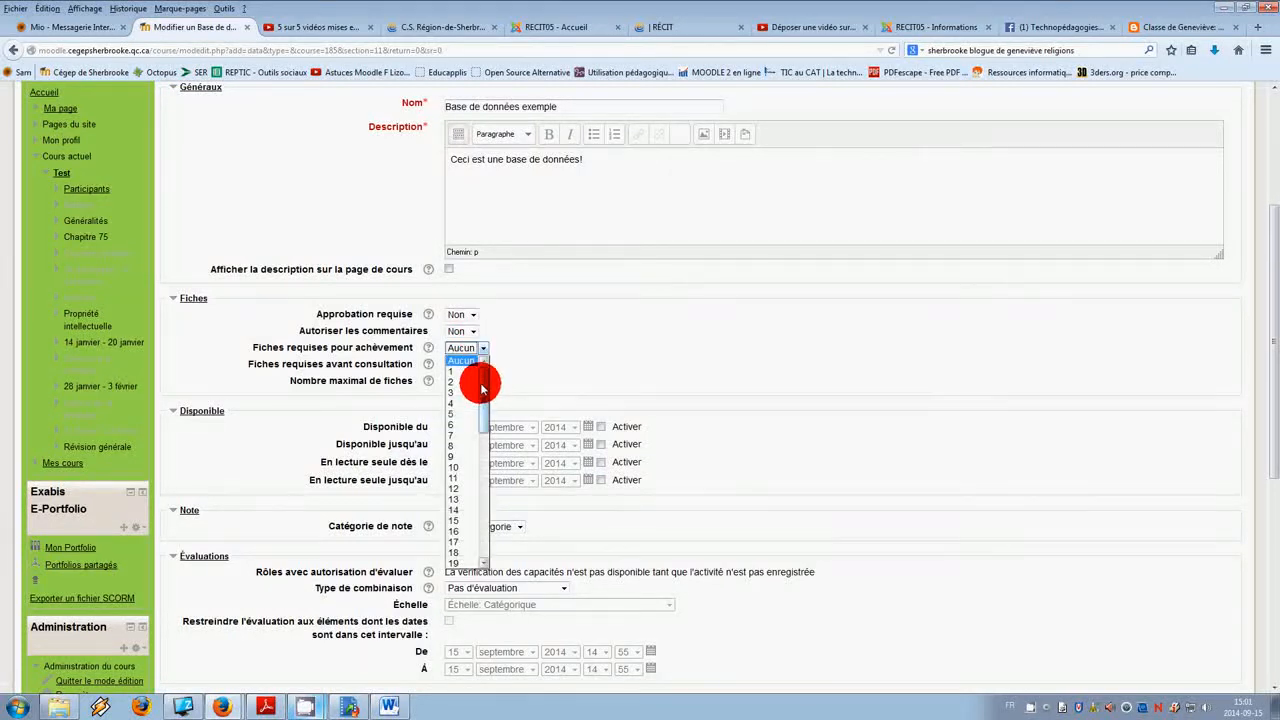
left_click(539, 366)
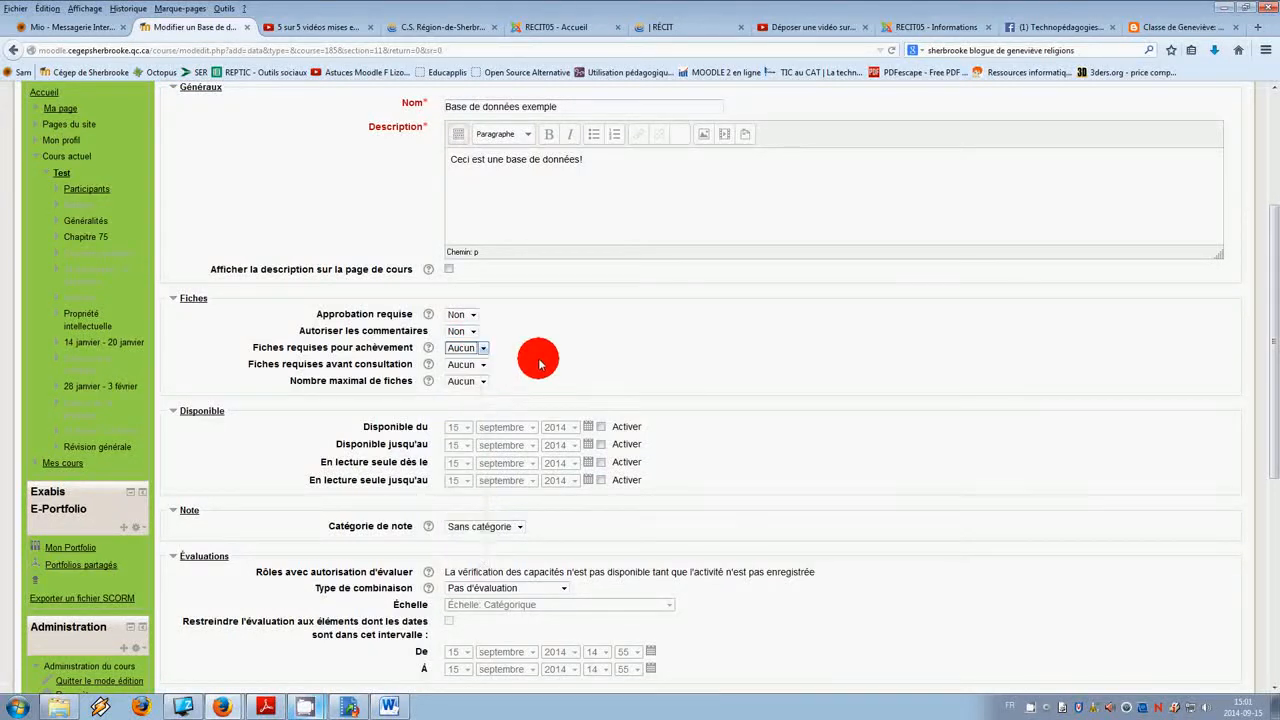
Step: Set the entries required before viewing to 5
left_click(482, 366)
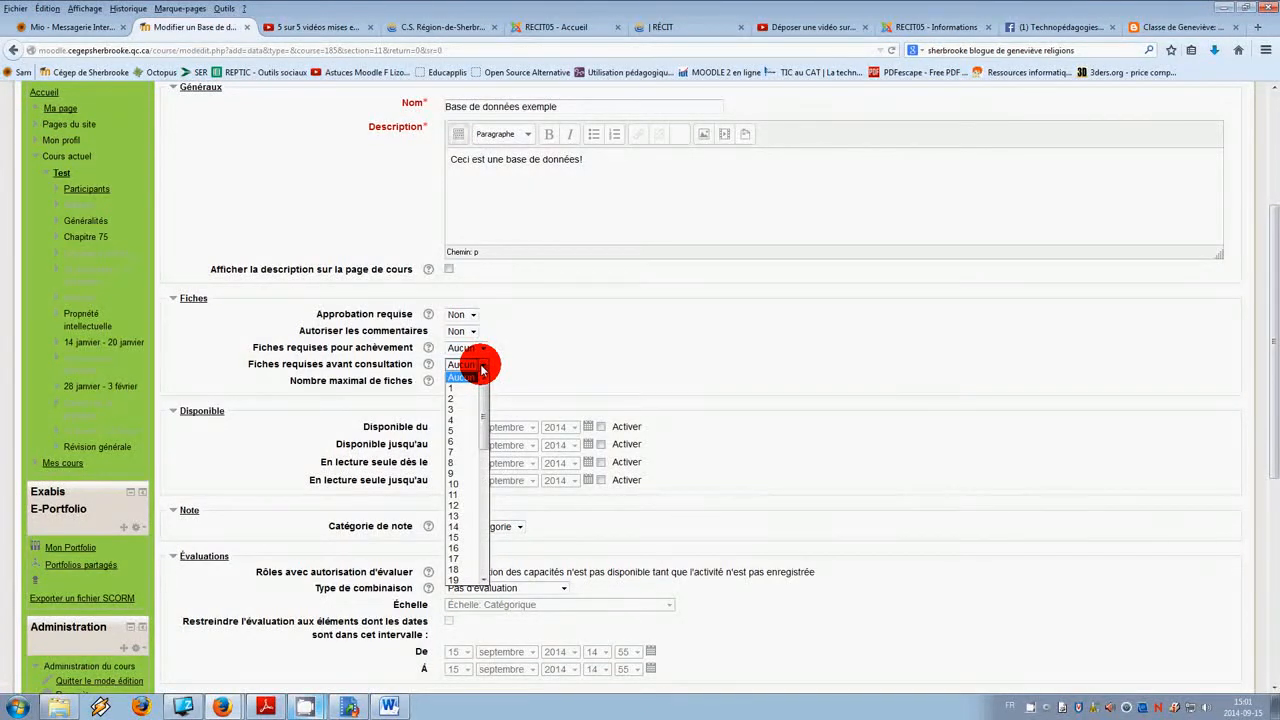
left_click(482, 366)
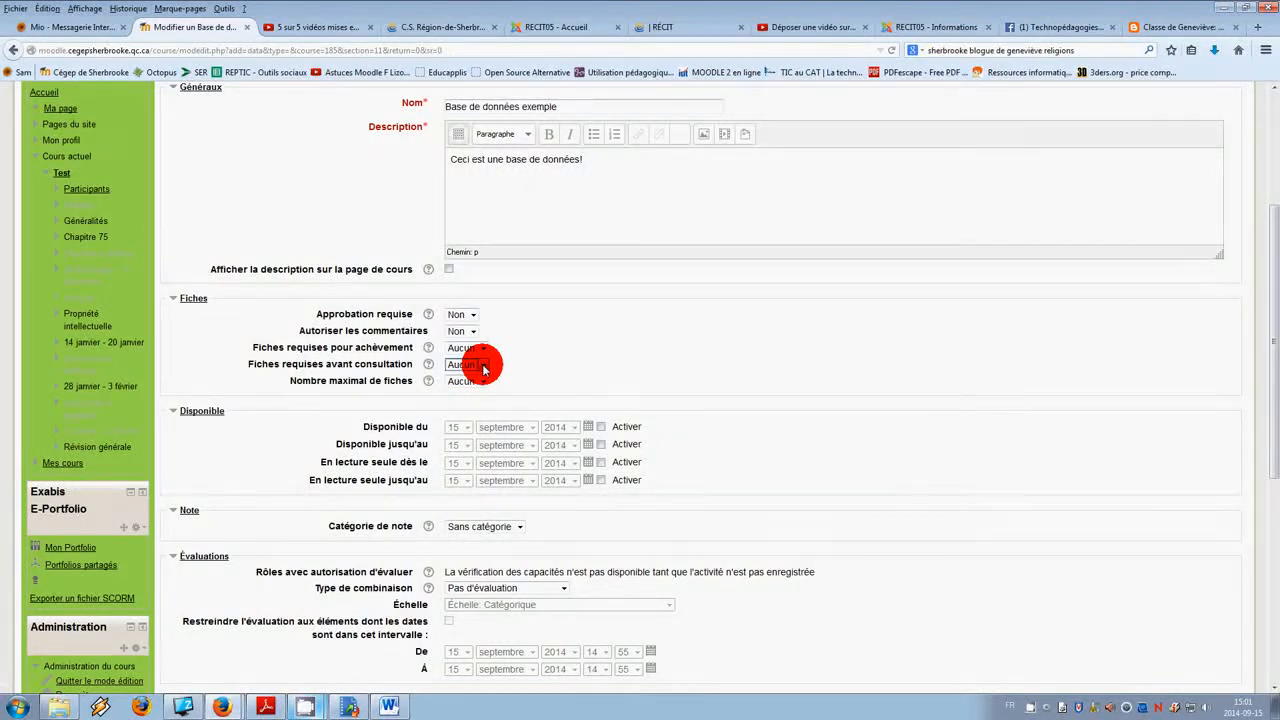
left_click(483, 366)
left_click(462, 398)
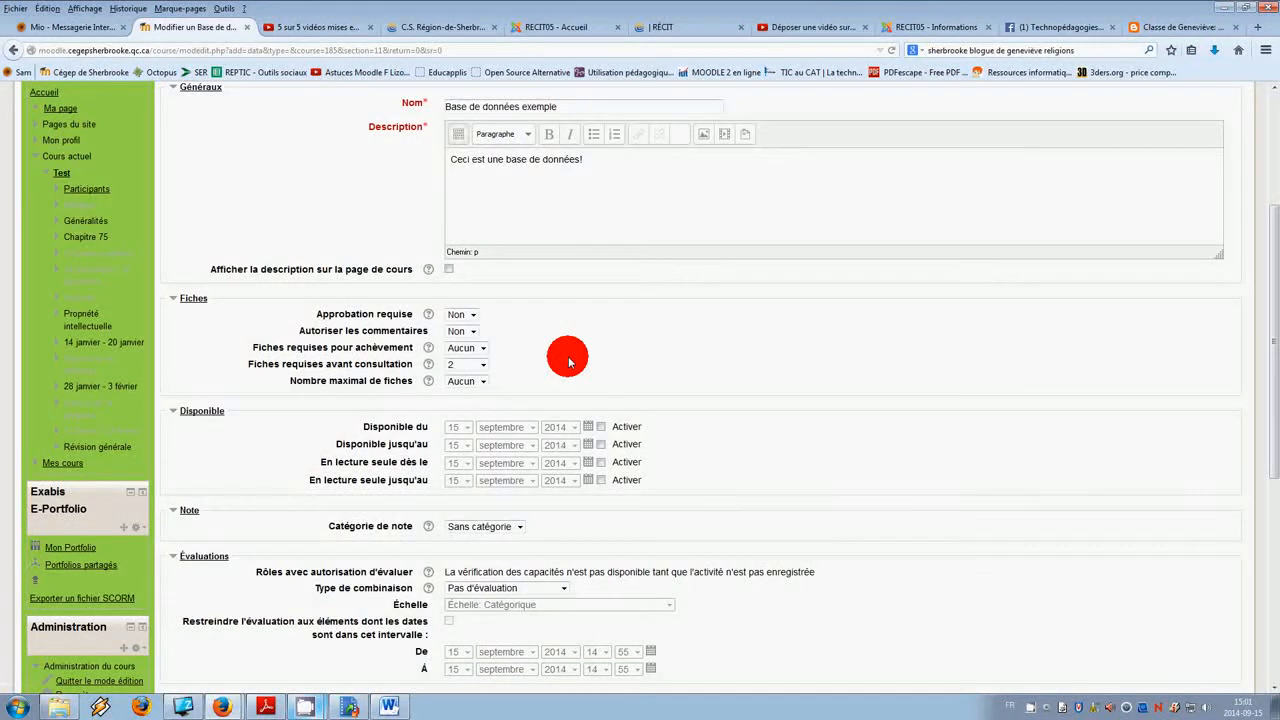
left_click(484, 364)
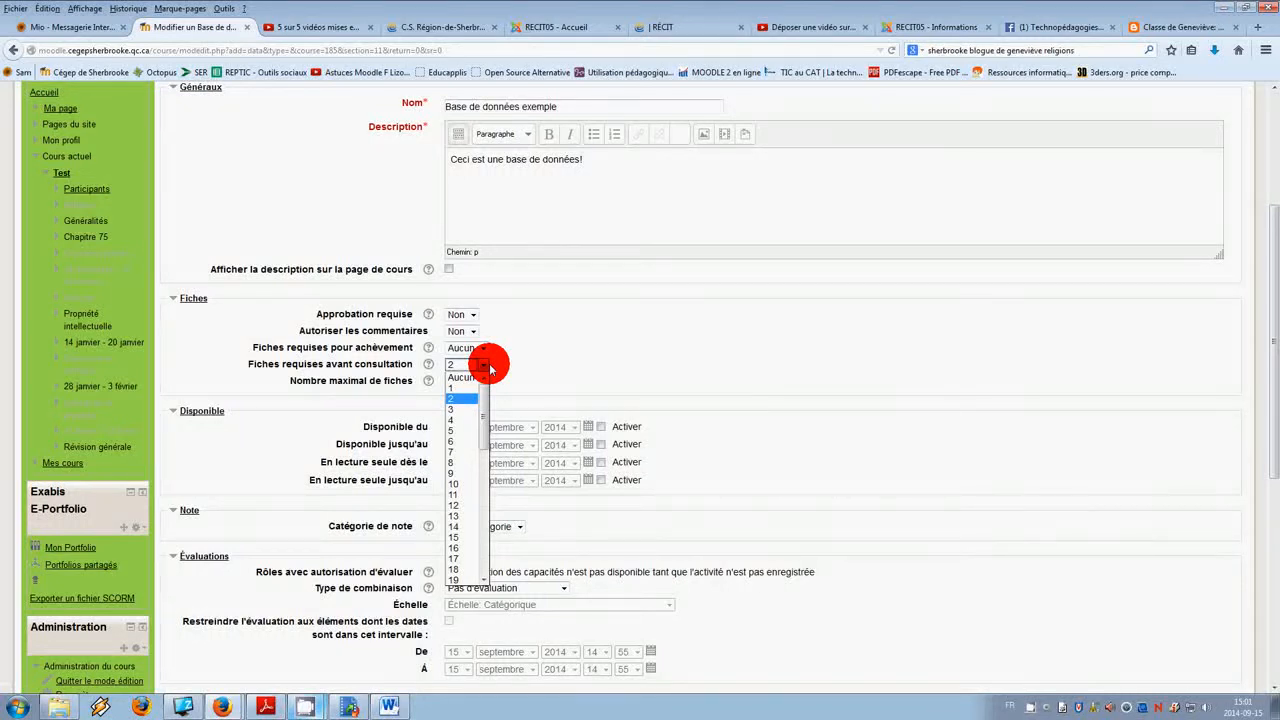
left_click(470, 430)
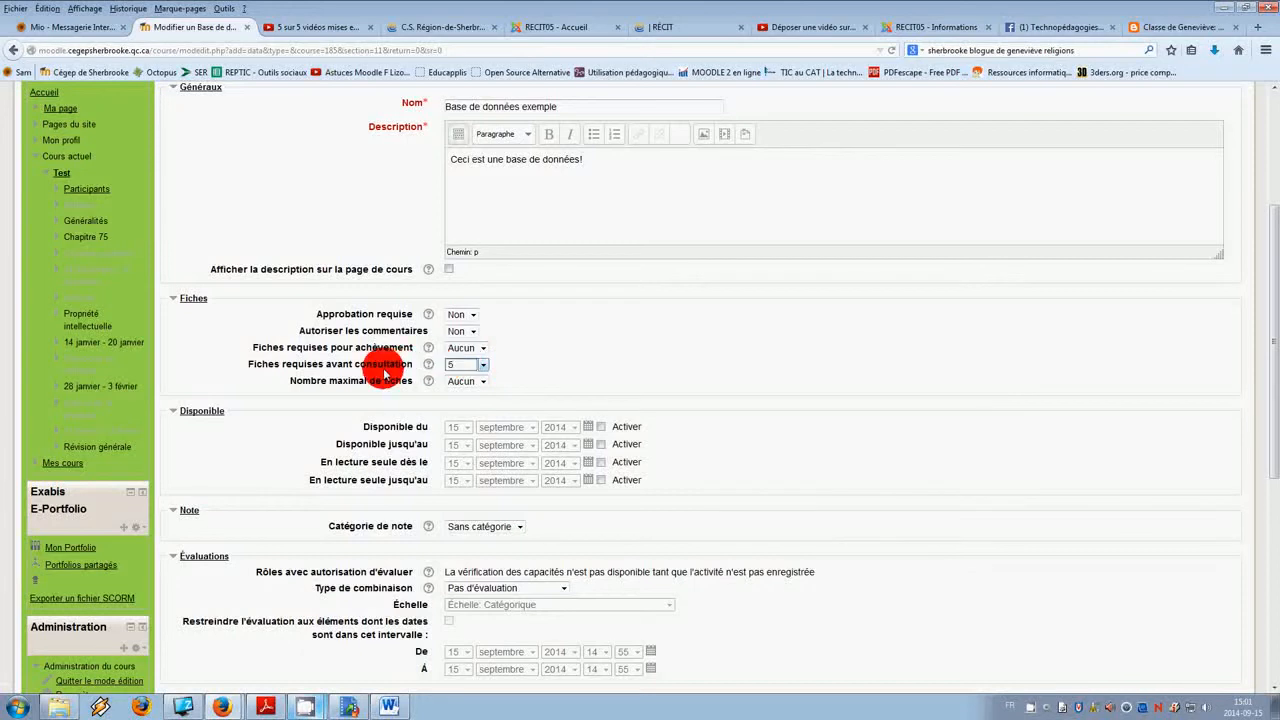
Step: Set the entries required for completion and the maximum number of entries both to 5
left_click(484, 349)
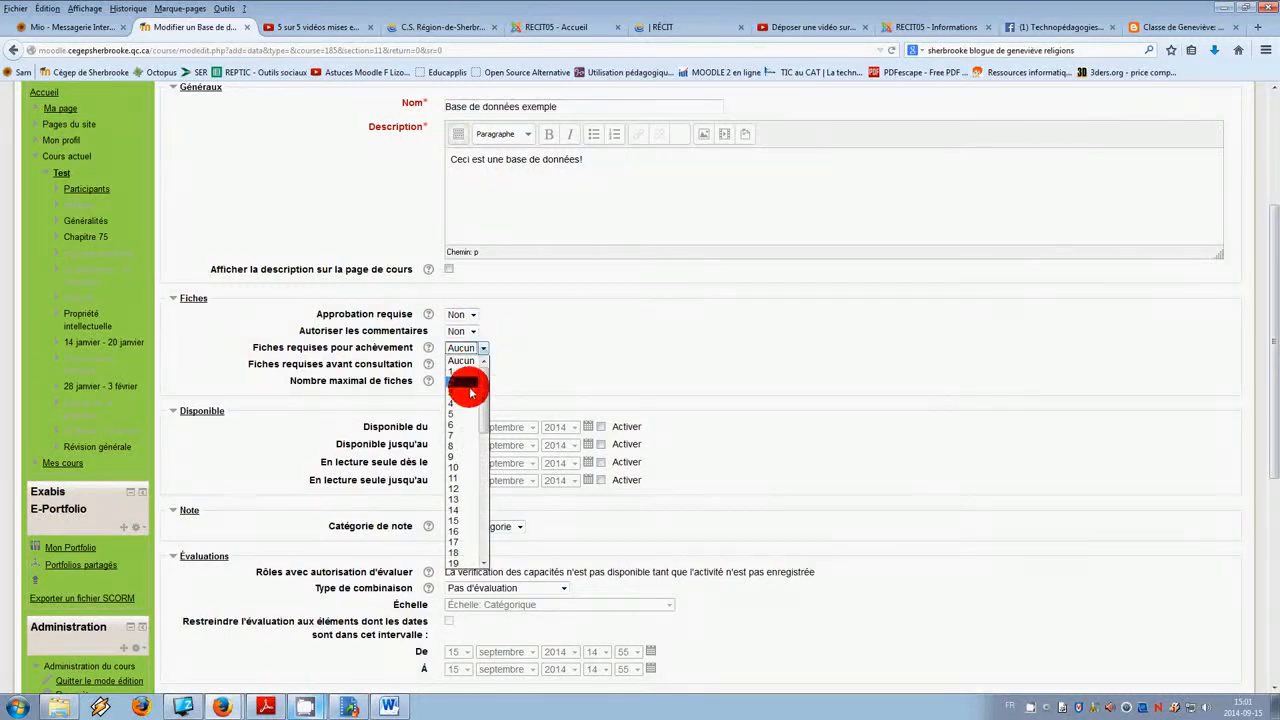
left_click(460, 412)
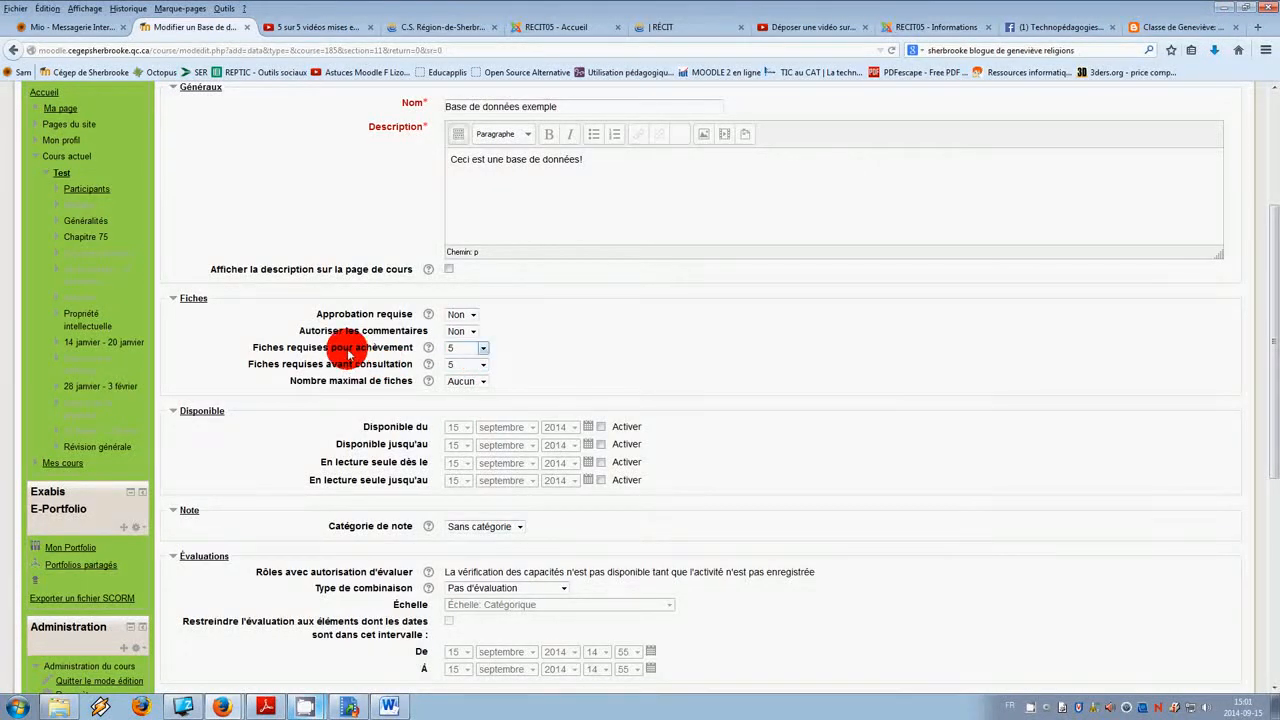
left_click(485, 383)
left_click(487, 382)
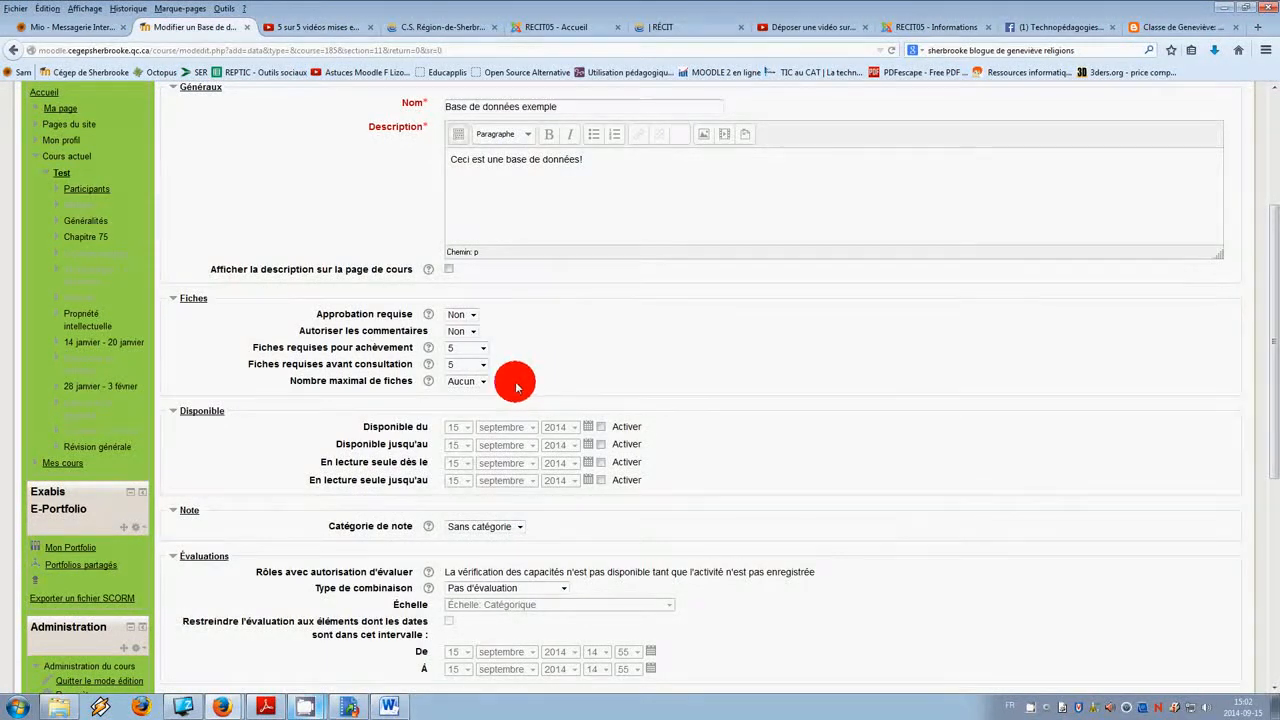
left_click(483, 381)
left_click(469, 447)
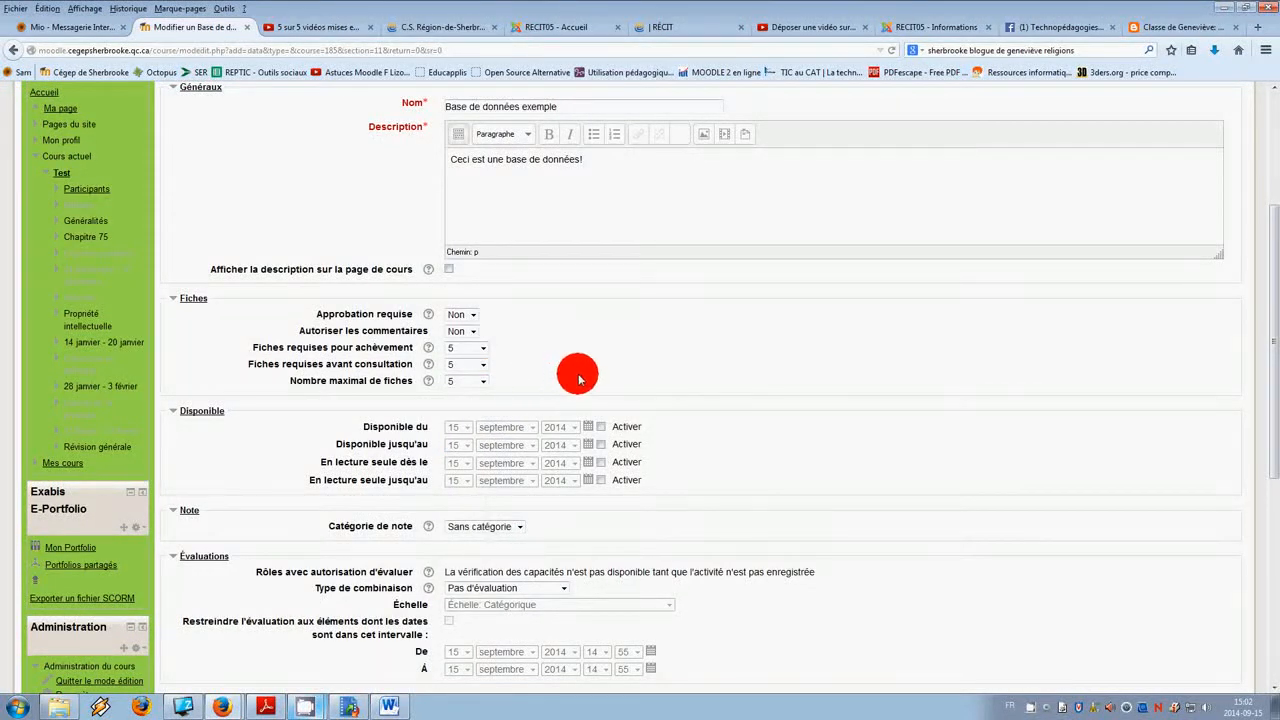
Step: Save the database settings and display the activity
scroll(630, 349, "down", 5)
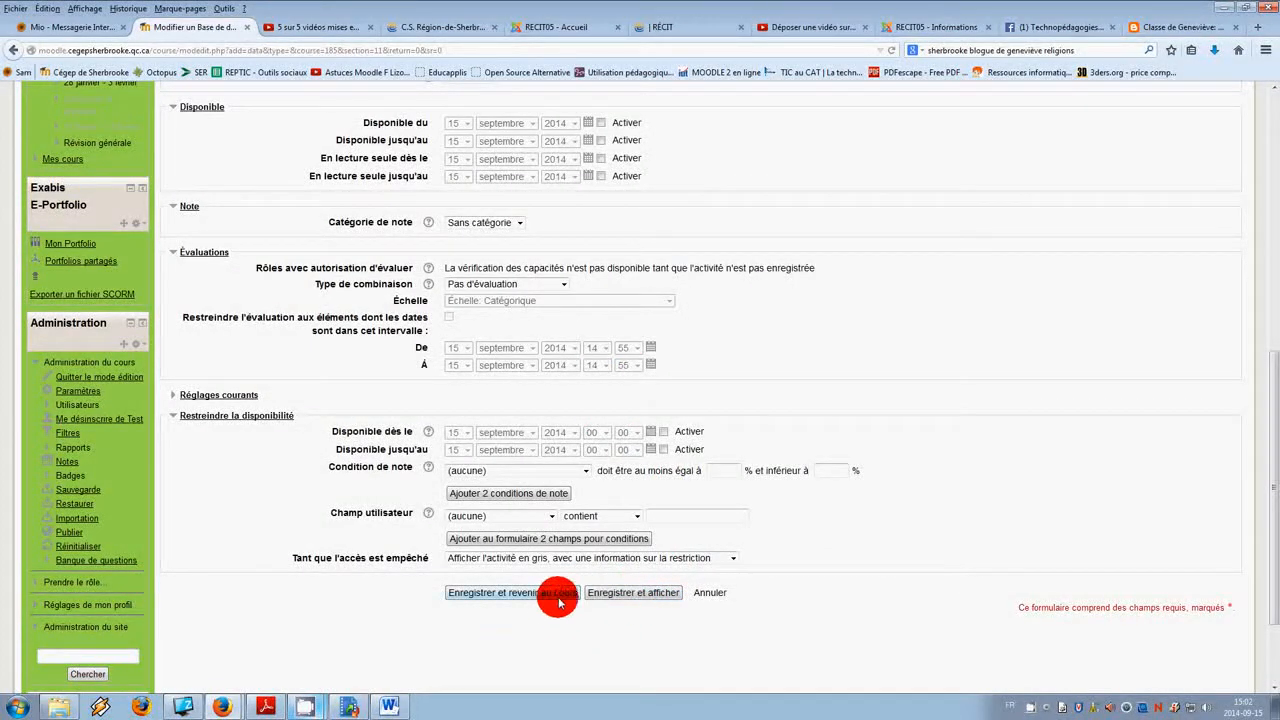
left_click(641, 594)
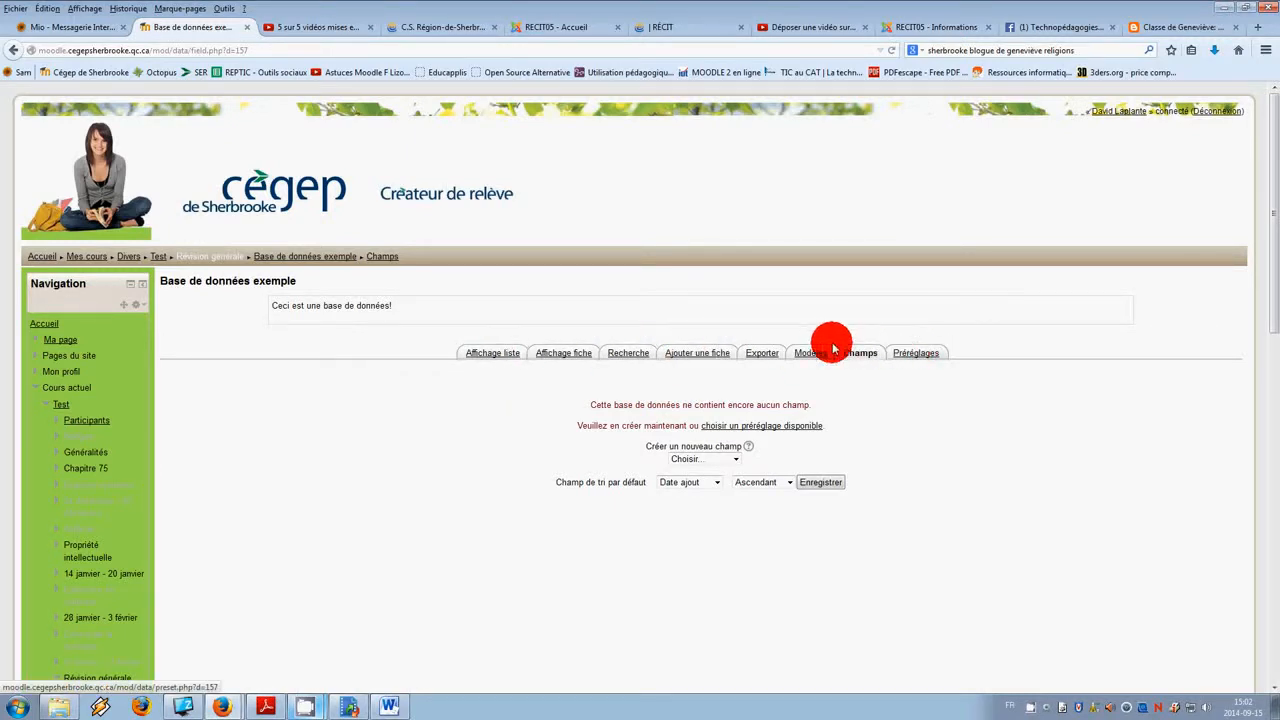
Step: Examine the database's Affichage liste, Recherche and Ajouter une fiche tabs
left_click(505, 356)
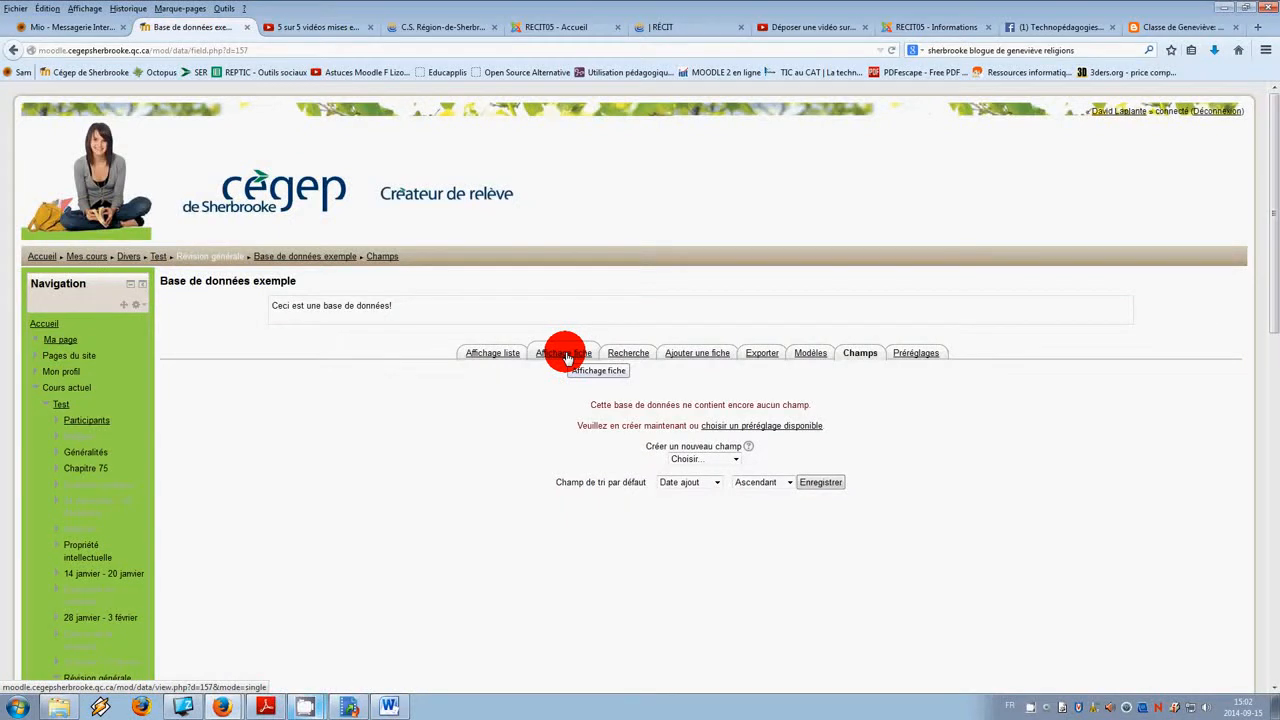
left_click(634, 356)
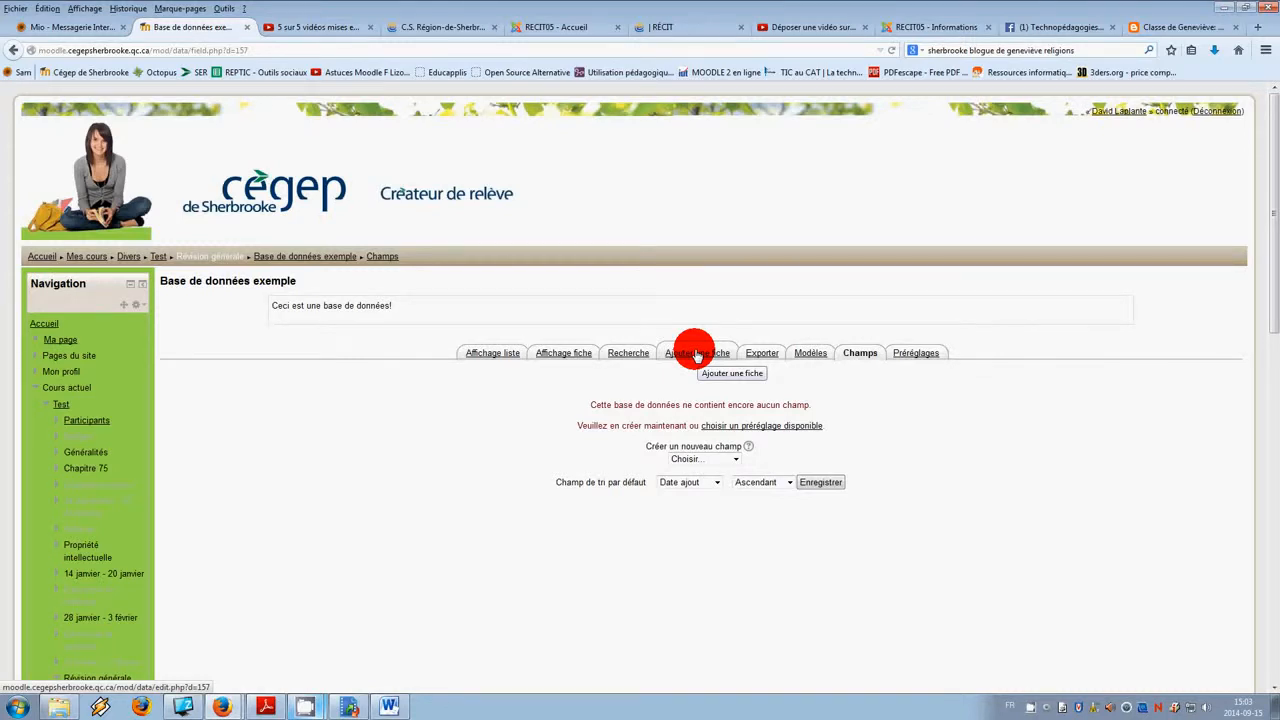
left_click(699, 356)
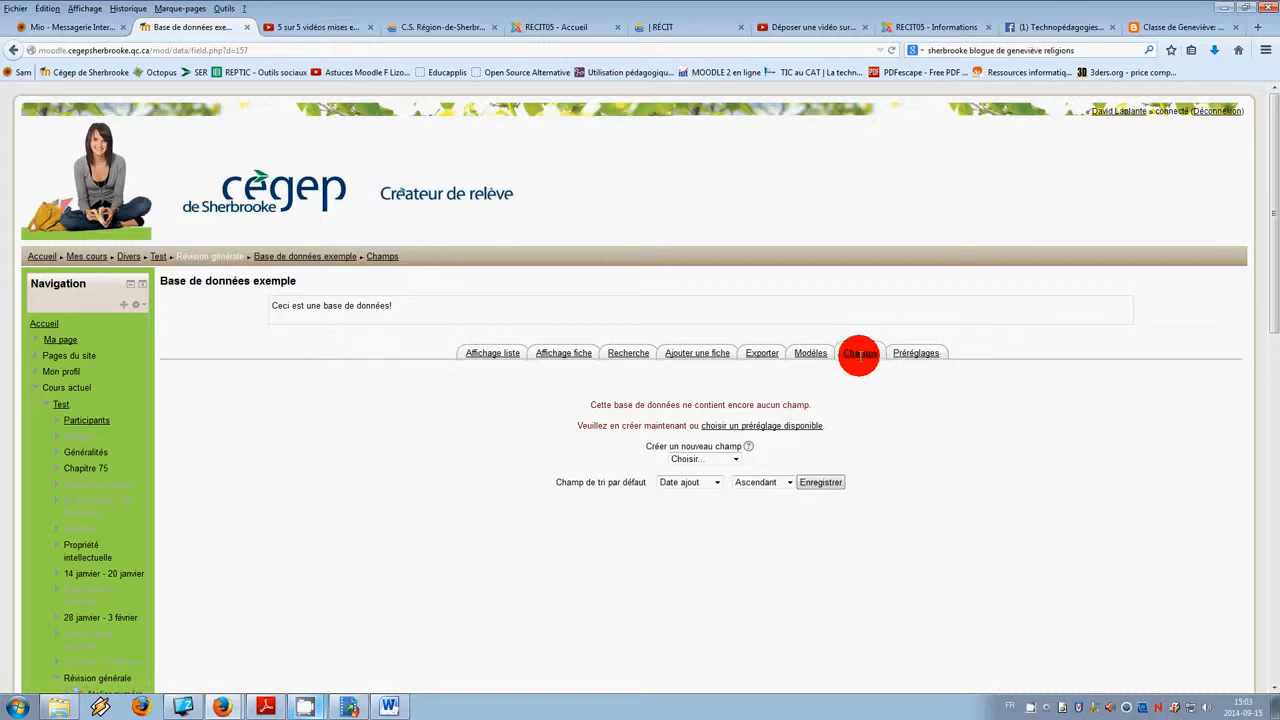
Step: Create a new radio button field named "Exemple de bouton de radio" with the description "Inscrire ici la réponse"
left_click(725, 459)
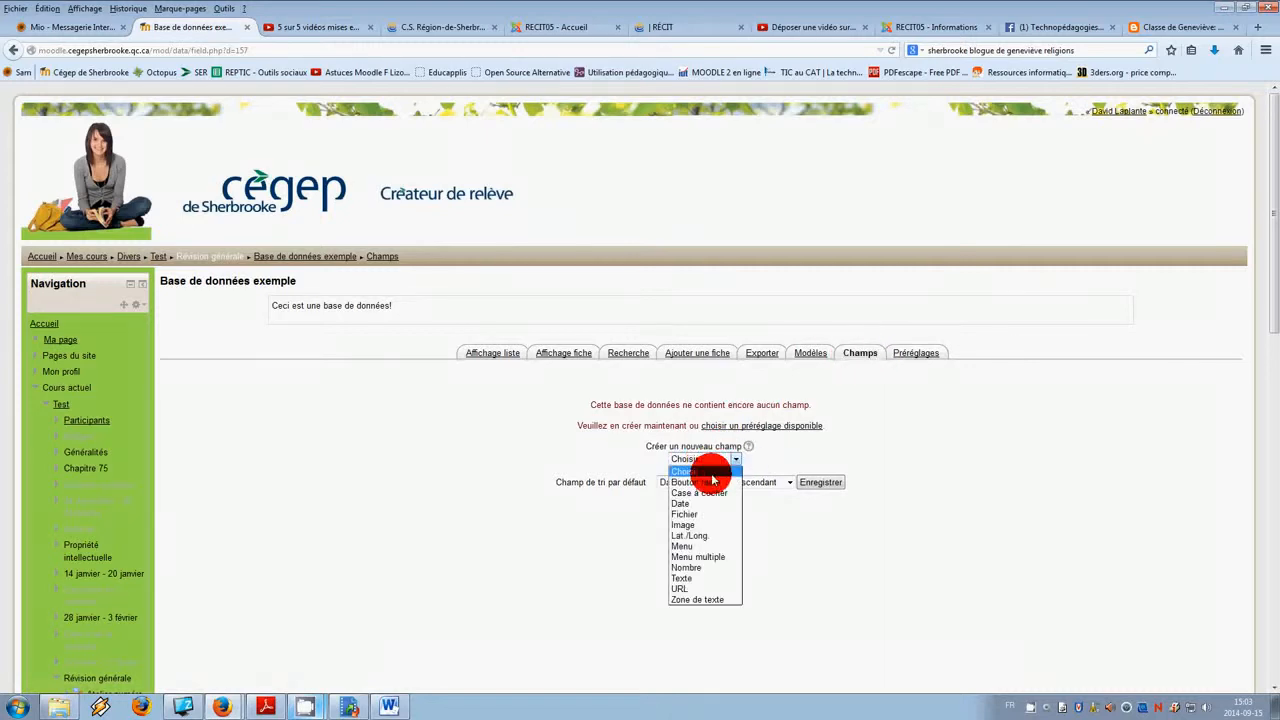
left_click(706, 482)
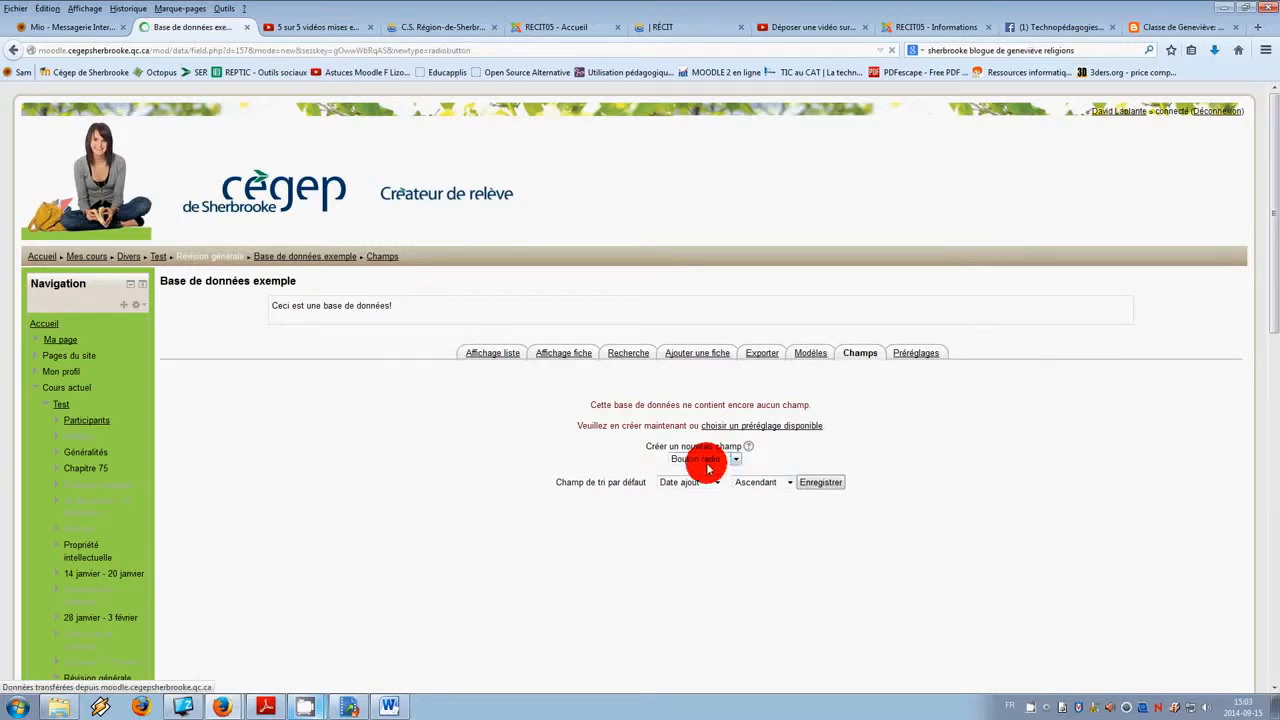
left_click(634, 429)
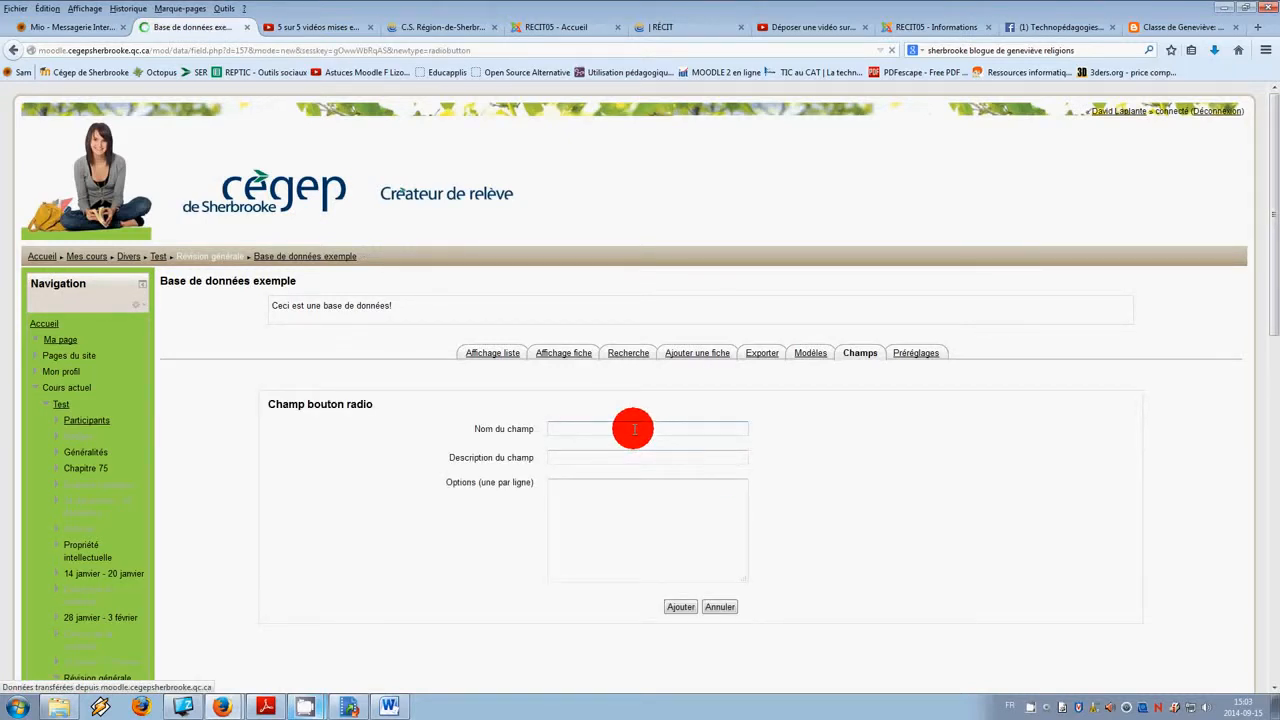
type("Ex")
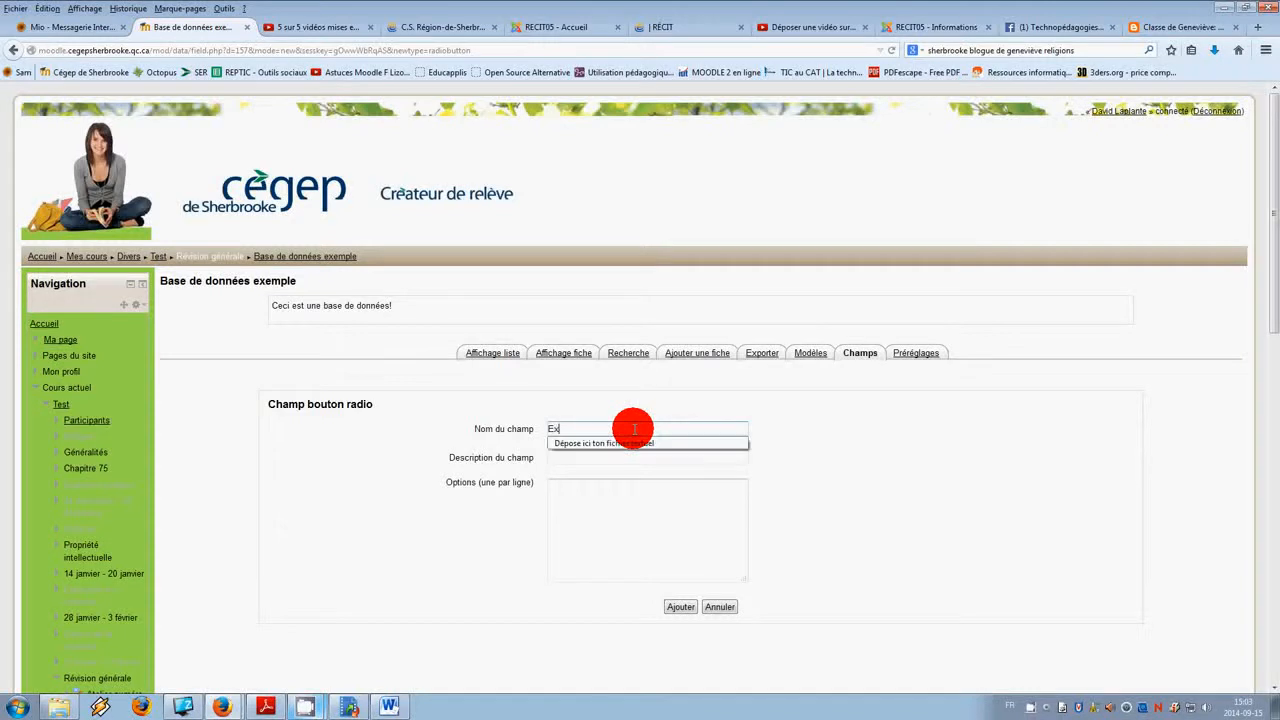
type("emple de bouton de radio")
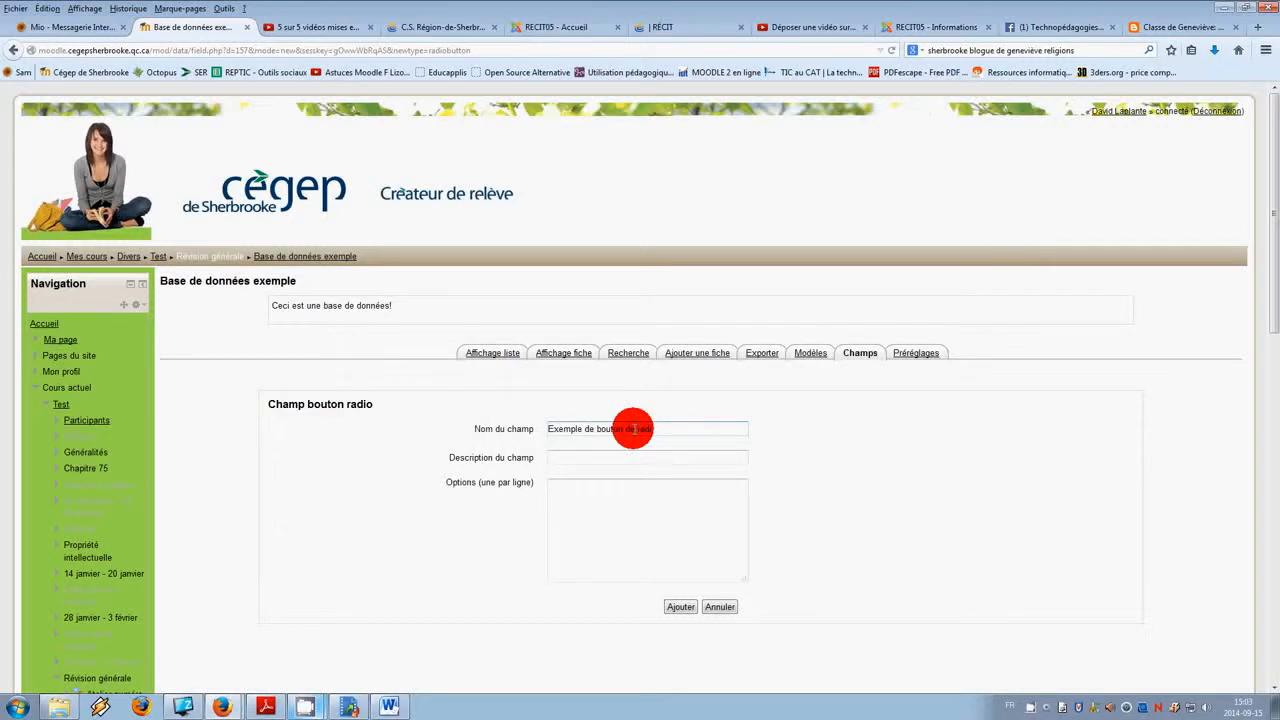
left_click(641, 457)
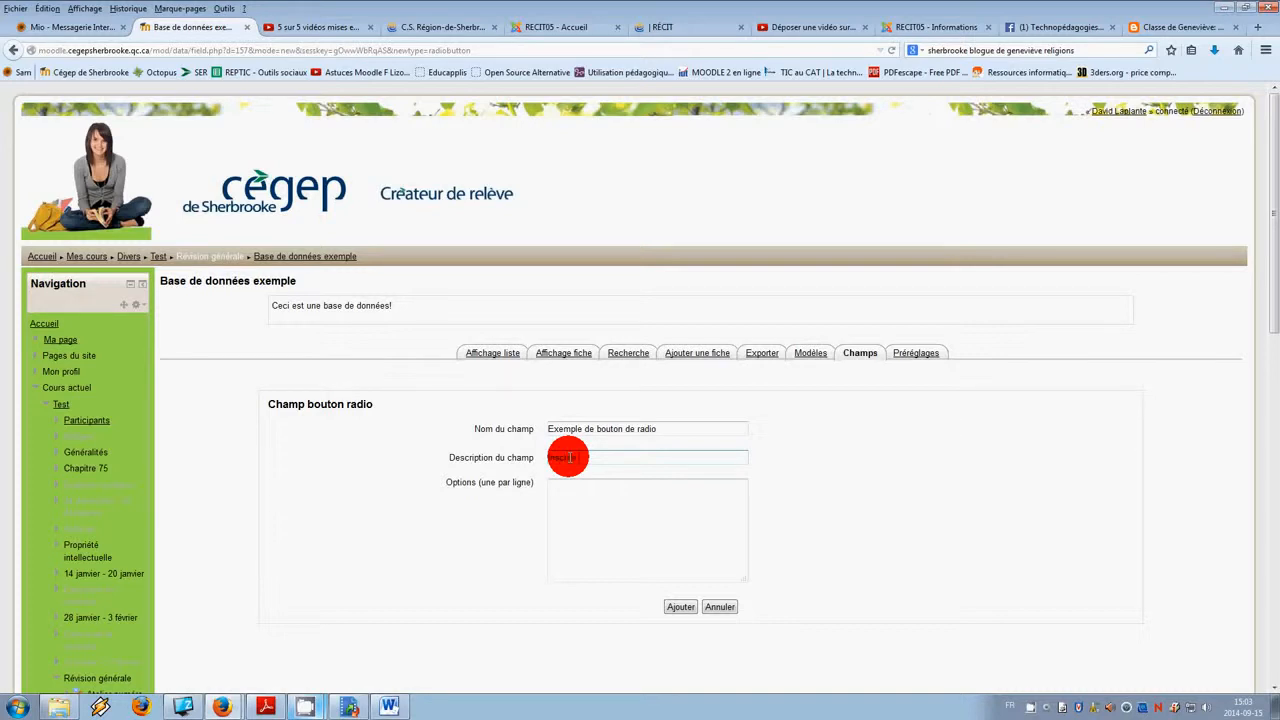
type("la réponse")
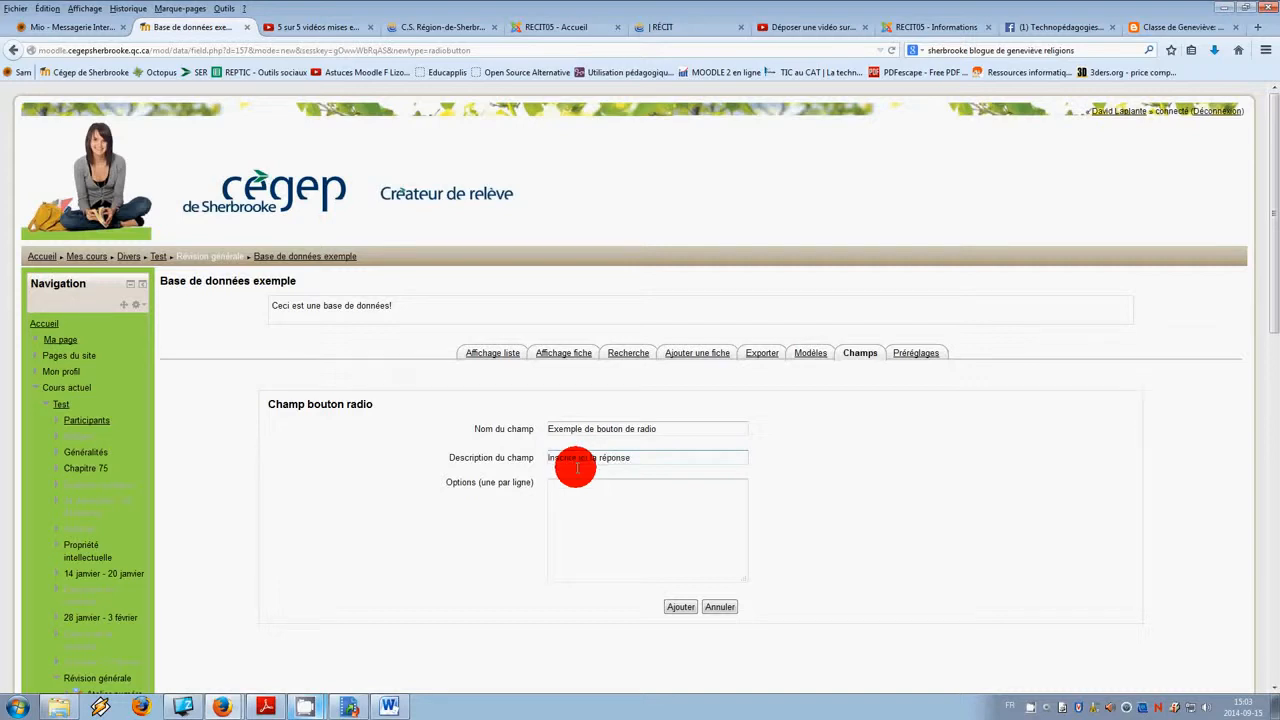
Step: Enter the options Option A, Option B, Option C and Option D, one per line, and add the field
left_click(585, 485)
type("O")
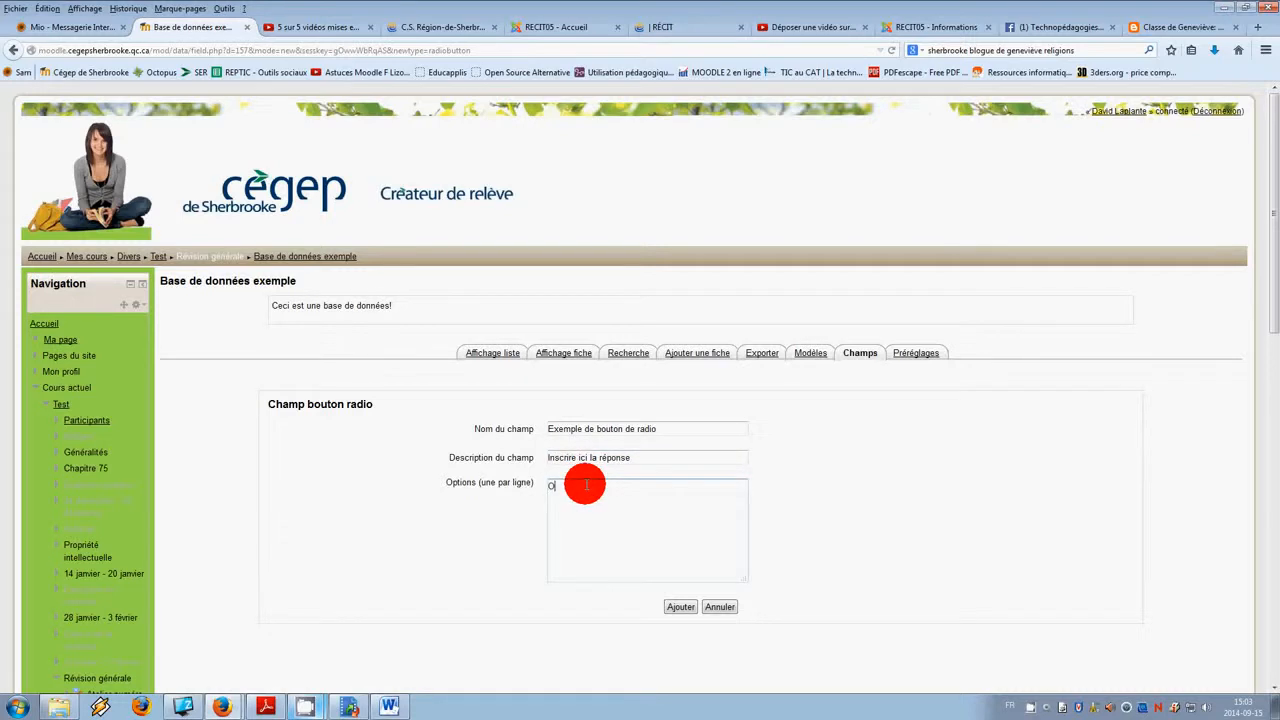
type("ption A")
key("Return")
type("Option B ")
type("Option C ")
type("Option D")
type(" (bonne réponse!")
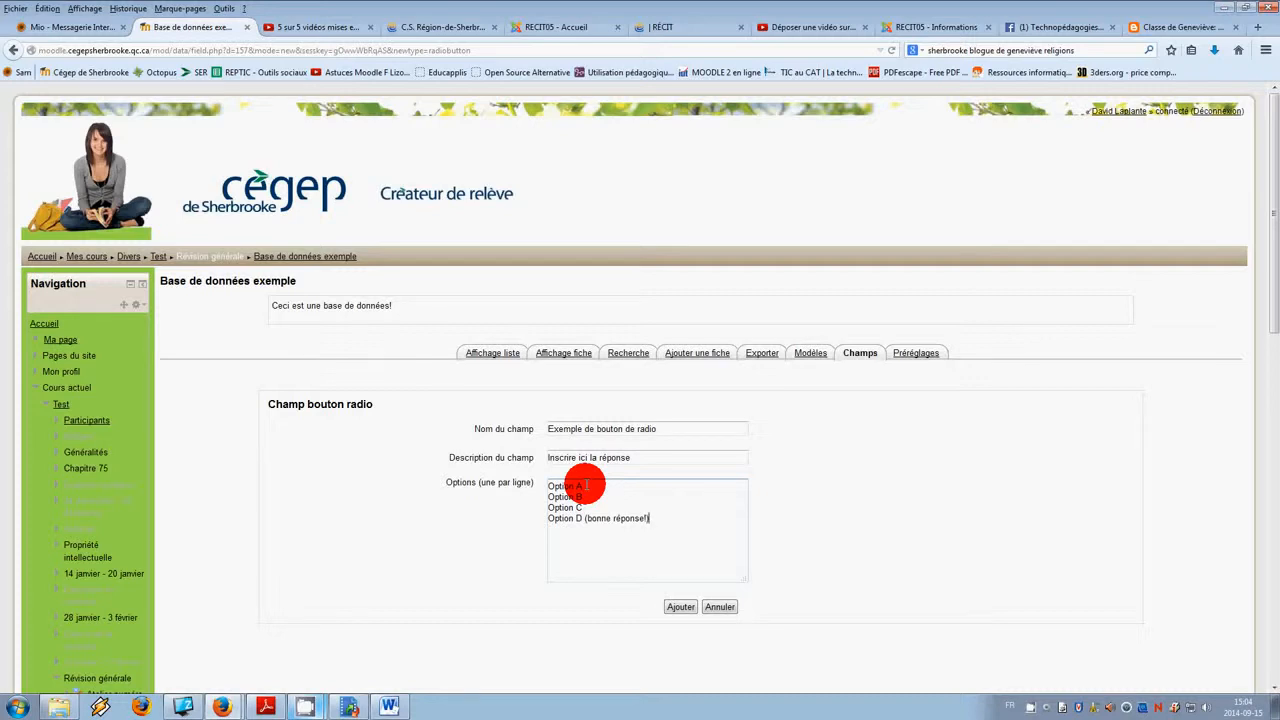
key("BackSpace")
key("BackSpace")
key("BackSpace")
key("BackSpace")
key("BackSpace")
key("BackSpace")
key("BackSpace")
key("BackSpace")
key("BackSpace")
key("BackSpace")
key("BackSpace")
key("BackSpace")
key("BackSpace")
key("BackSpace")
key("BackSpace")
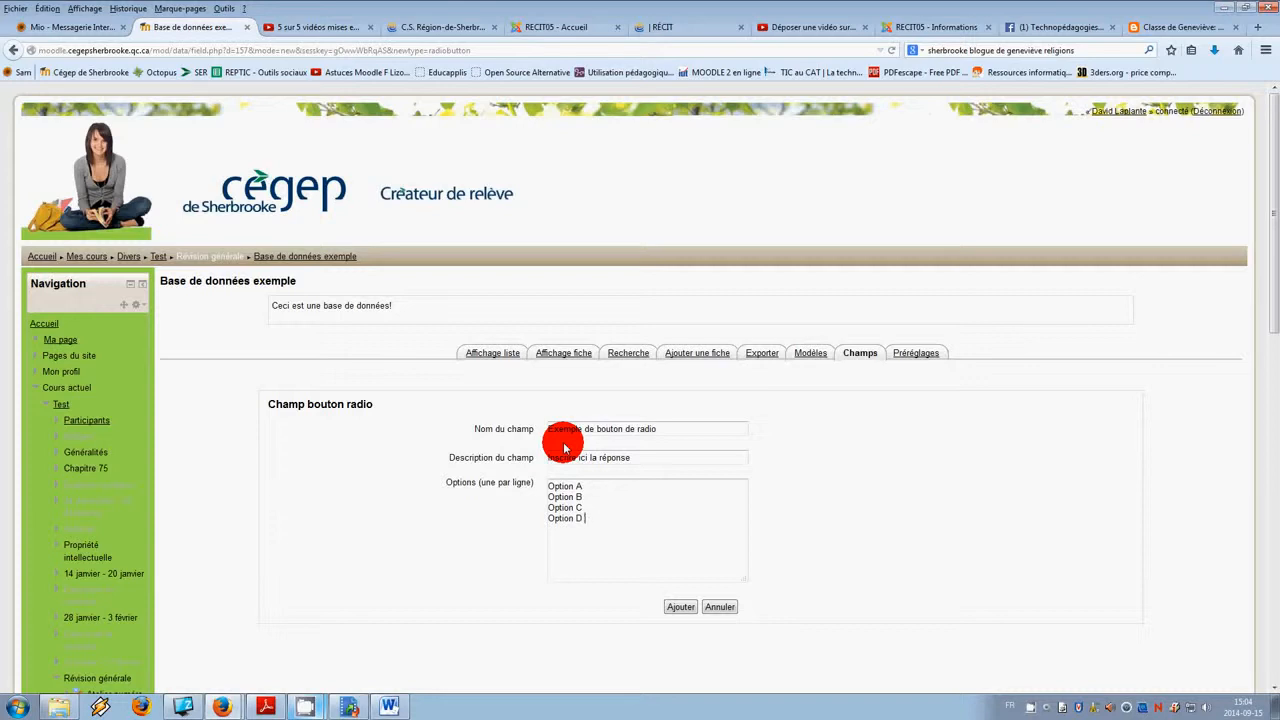
left_click(679, 608)
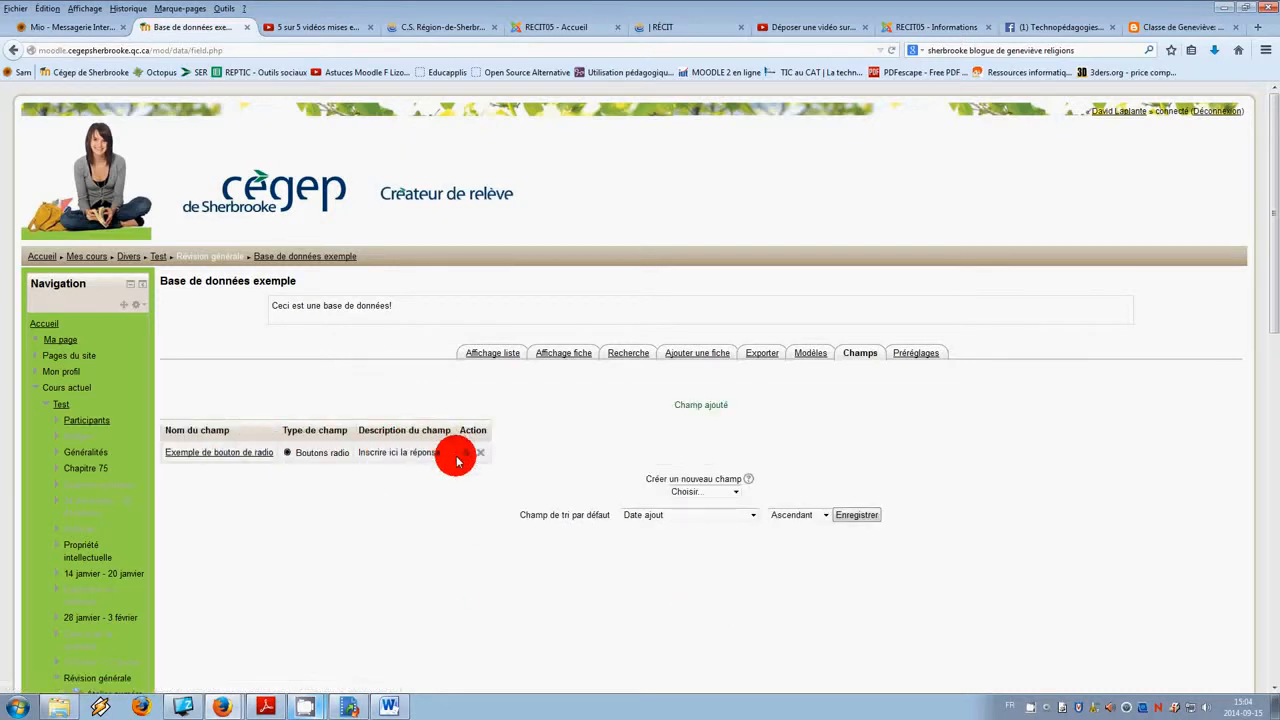
Step: Preview the add-entry form, then return to the fields list
left_click(693, 356)
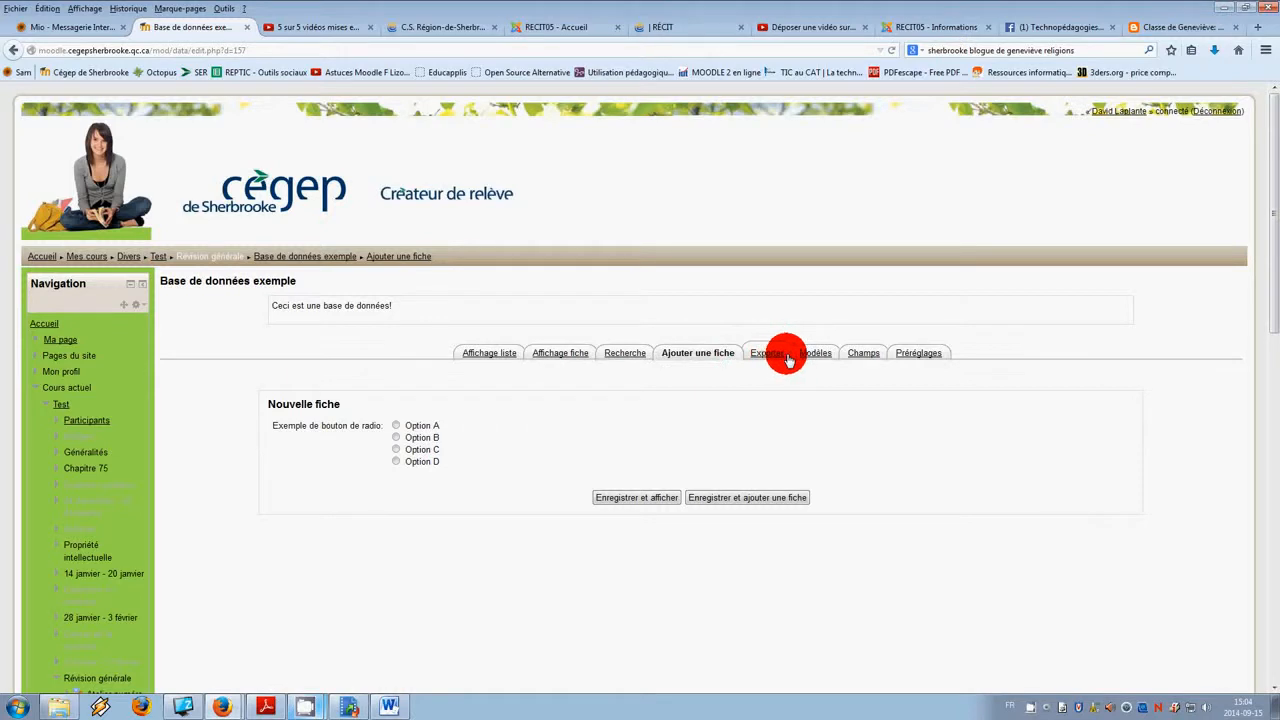
left_click(862, 353)
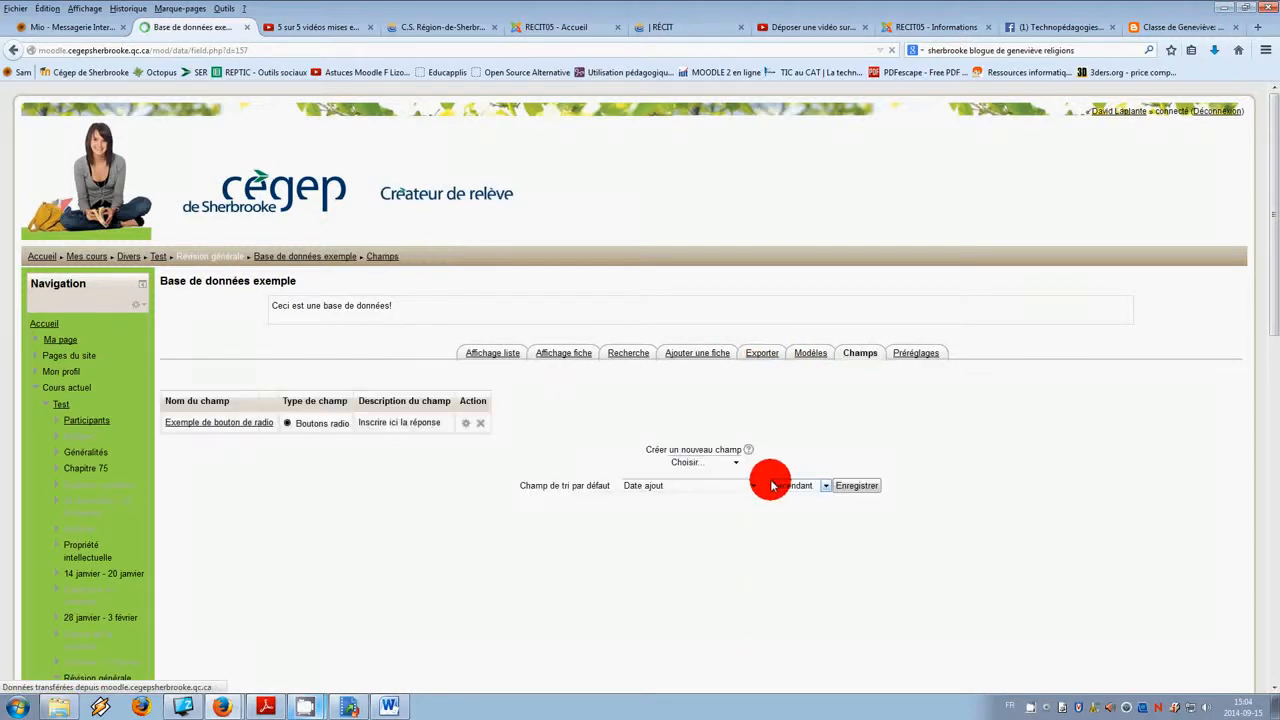
Step: Add a Date field named "Date d'édition de la fiche" with the description "Inscrire ici la date"
left_click(737, 463)
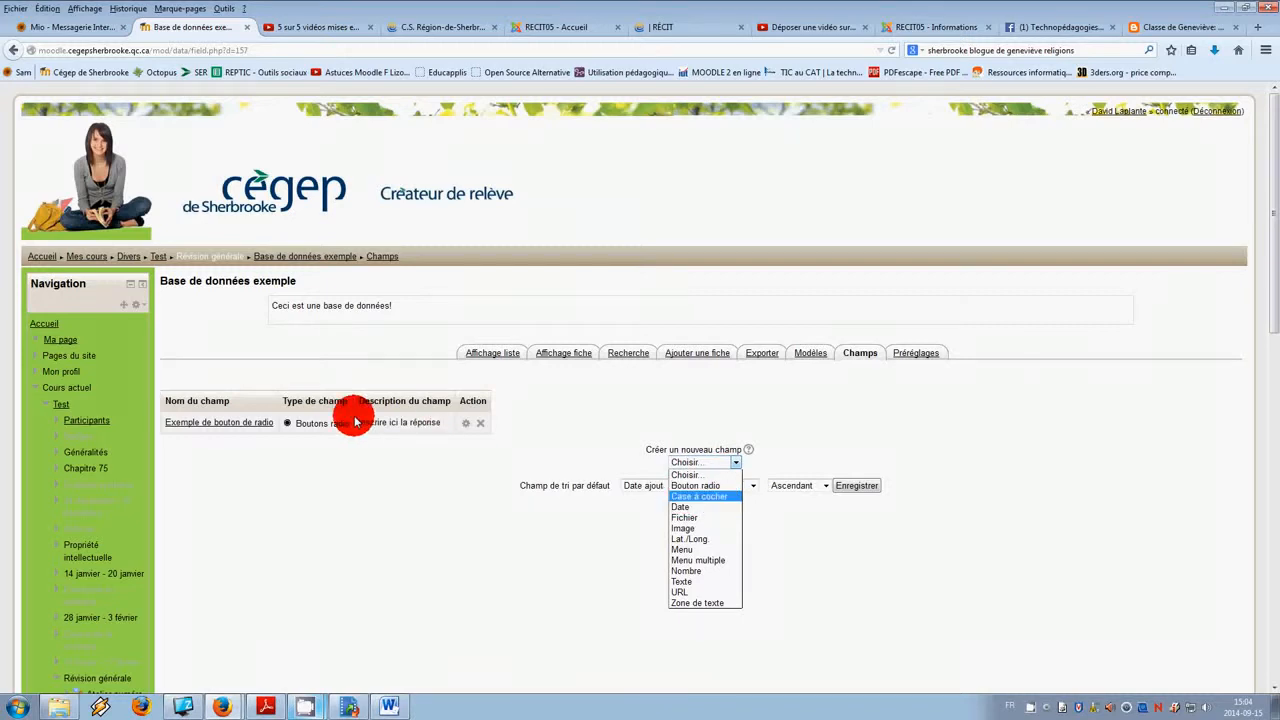
left_click(683, 508)
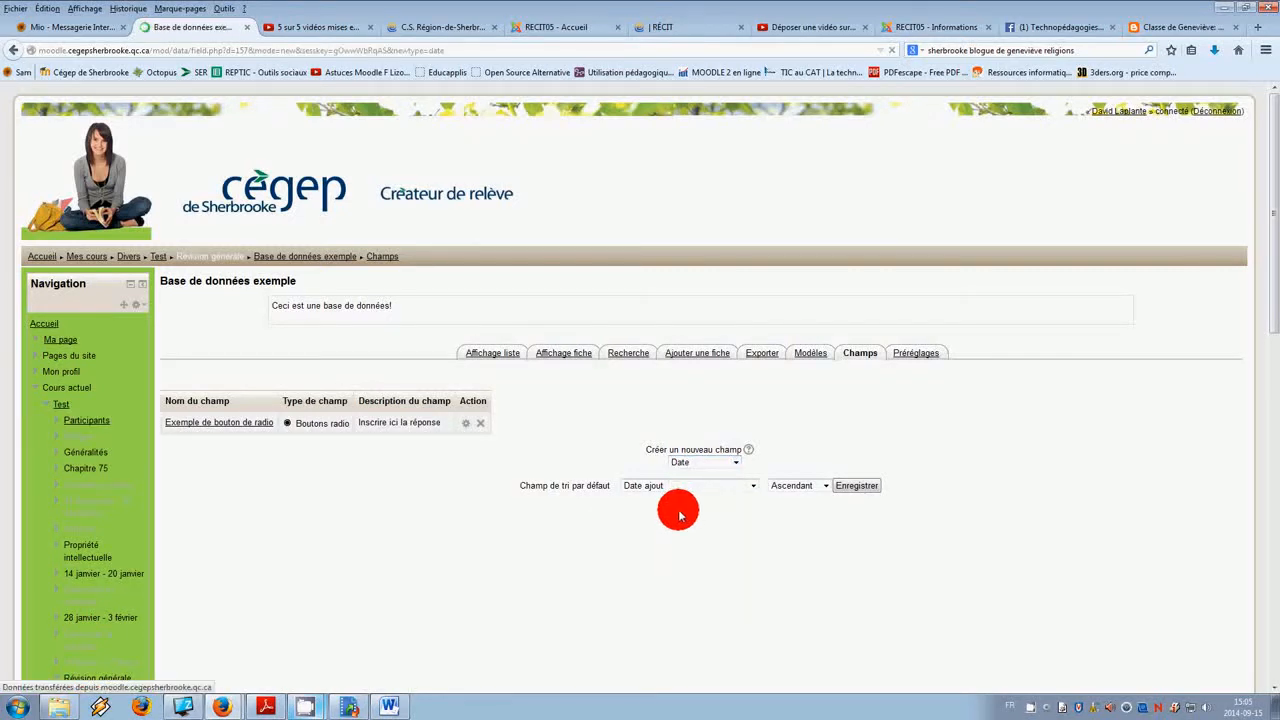
left_click(613, 428)
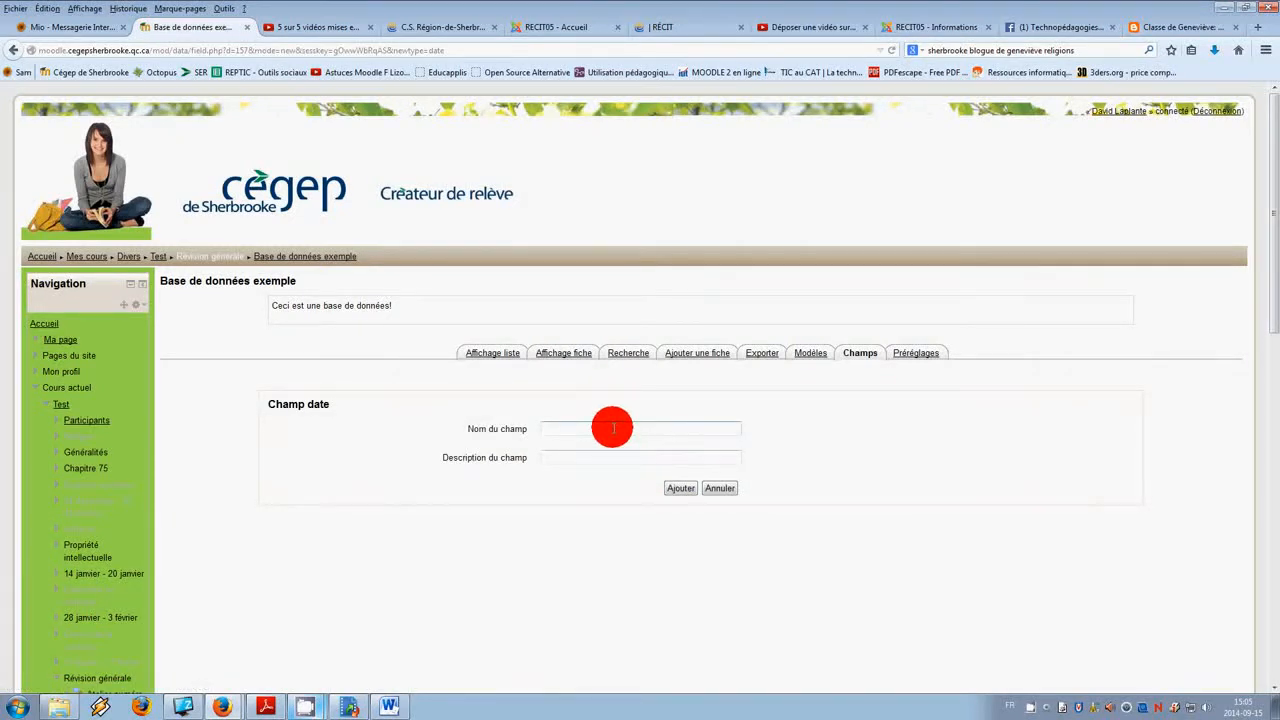
type("Date d'édition du")
type(" la fiche")
left_click(619, 455)
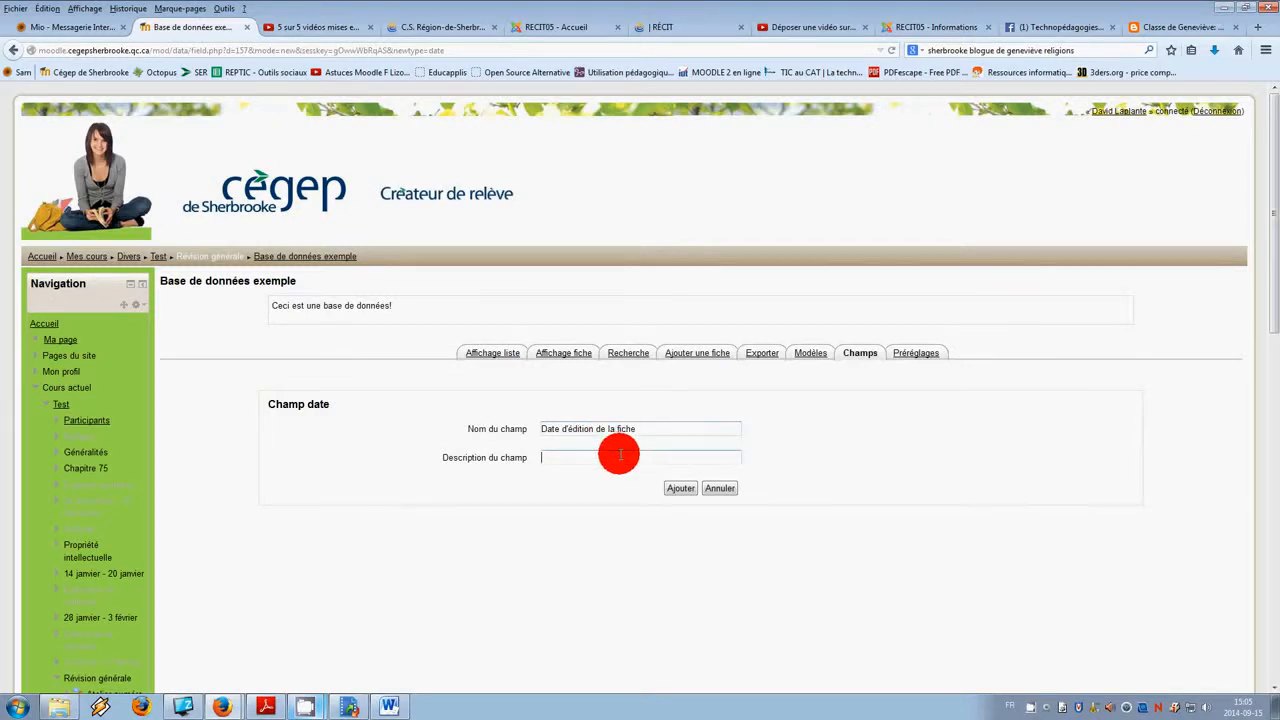
type("Insc")
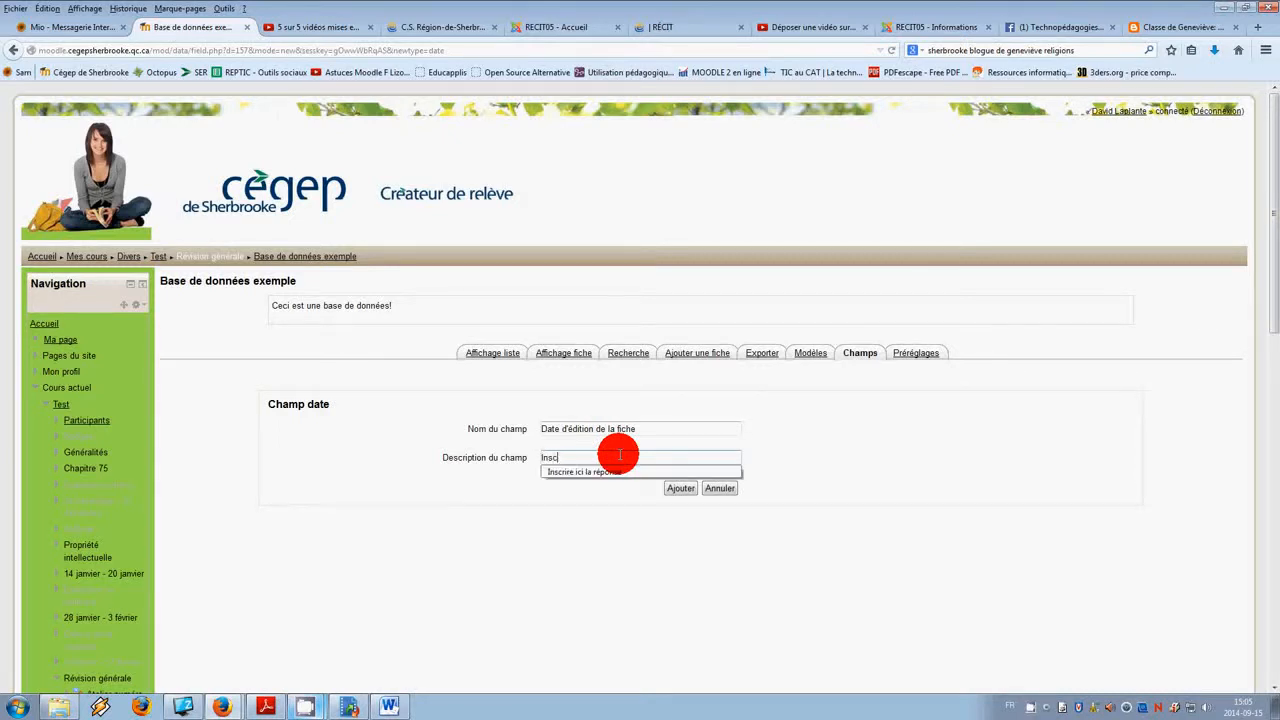
type("rire ici la de")
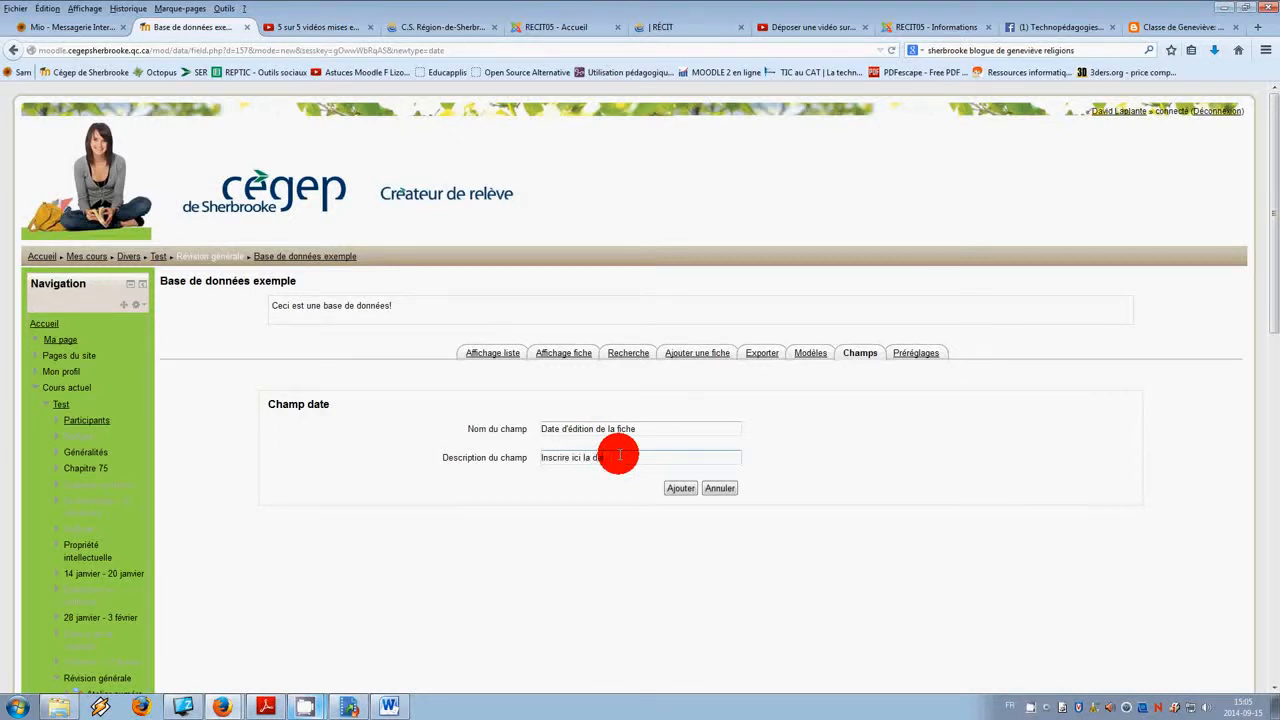
left_click(680, 488)
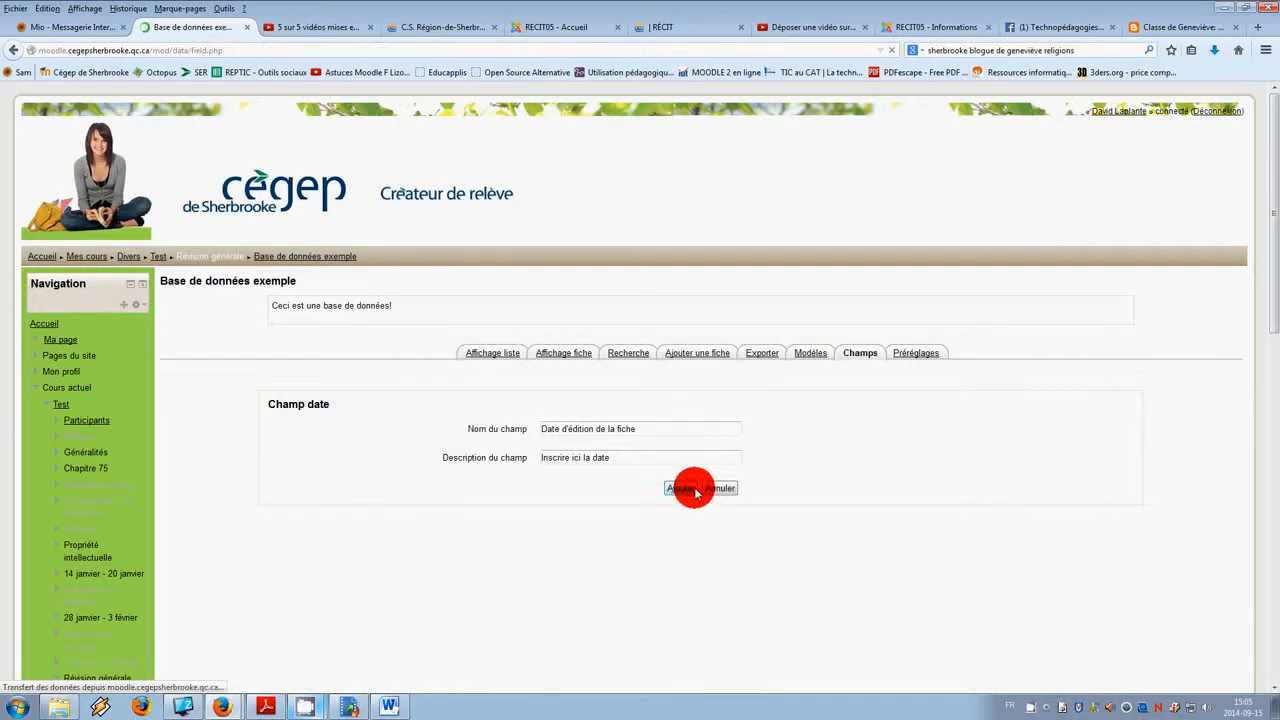
Step: Preview the date selectors on the add-entry form, then return to the fields list
left_click(712, 353)
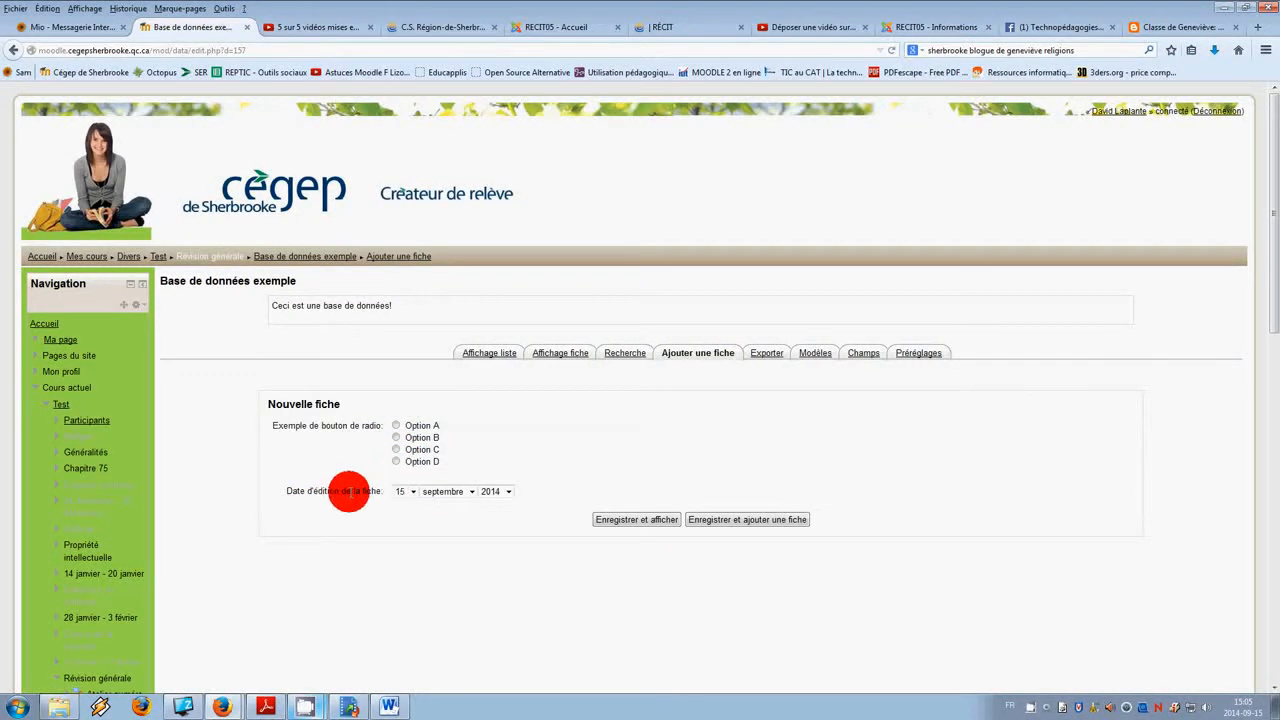
left_click(408, 491)
left_click(480, 491)
left_click(472, 493)
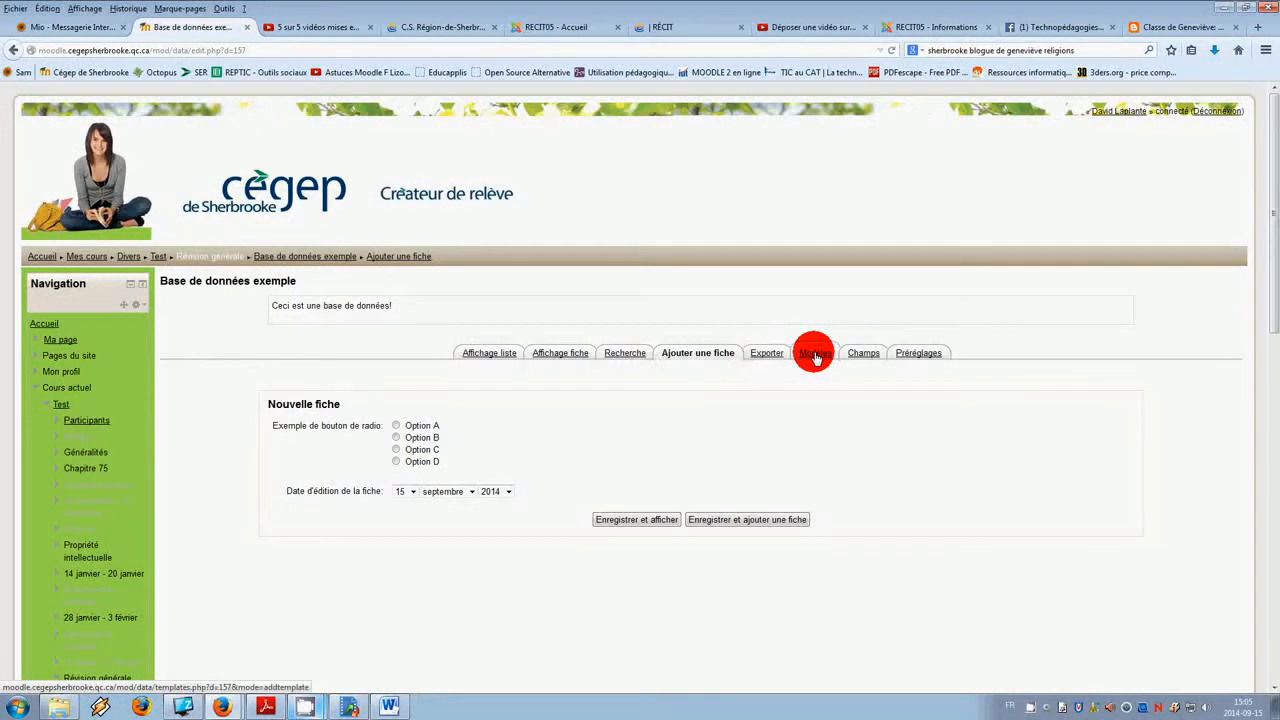
left_click(863, 355)
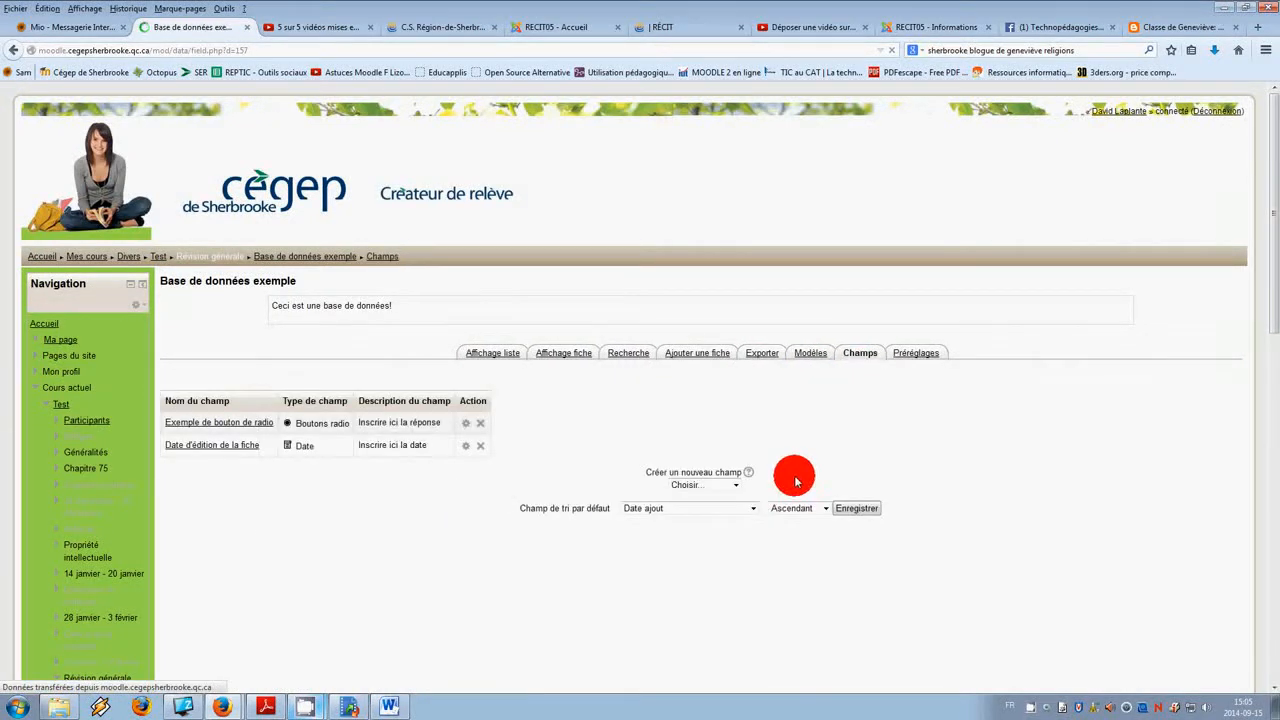
left_click(735, 485)
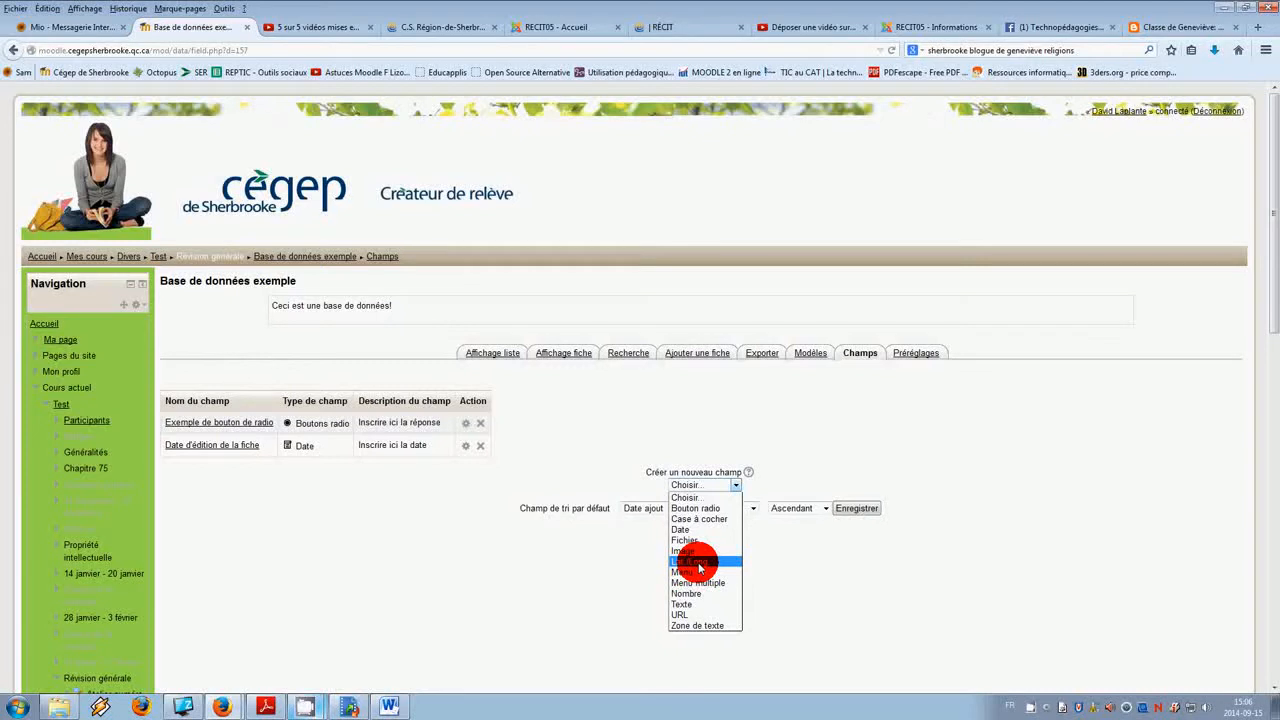
left_click(700, 571)
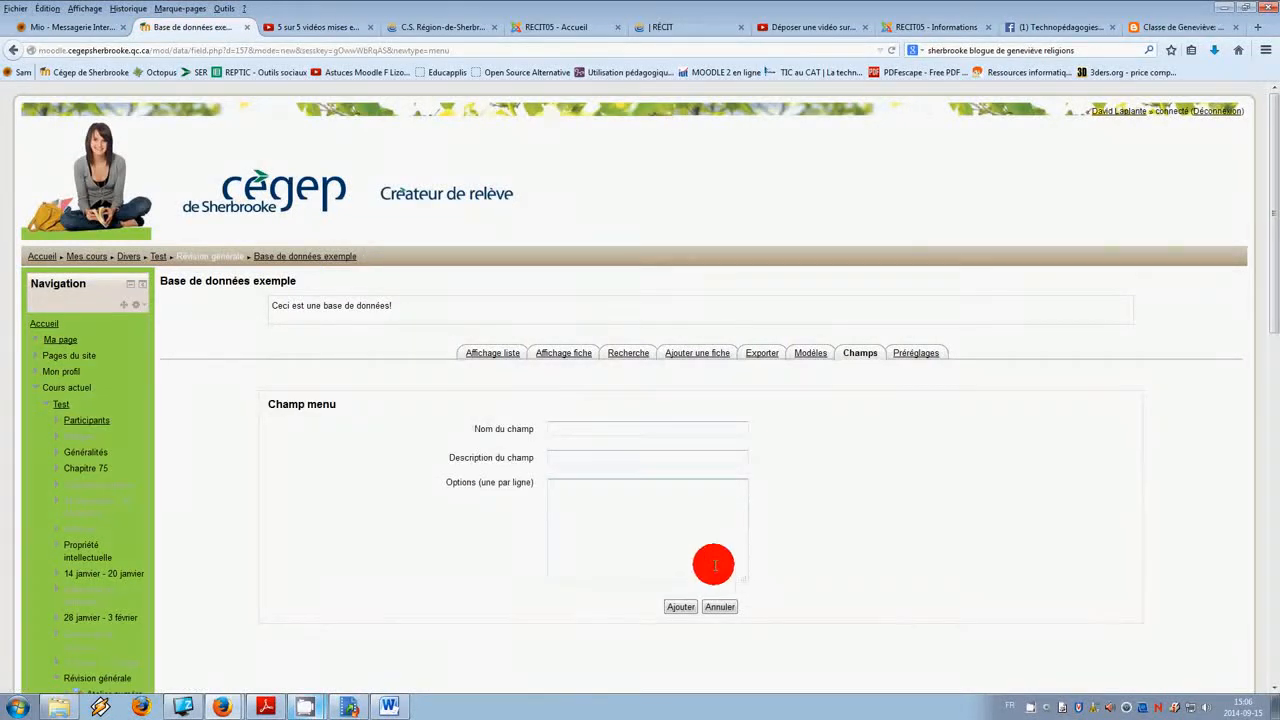
left_click(724, 609)
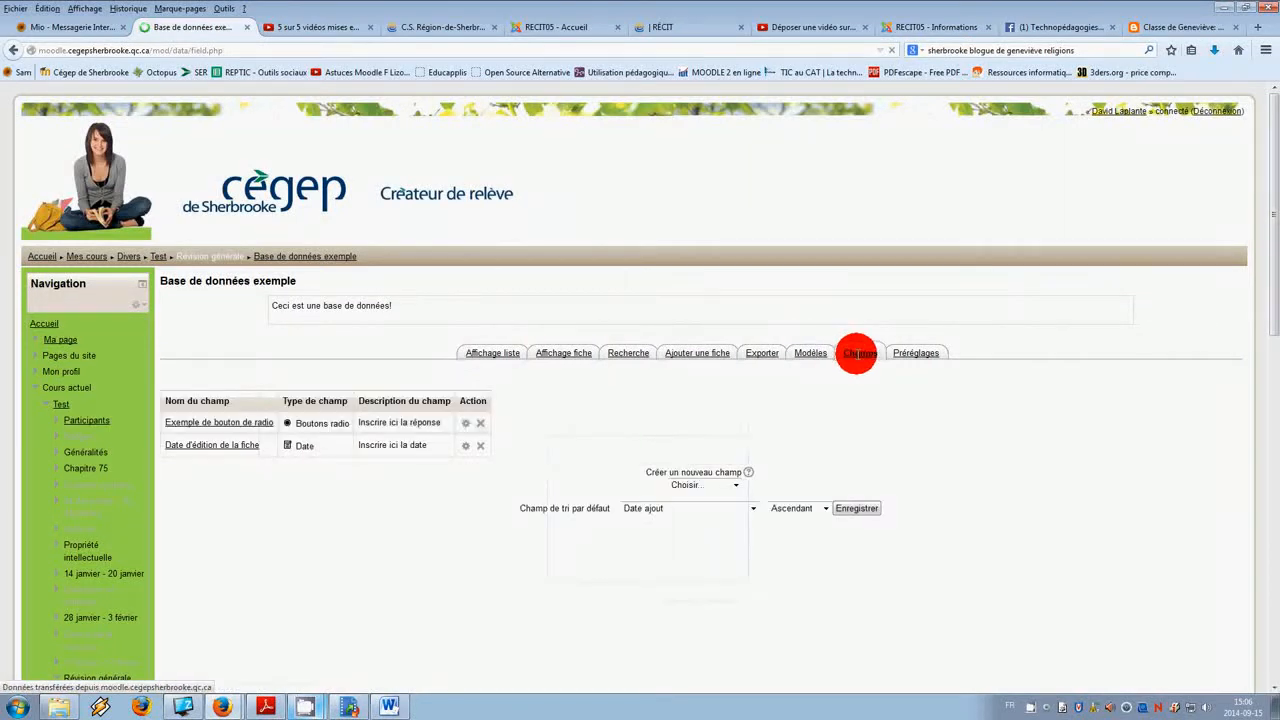
Step: Add a Texte field named "Exemple de question à texte" with the description "Écrire ici votre texte"
left_click(736, 484)
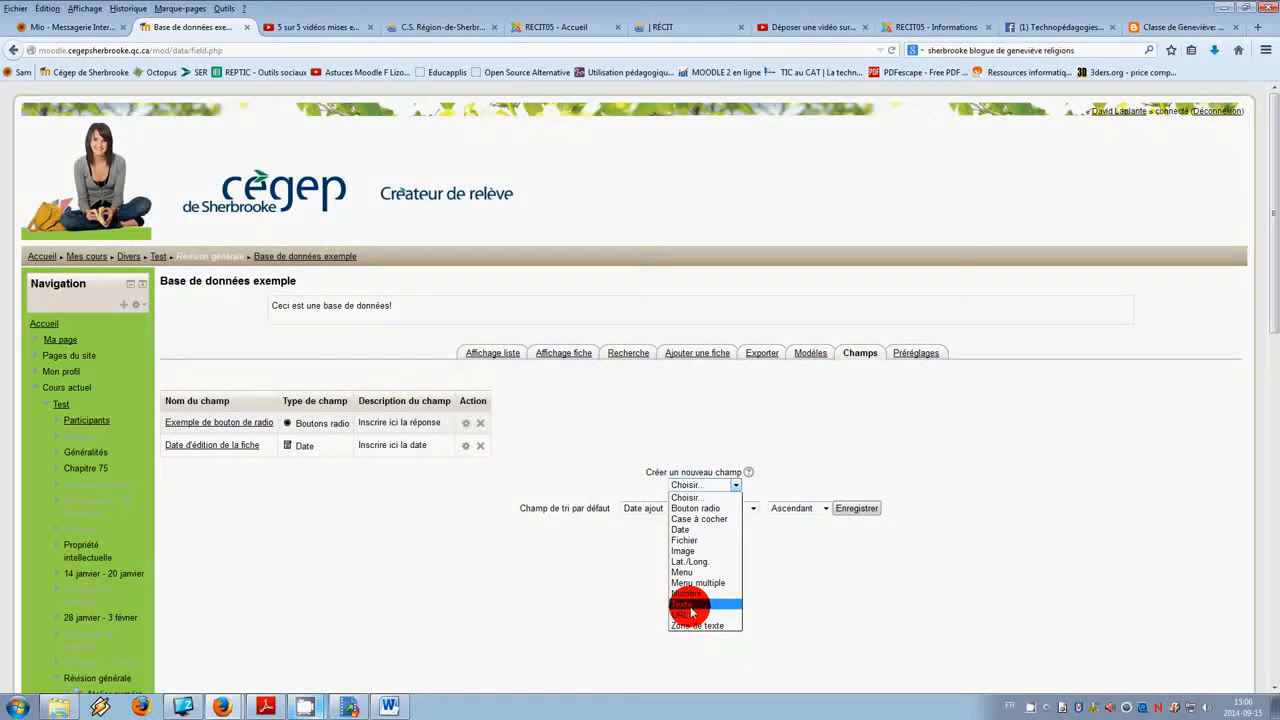
left_click(690, 605)
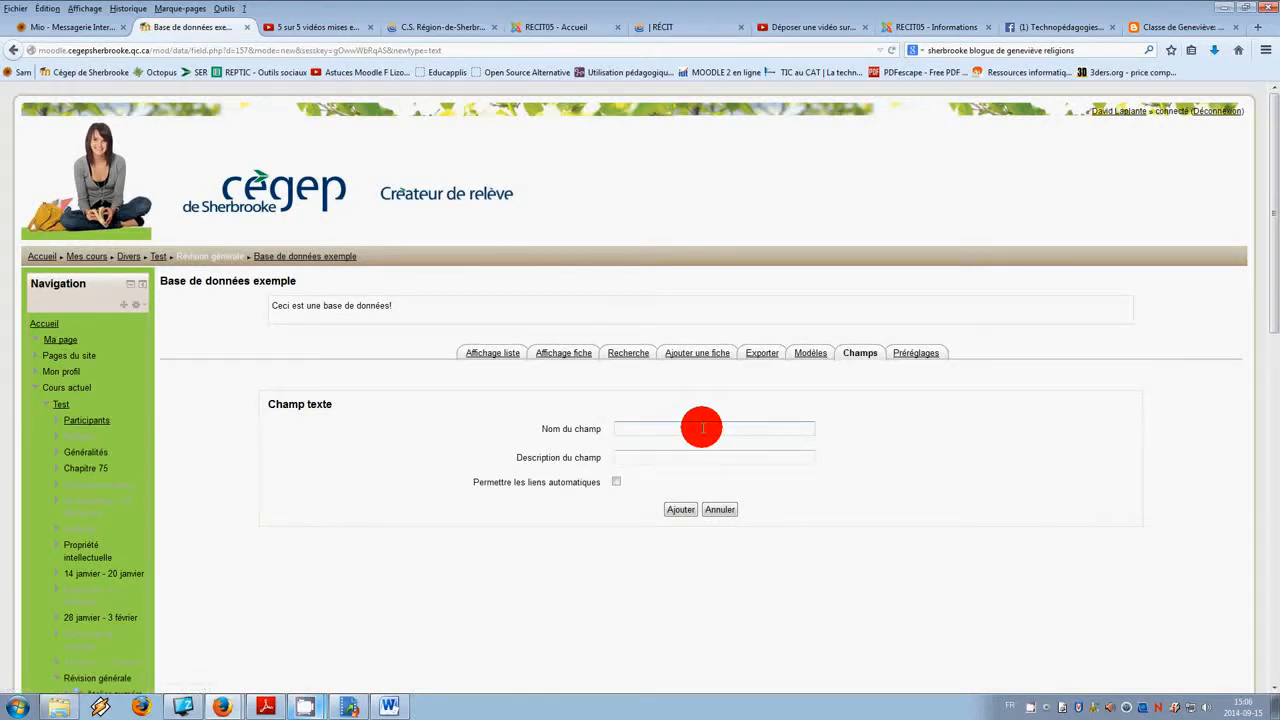
type("Ex")
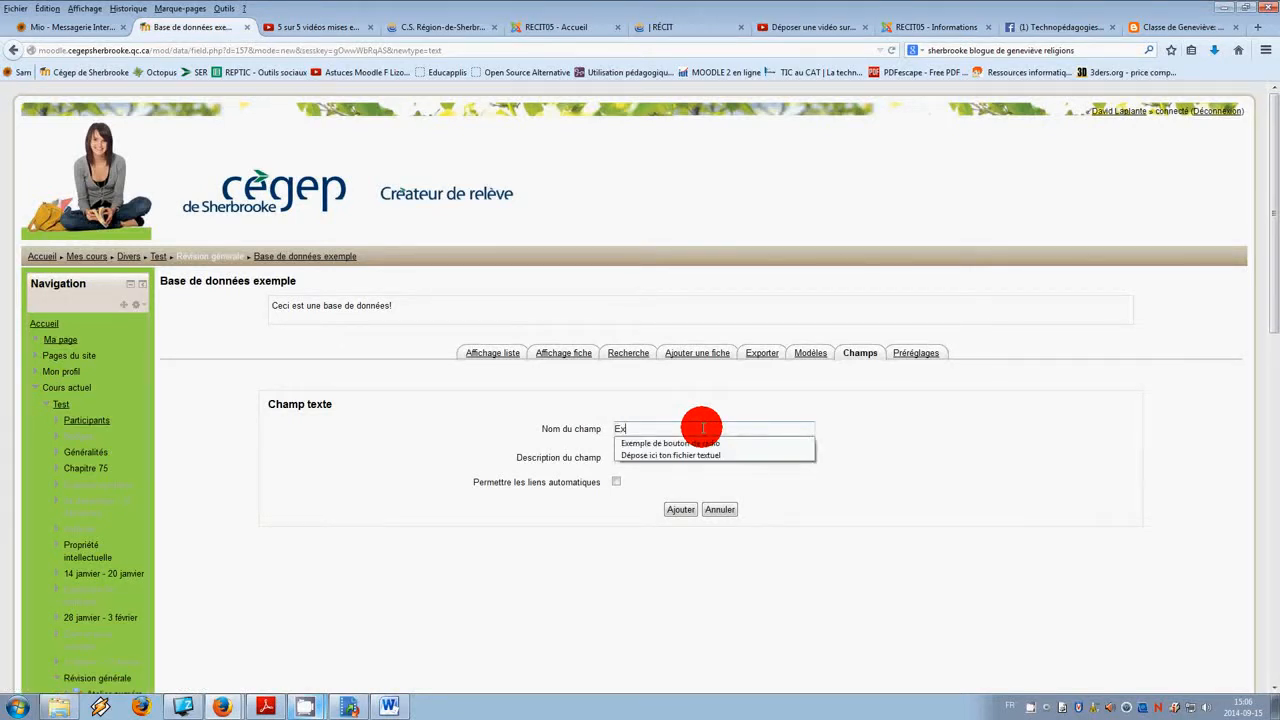
type("emple de zon")
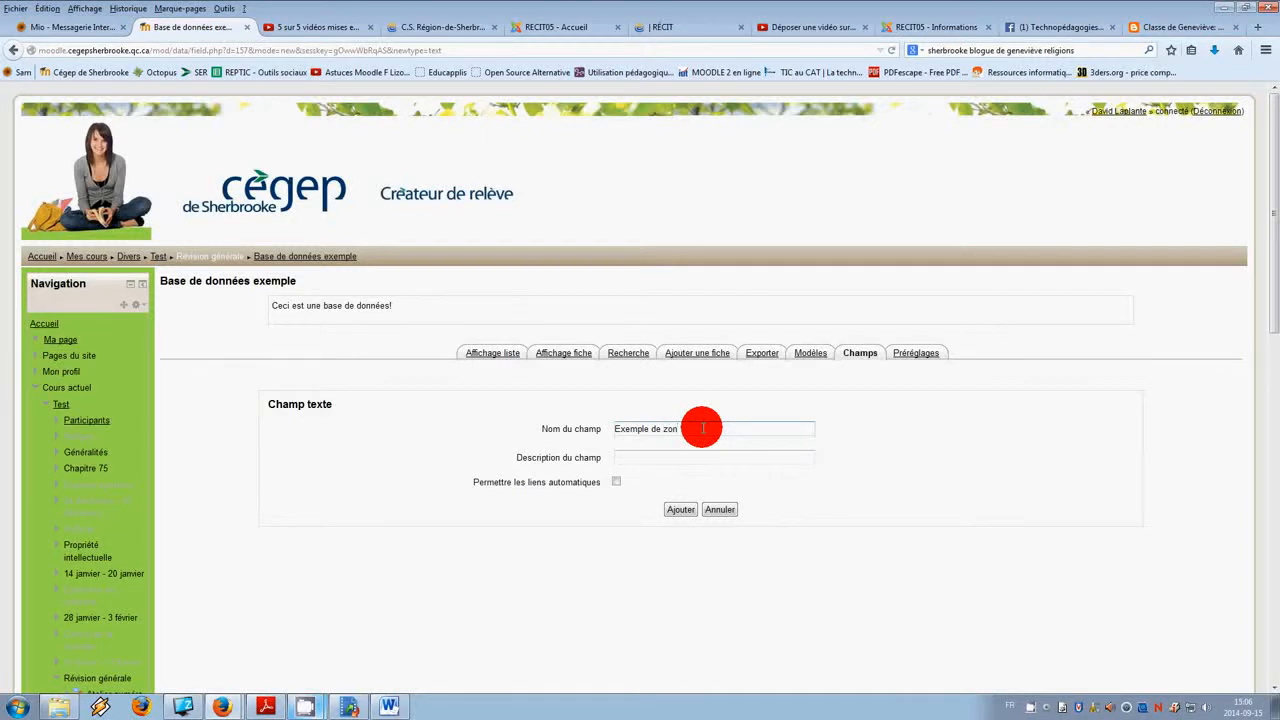
key("BackSpace")
key("BackSpace")
key("BackSpace")
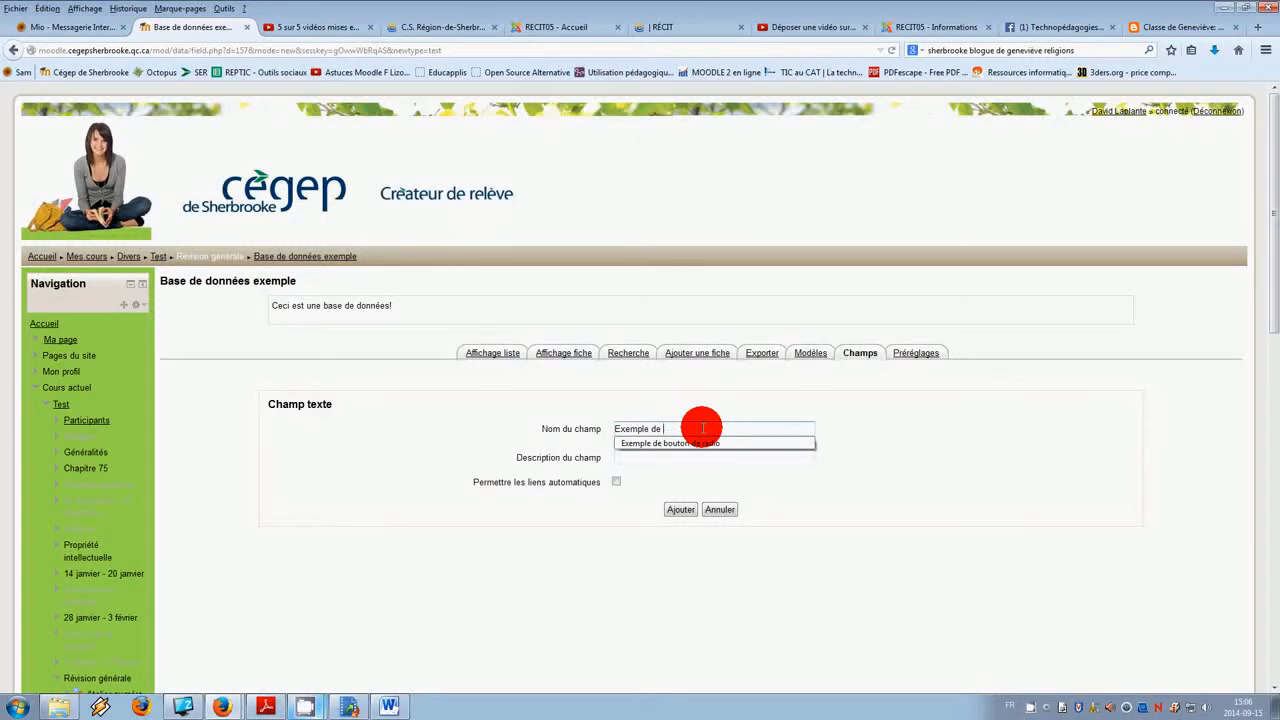
type("question à texte")
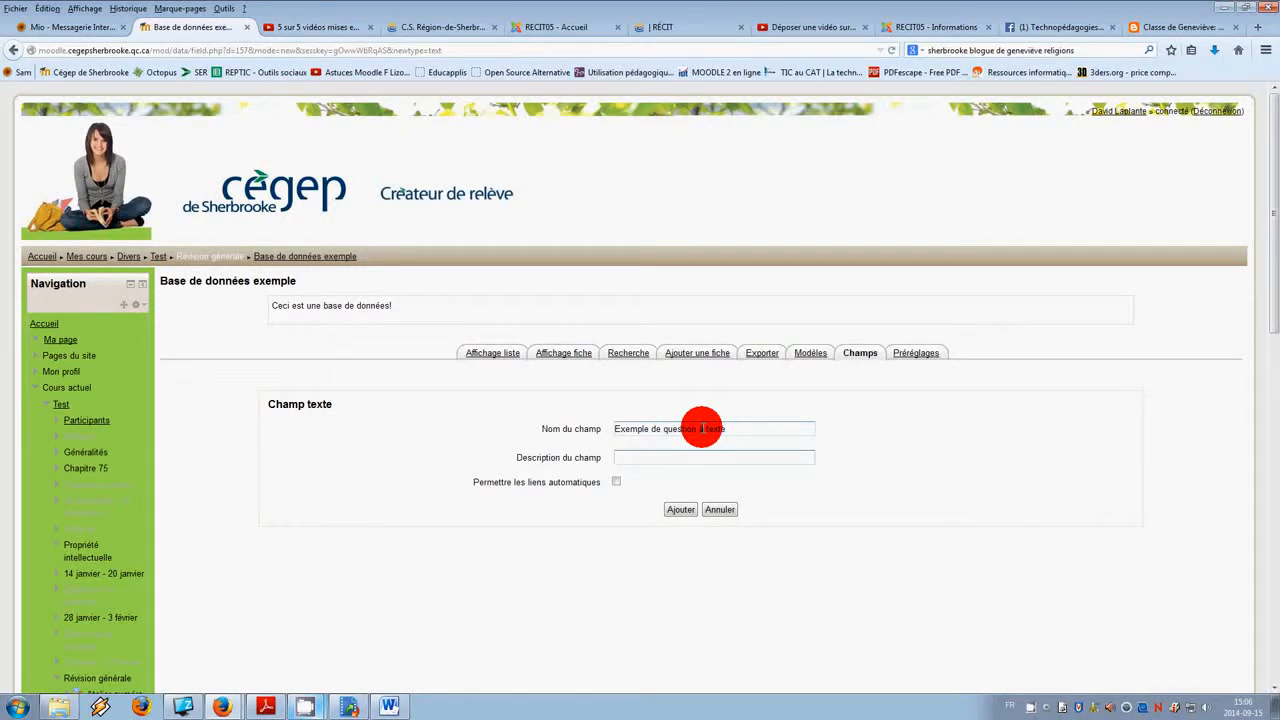
key("Tab")
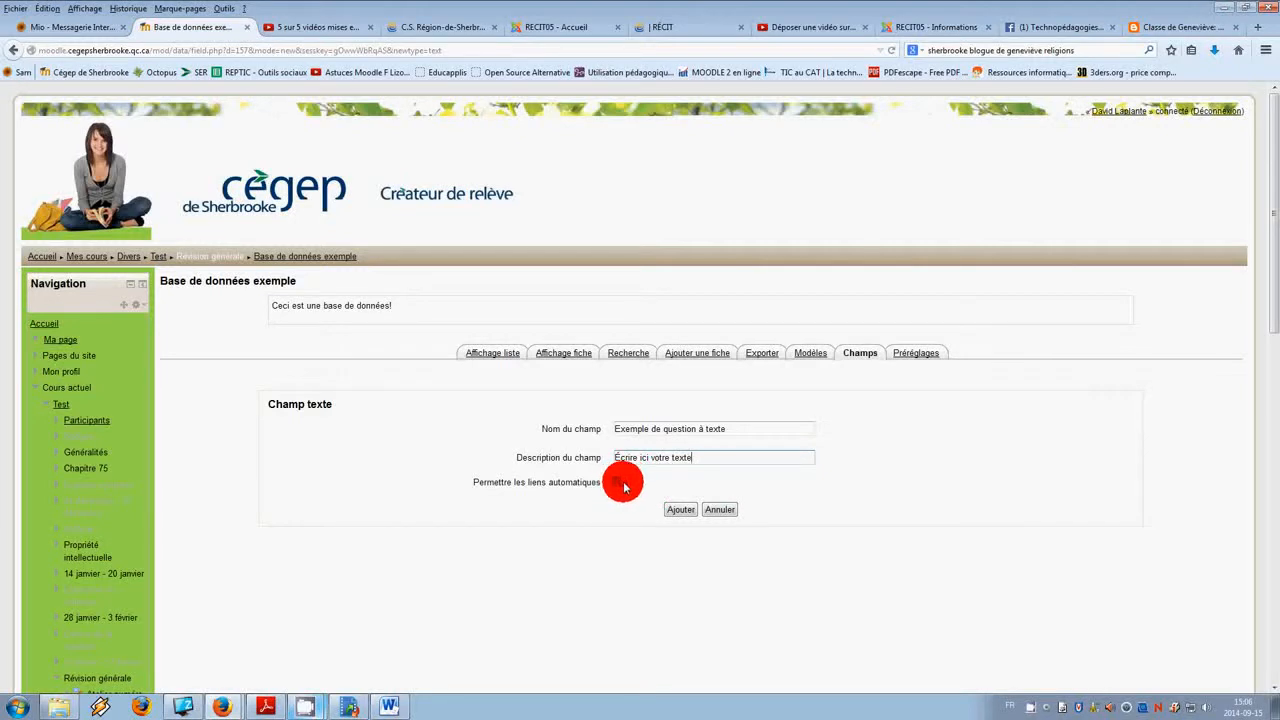
left_click(694, 510)
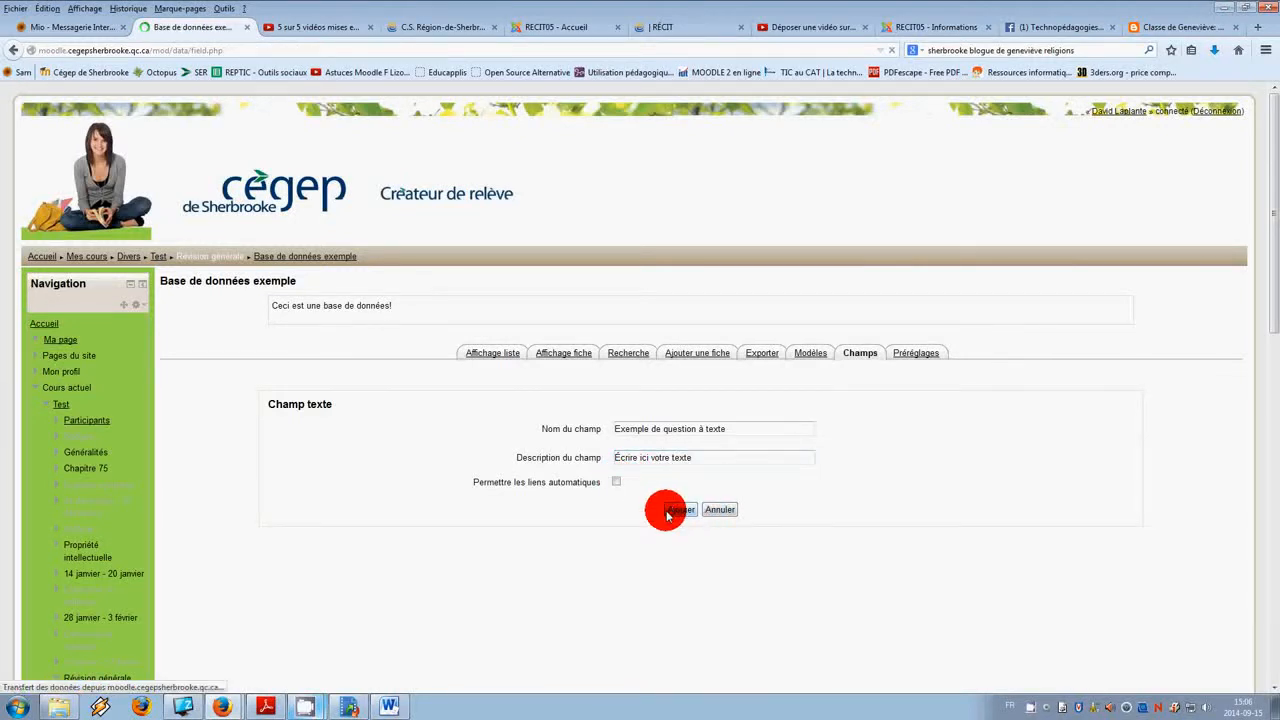
Step: Open the add-entry form to preview all three fields
left_click(694, 353)
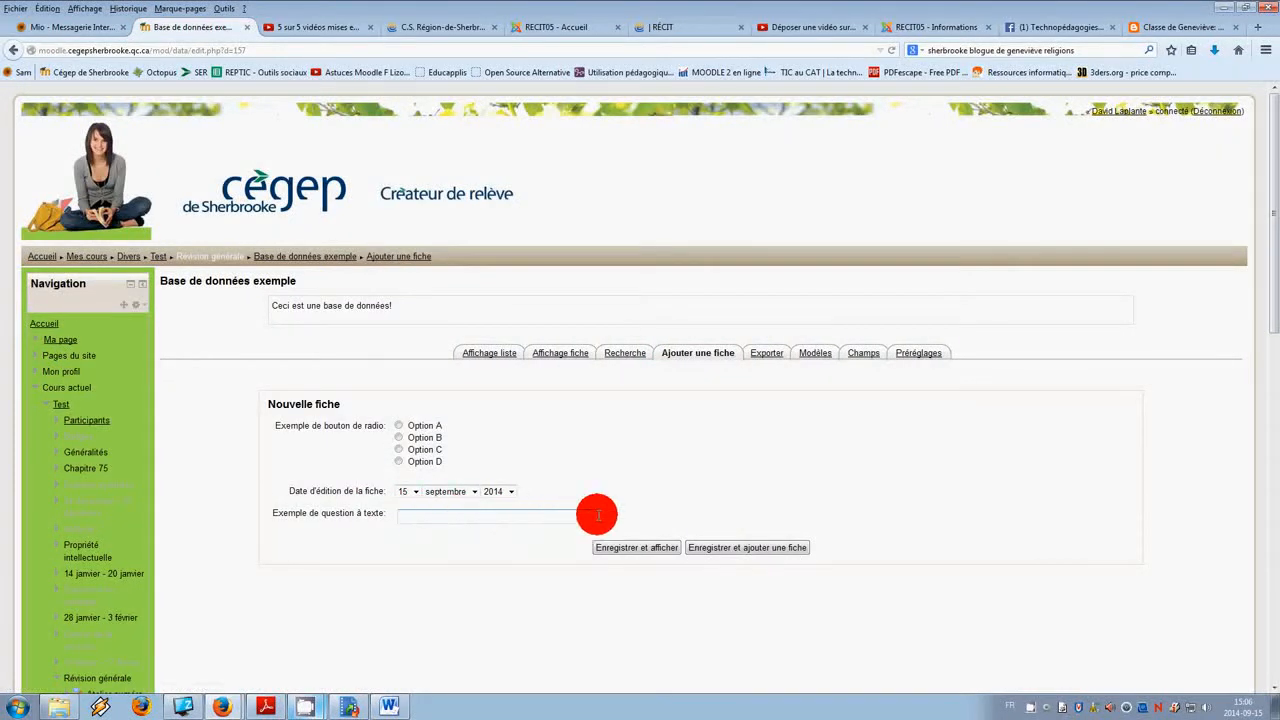
Step: Test the text question field on the add-entry form by entering some sample text
type("jjjjjjjjjjjjjjjjdsfkjhd")
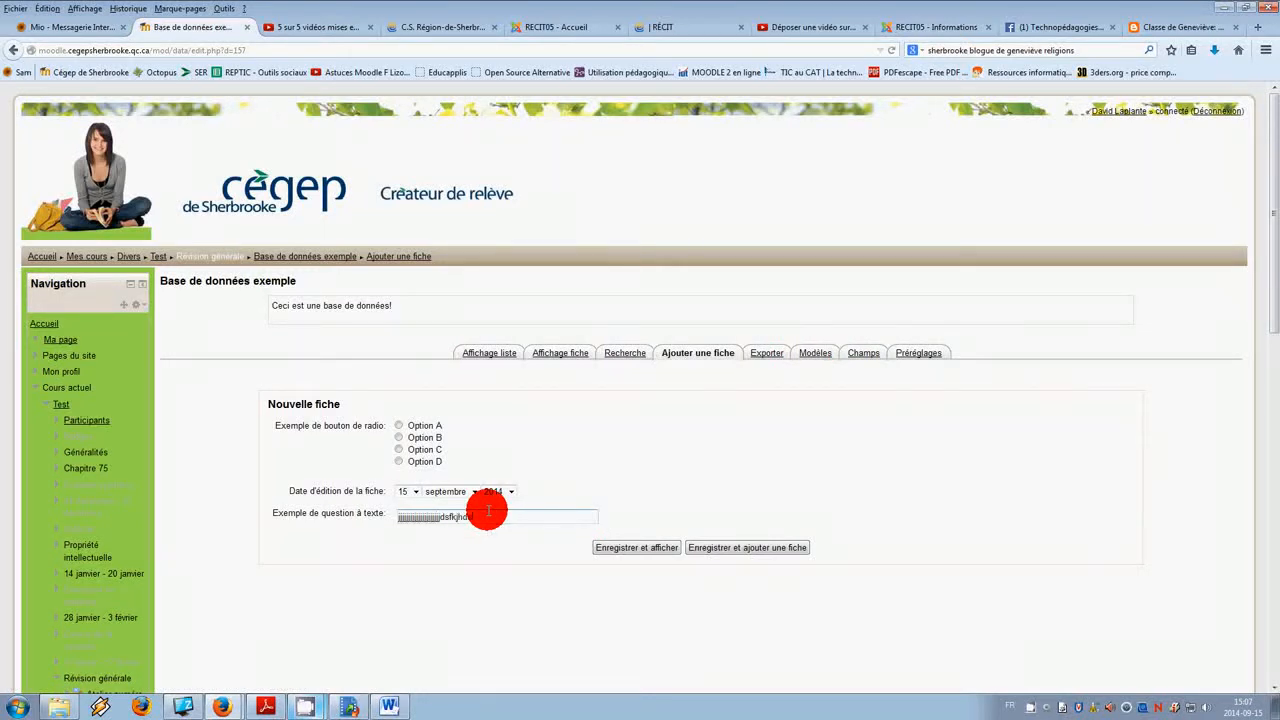
type("fs hshfkjhdskhf kdskhf hshk hfk")
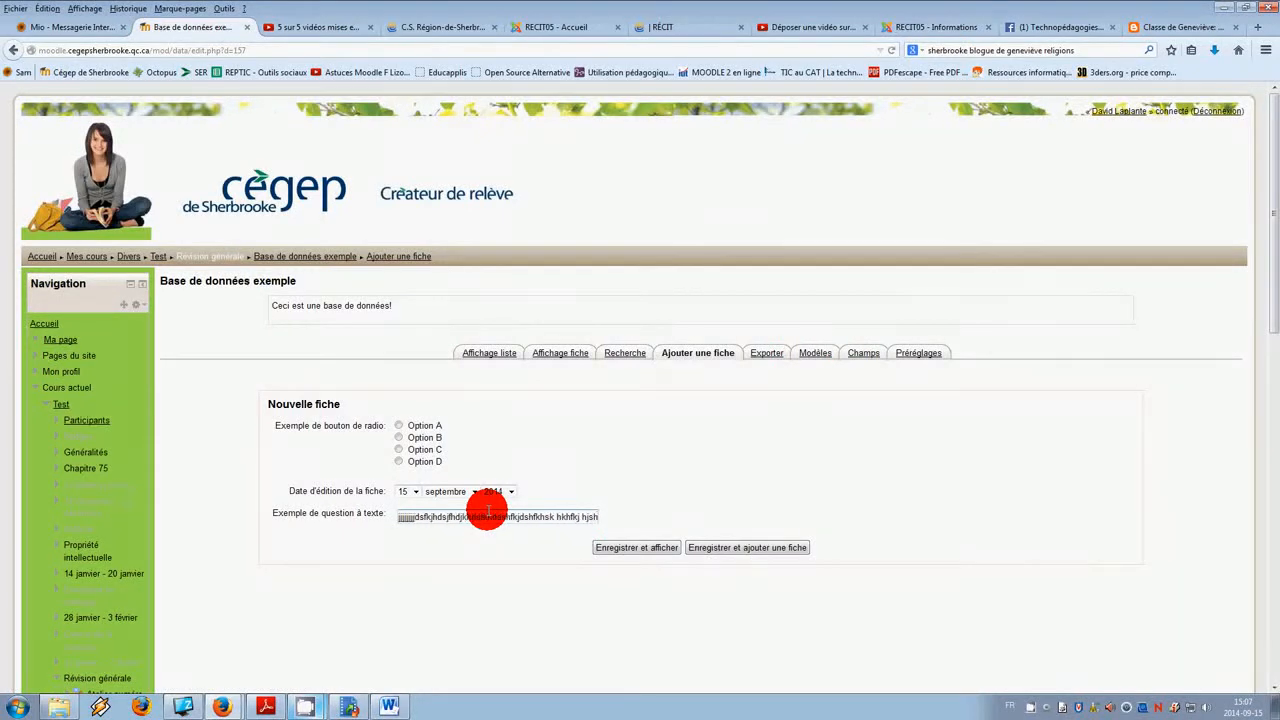
type("hs ksj hkjs hkhkshdk jfhf")
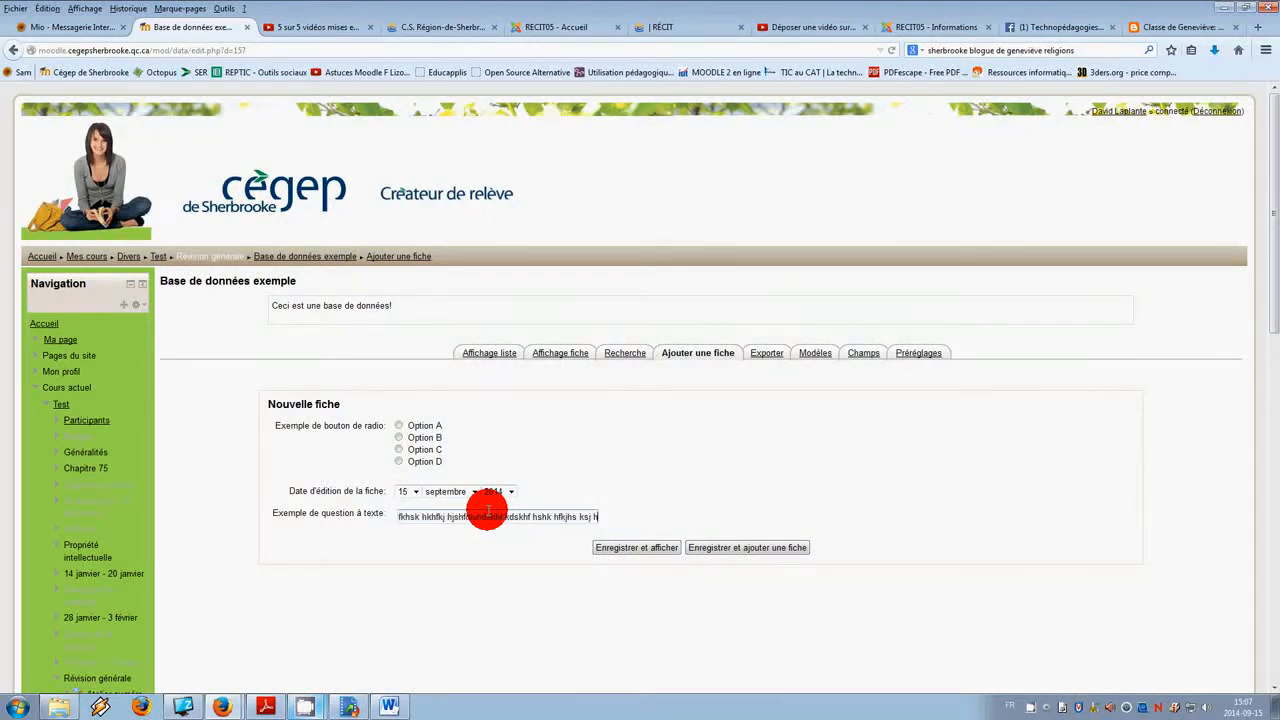
Step: Start a new Zone de texte field named "Exemple de zone de texte" with the description "Écrire ici votre texte"
left_click(862, 354)
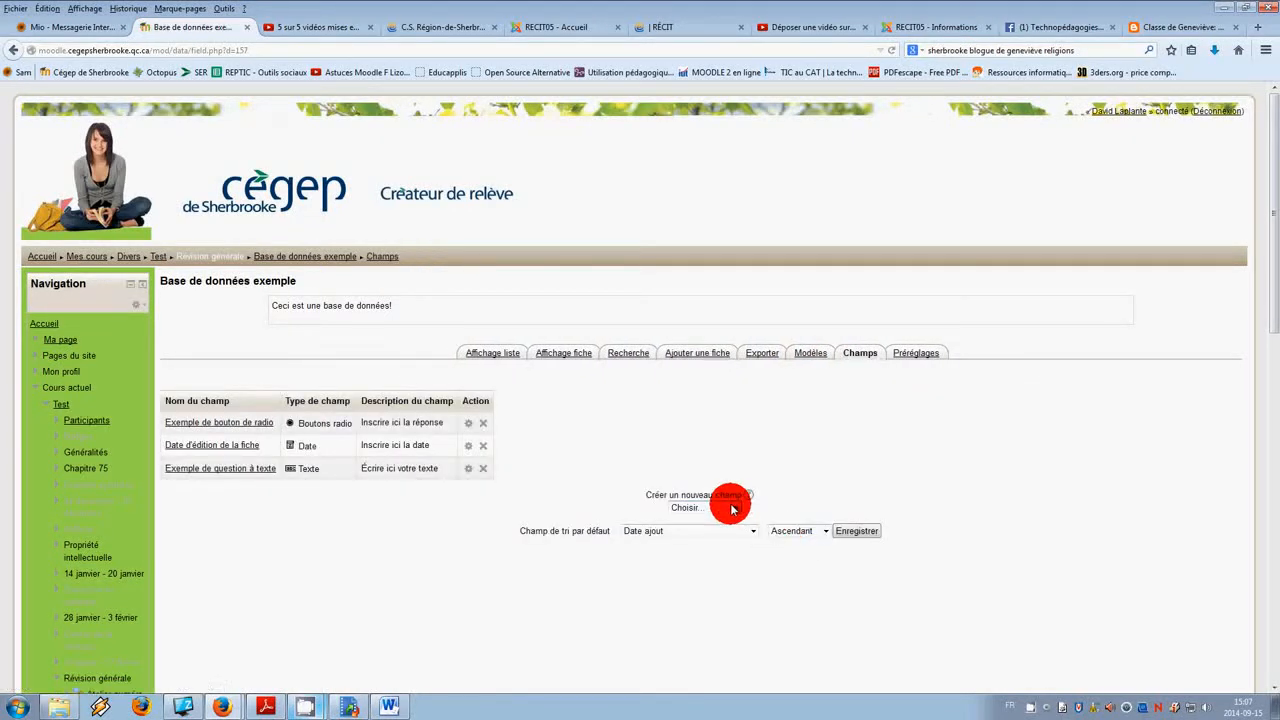
left_click(712, 507)
left_click(705, 640)
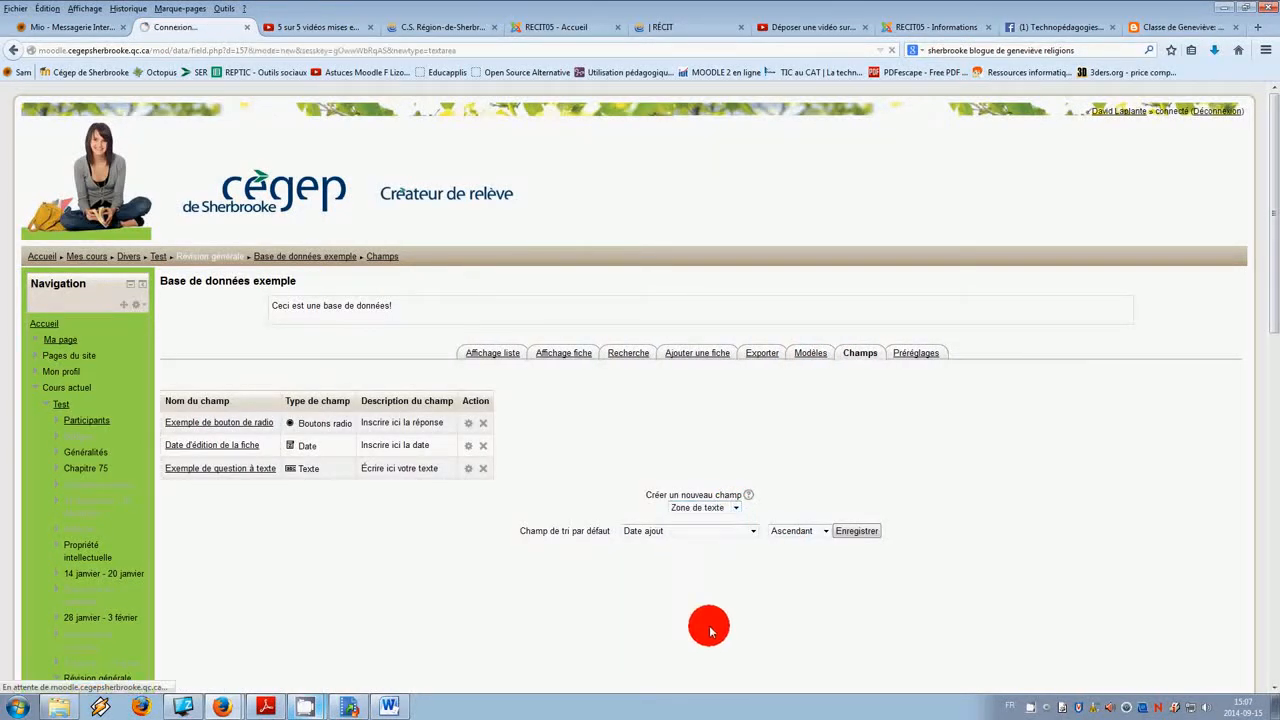
left_click(671, 426)
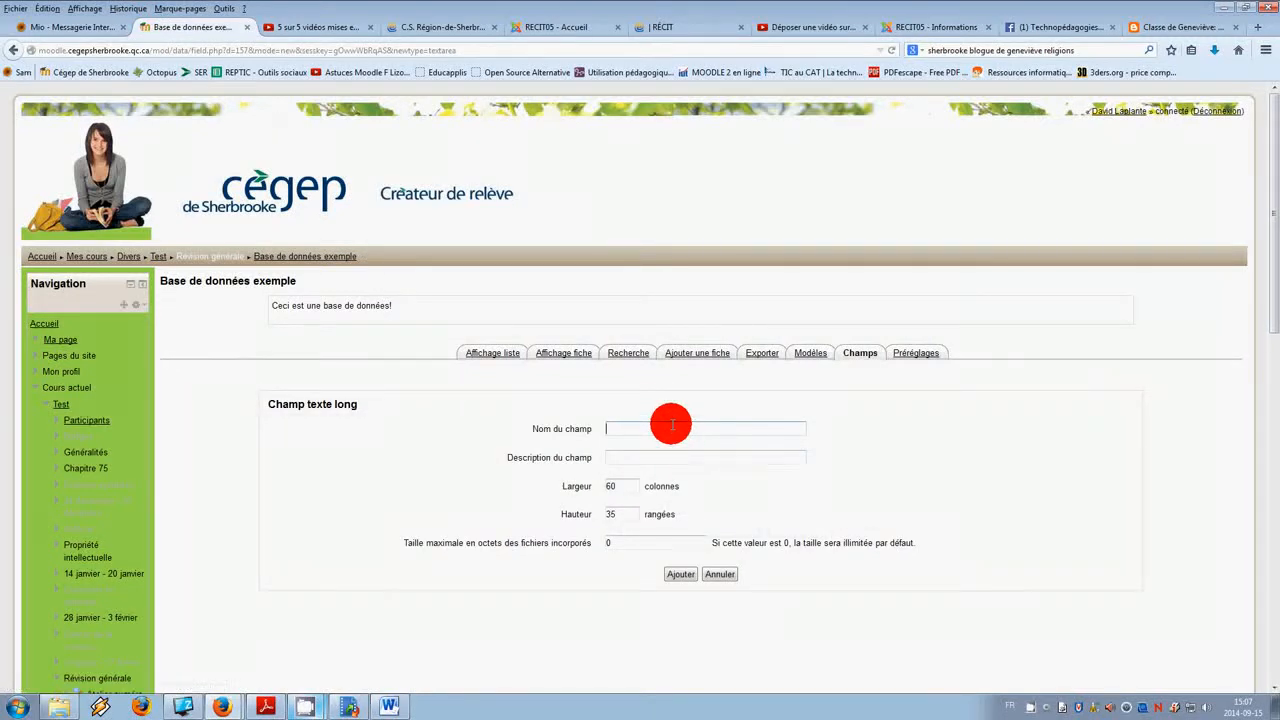
type("Exemple de zone de texte")
left_click(653, 455)
type("E")
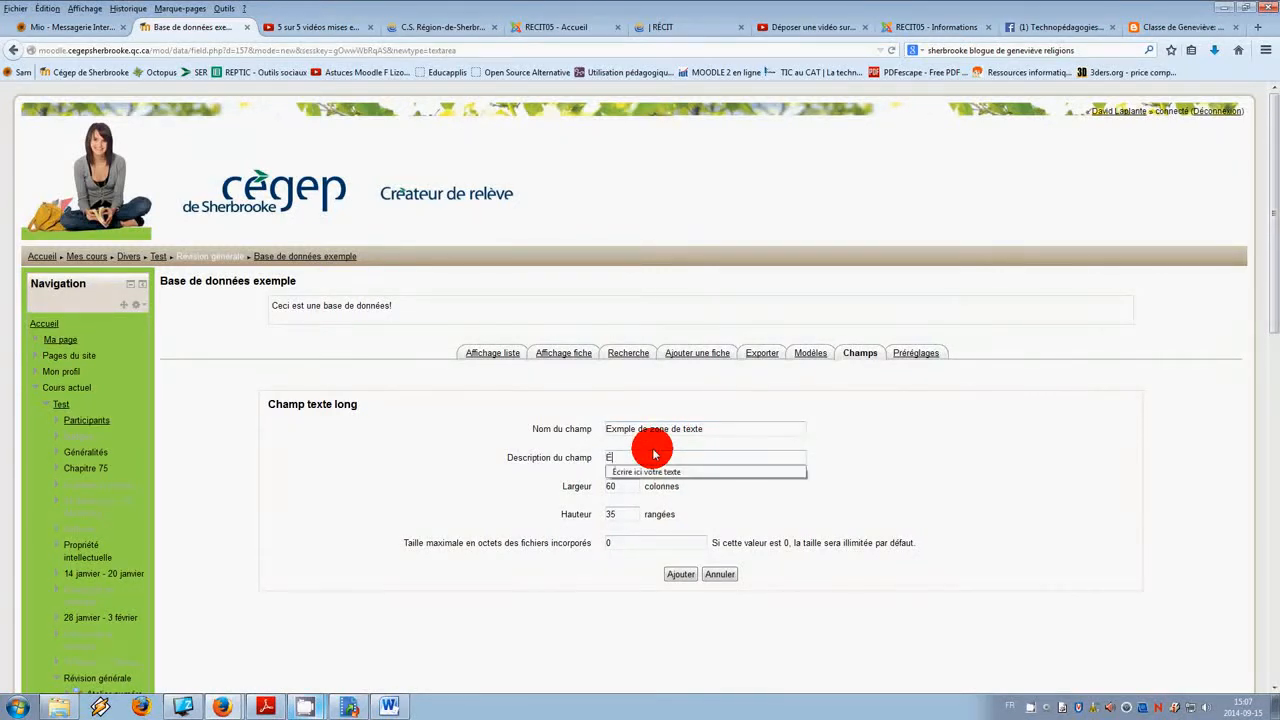
key("Down")
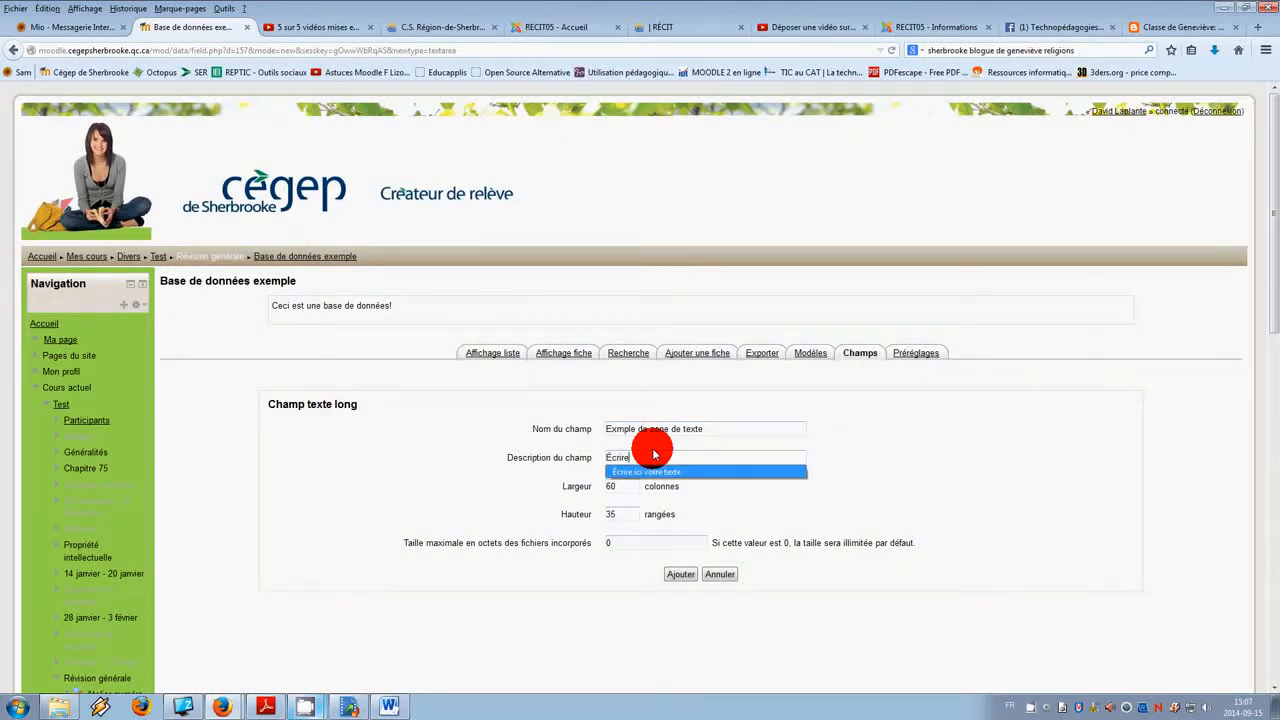
type("crire")
key("Return")
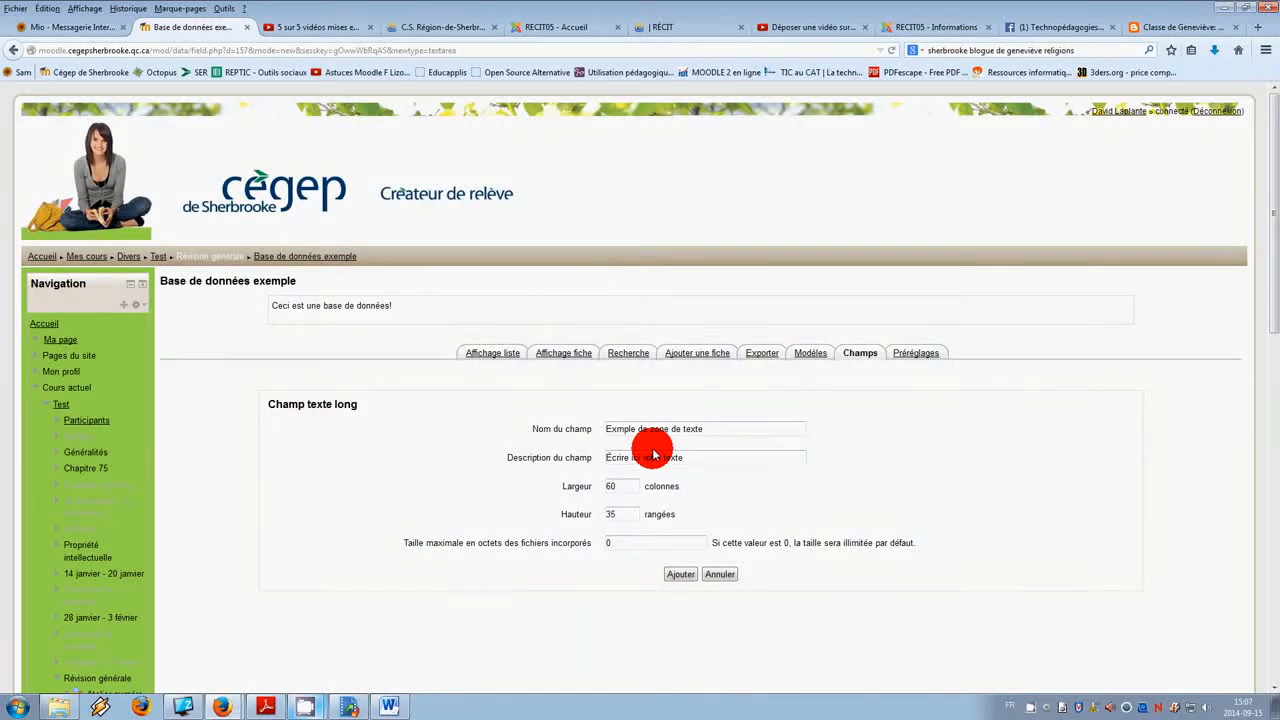
Step: Set the text area's width to 120 columns and height to 50 rows, then add the field
double_click(614, 485)
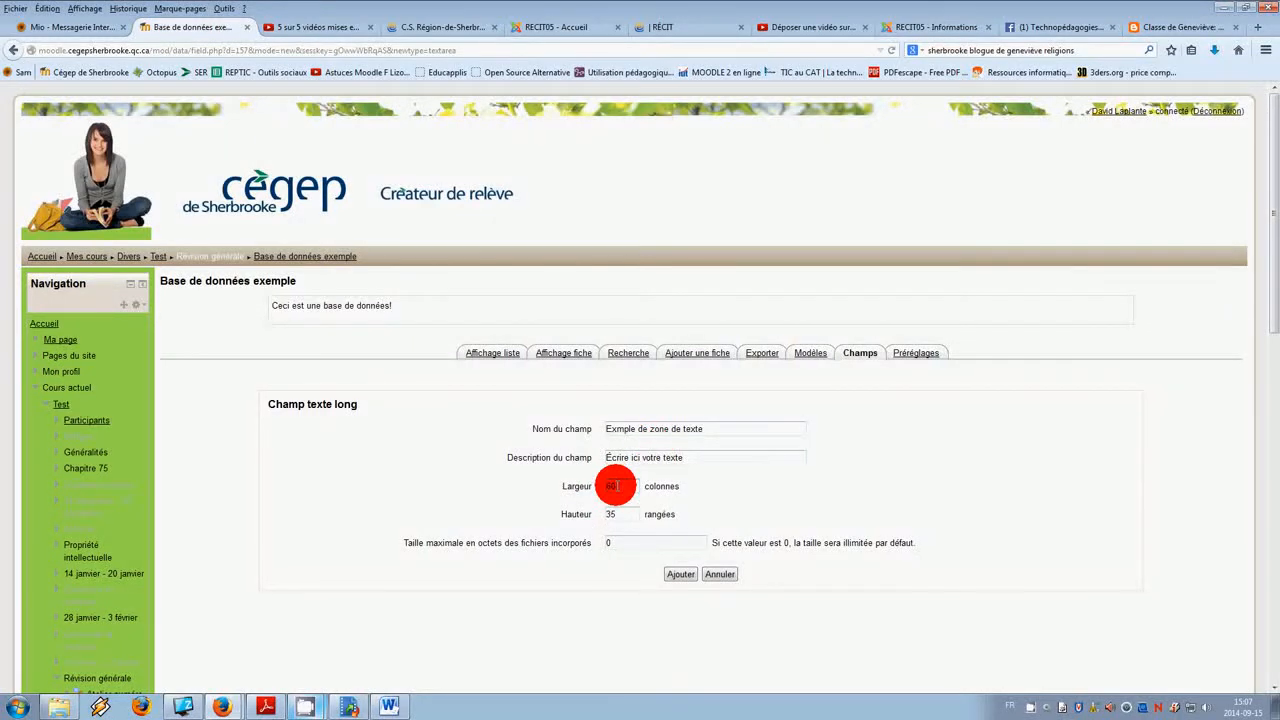
left_click_drag(618, 485, 593, 486)
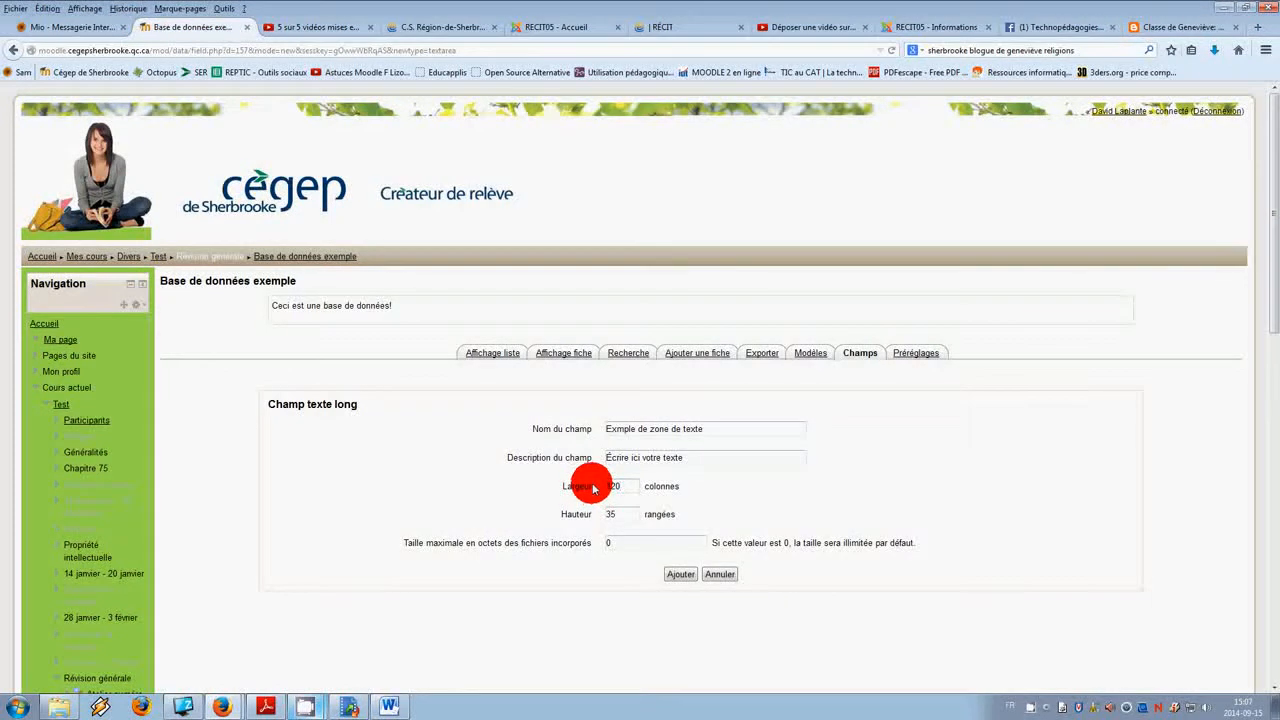
left_click_drag(622, 514, 556, 516)
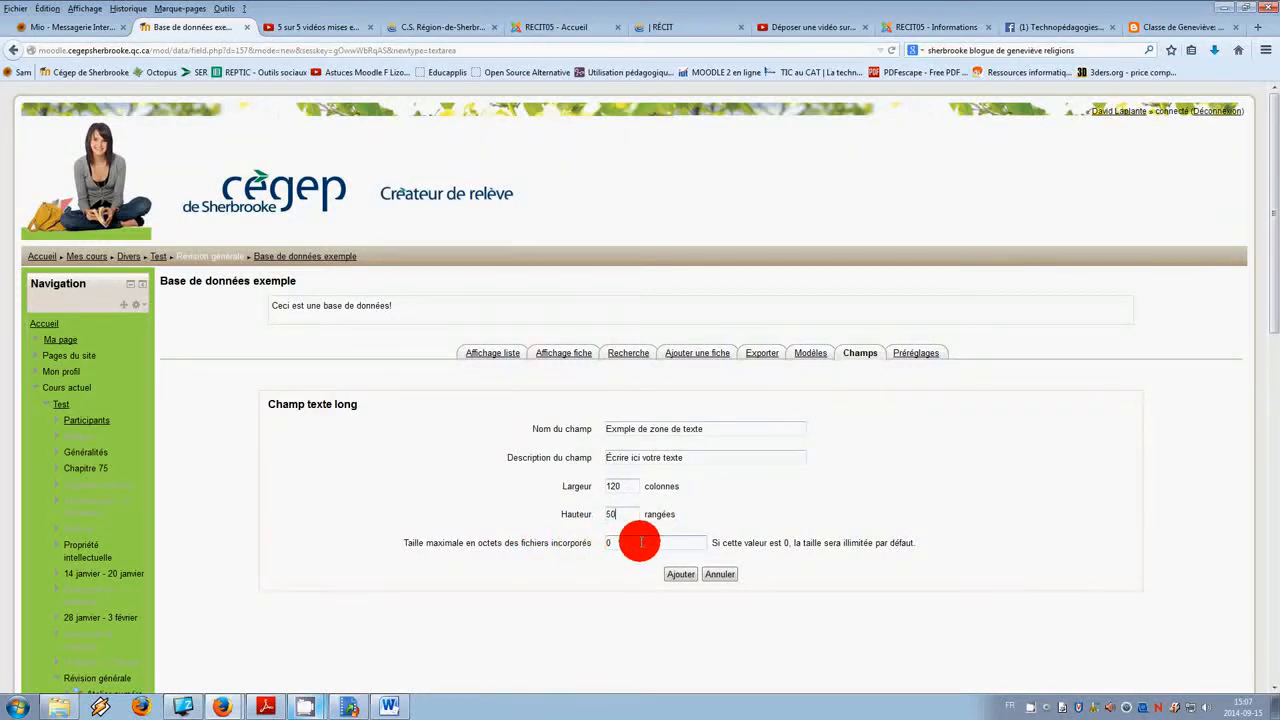
left_click(688, 578)
Step: Open the add-entry form and try the new text area's editor with sample text
left_click(697, 355)
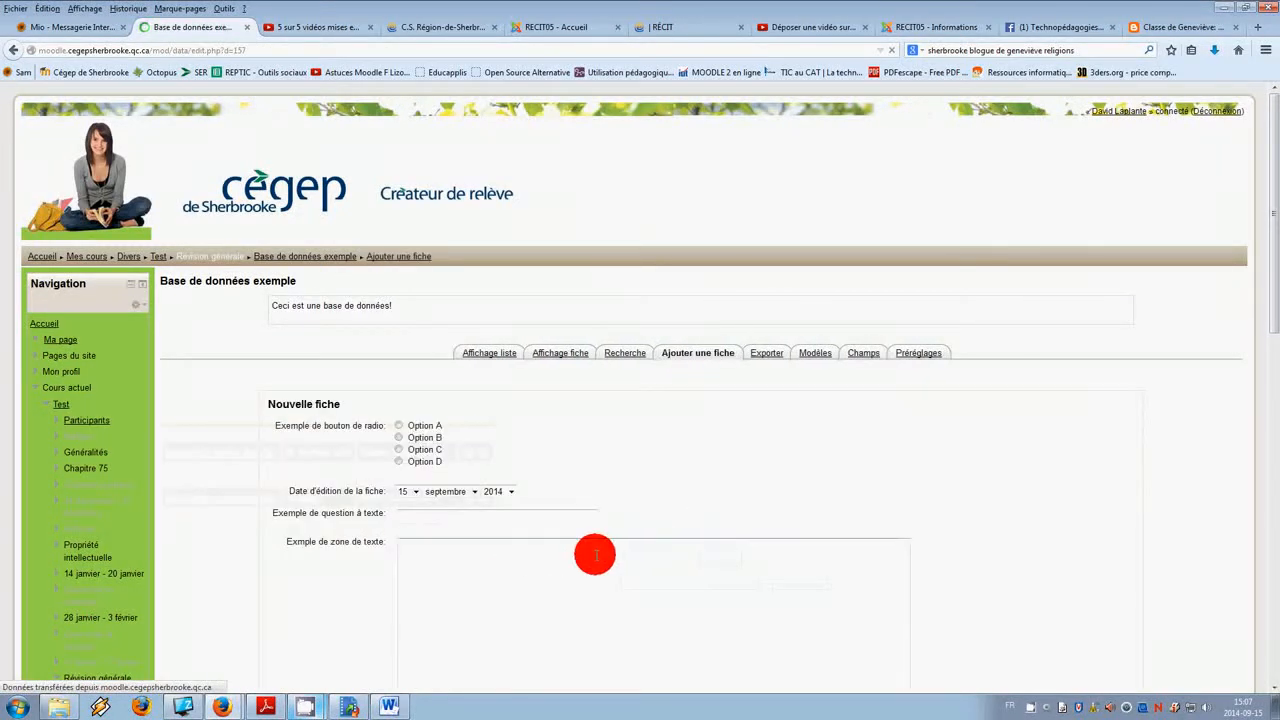
scroll(508, 437, "down", 3)
left_click(512, 420)
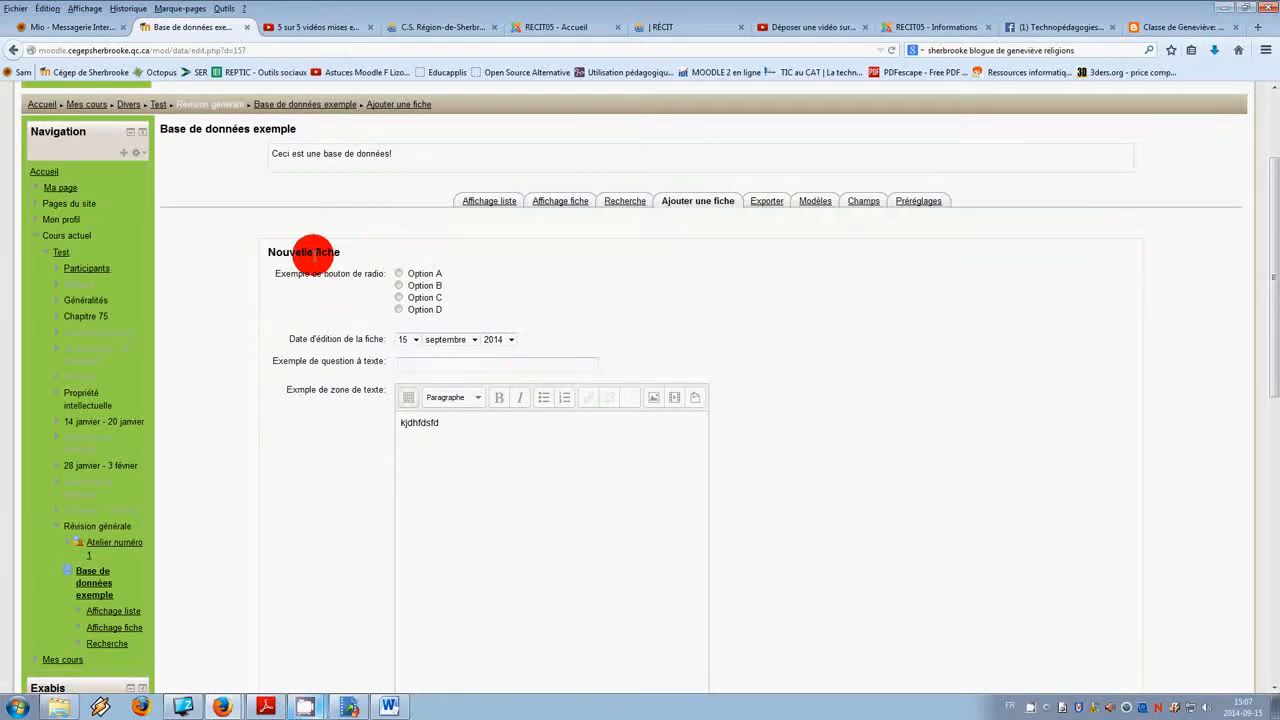
double_click(423, 423)
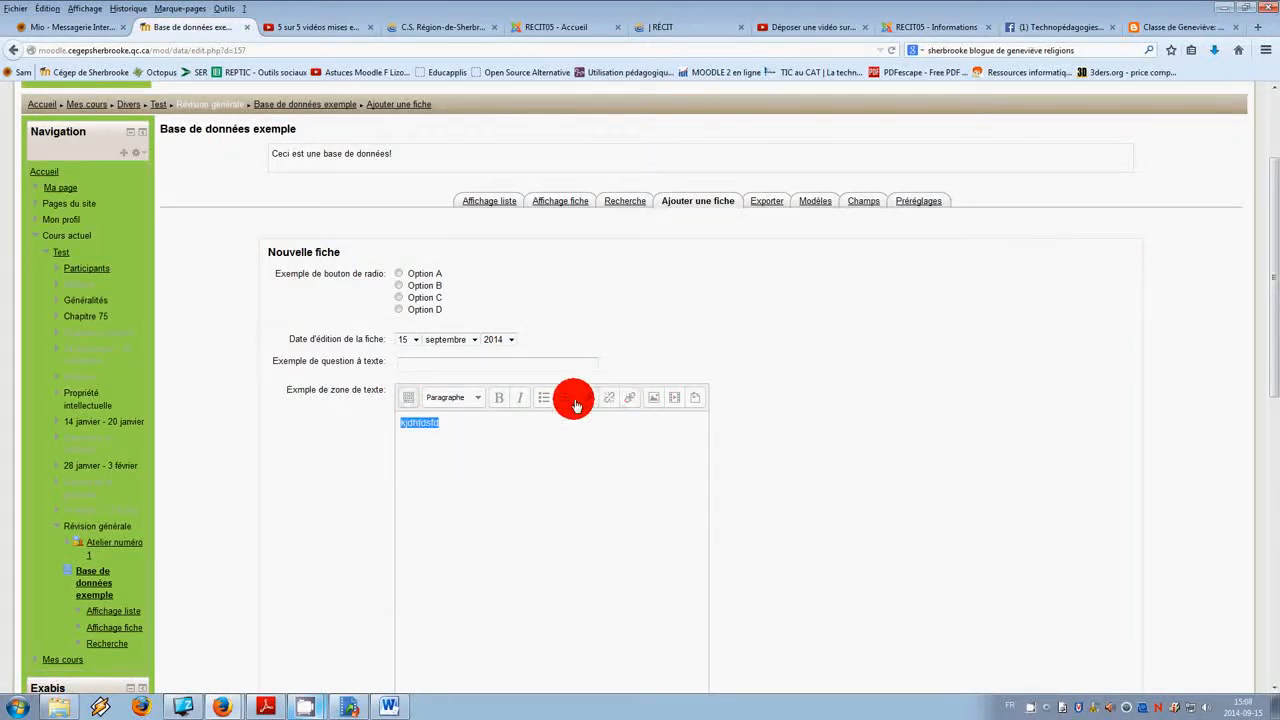
left_click(480, 457)
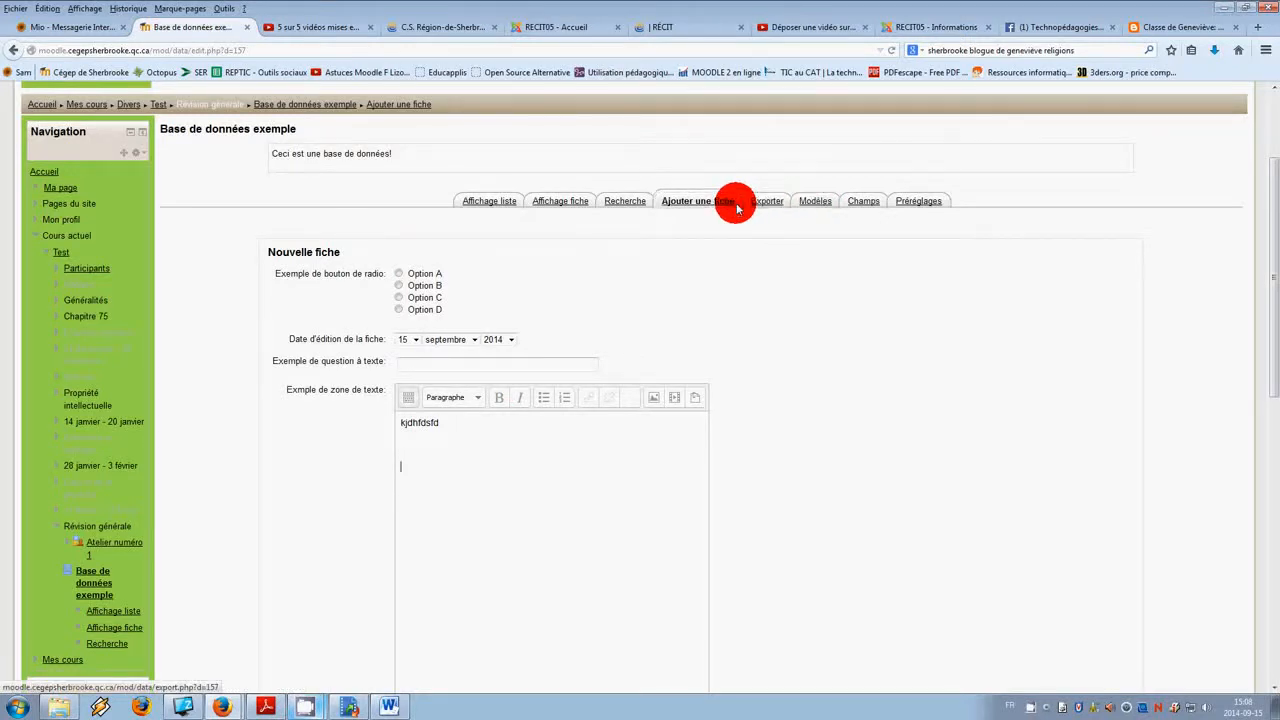
Step: Start a new URL field named "Source web principale" with the description "Inscrire ici l'URL de votre source web principale"
left_click(855, 201)
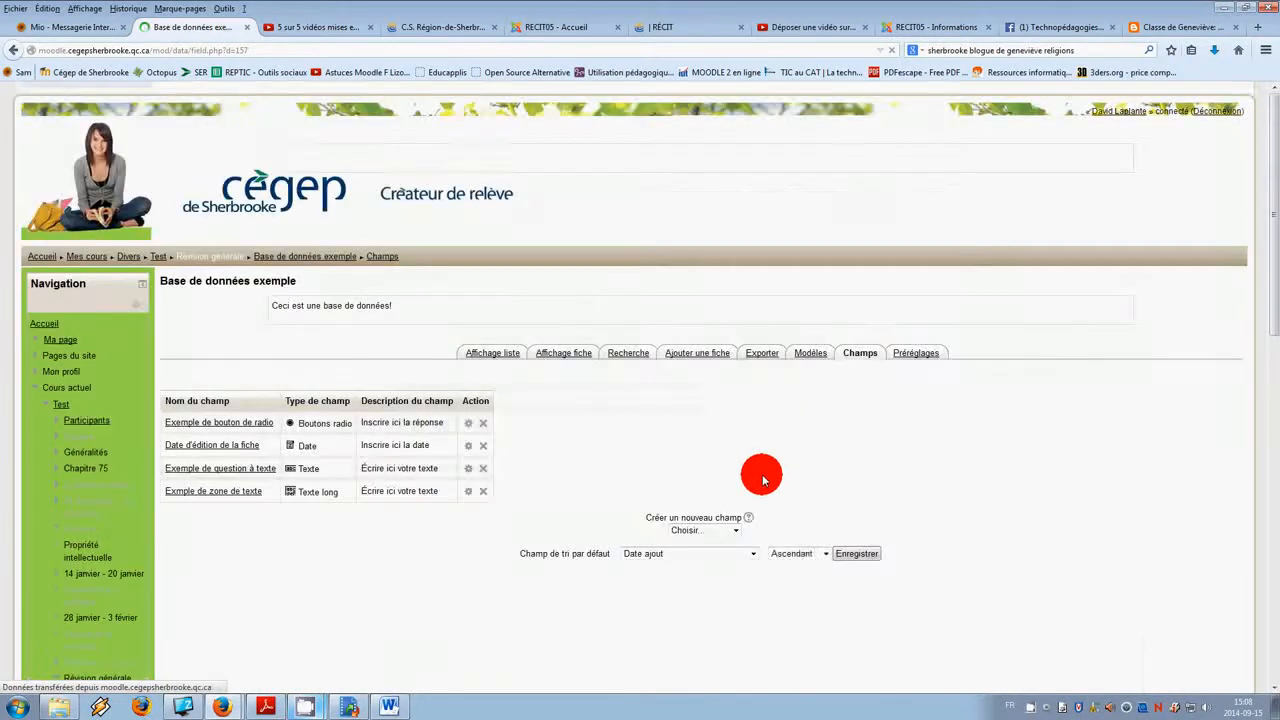
left_click(735, 530)
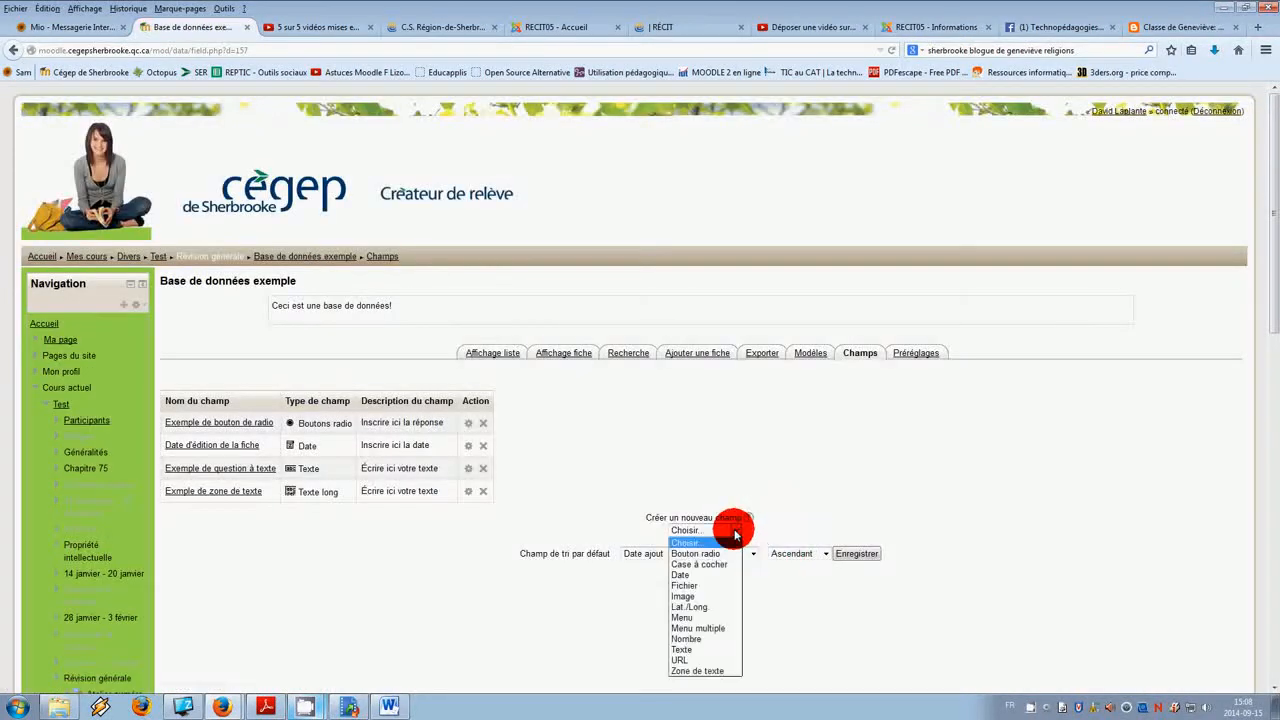
left_click(690, 660)
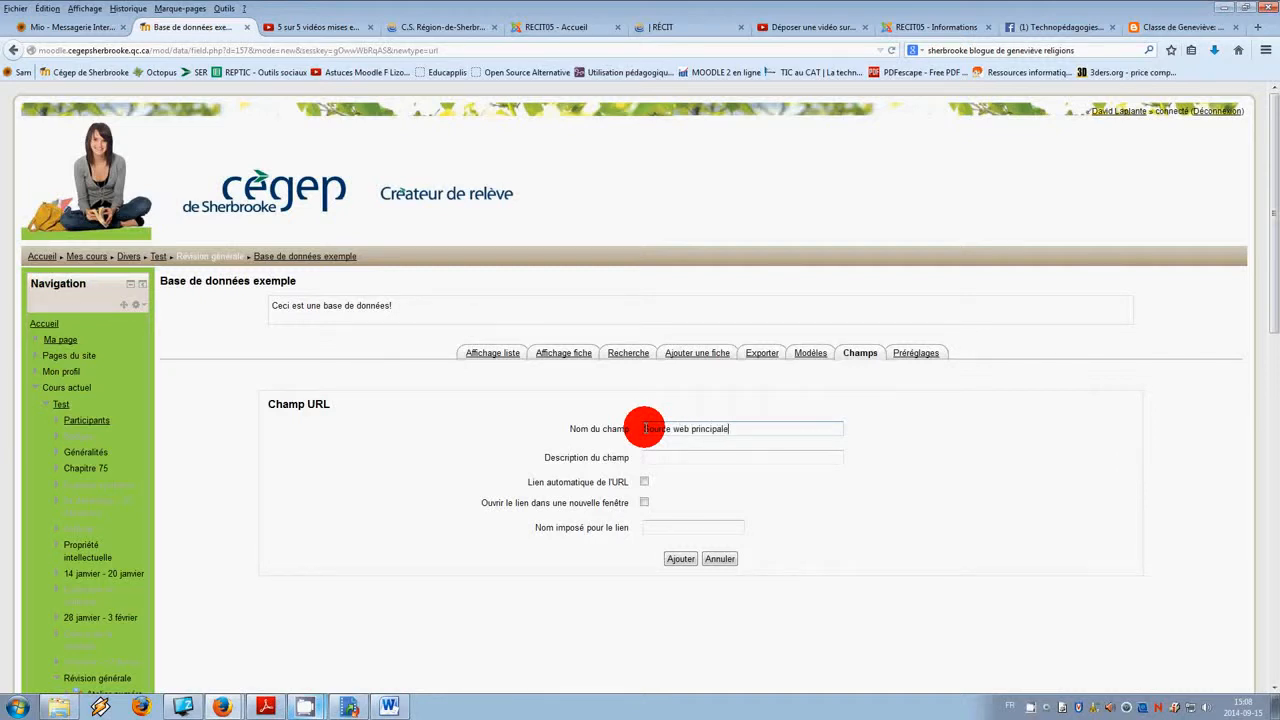
key("Tab")
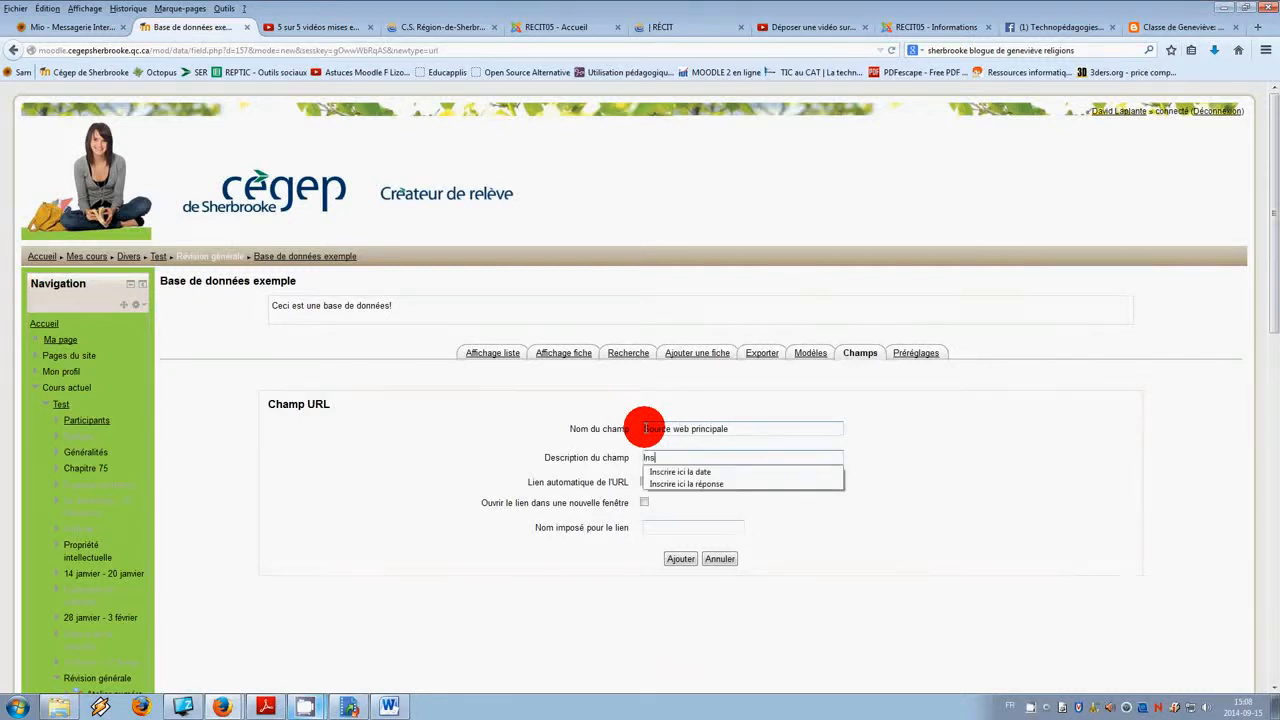
type("Inscrire ici f")
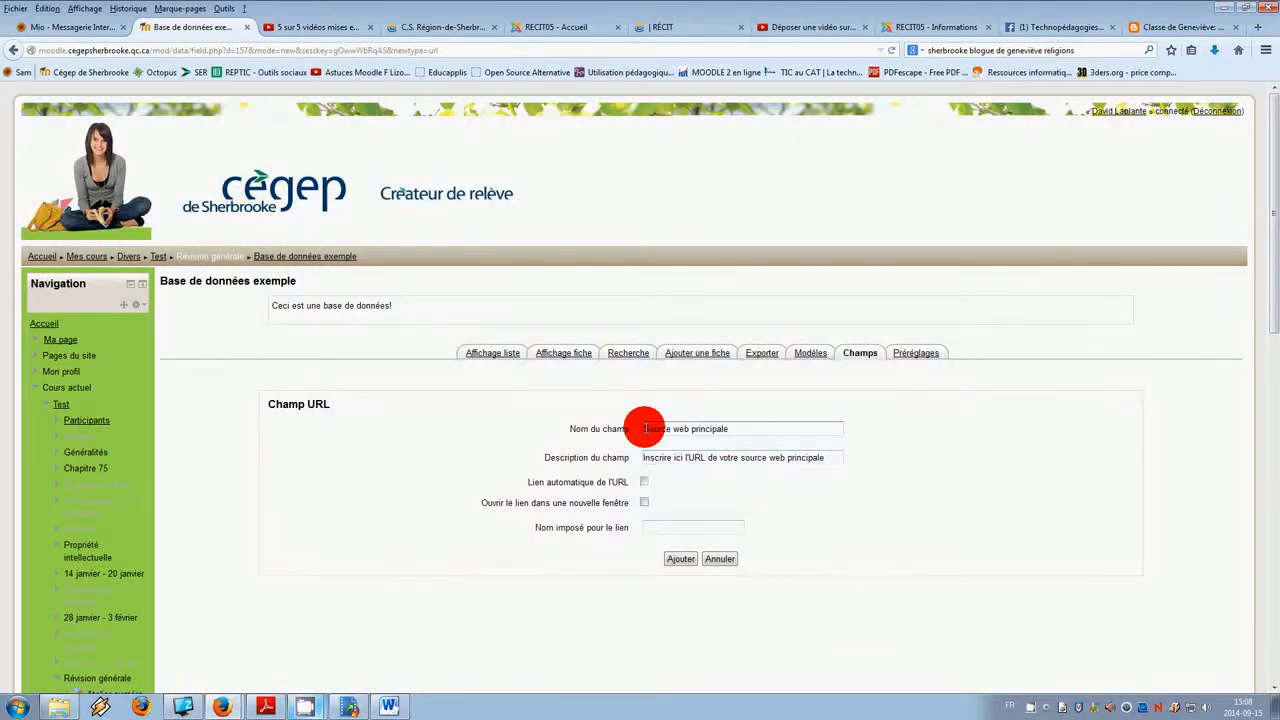
Step: Enable automatic linking and opening the link in a new window, then add the URL field
left_click(644, 484)
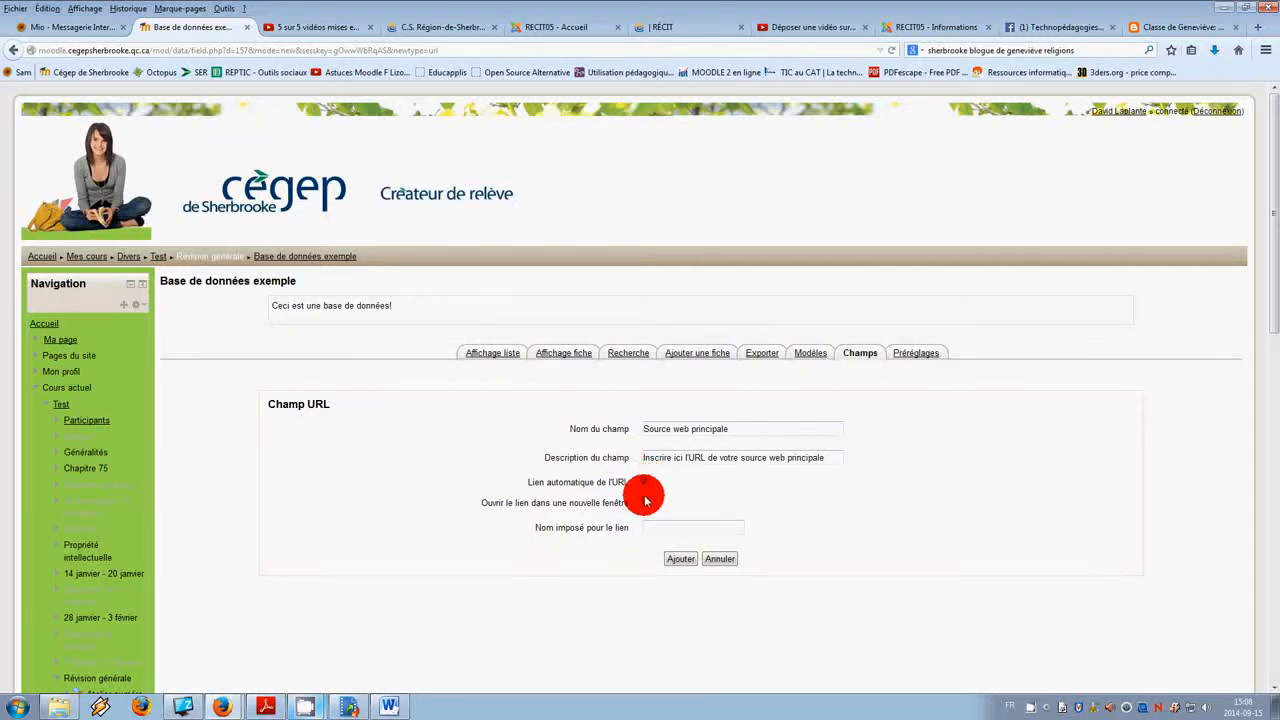
left_click(682, 559)
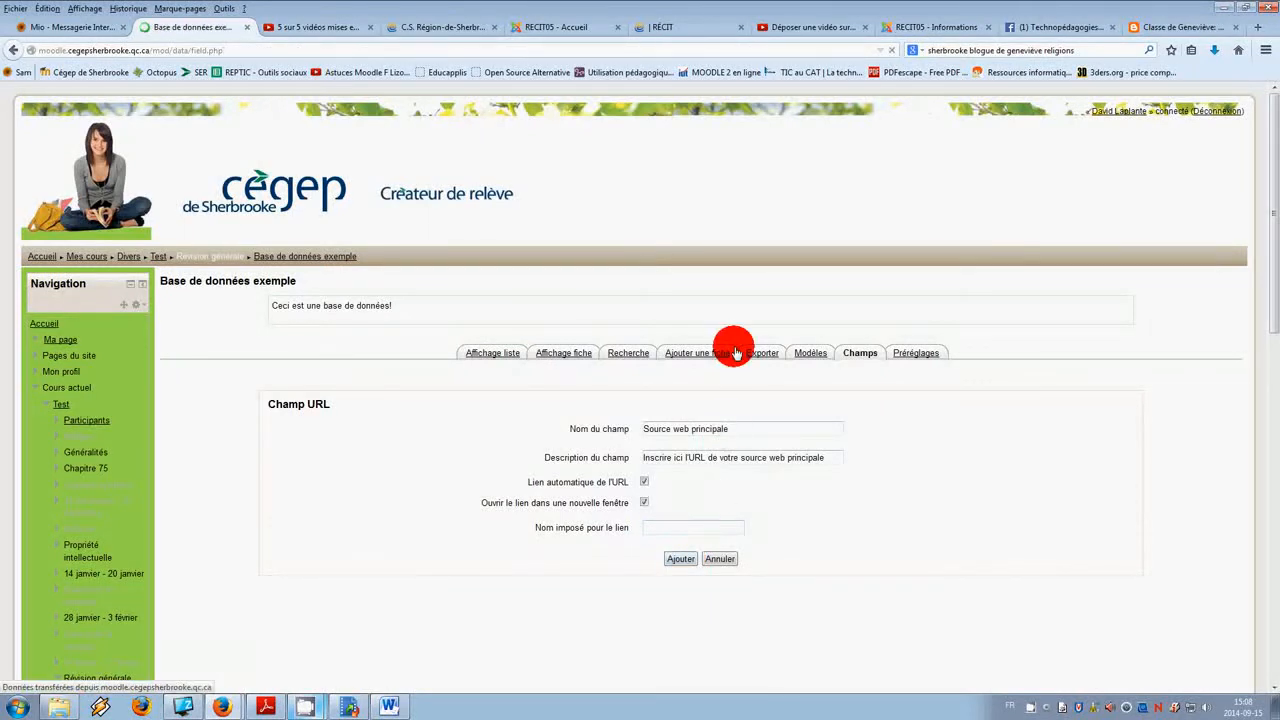
Step: Open the add-entry form and scroll through it to preview all fields including the URL field
left_click(703, 354)
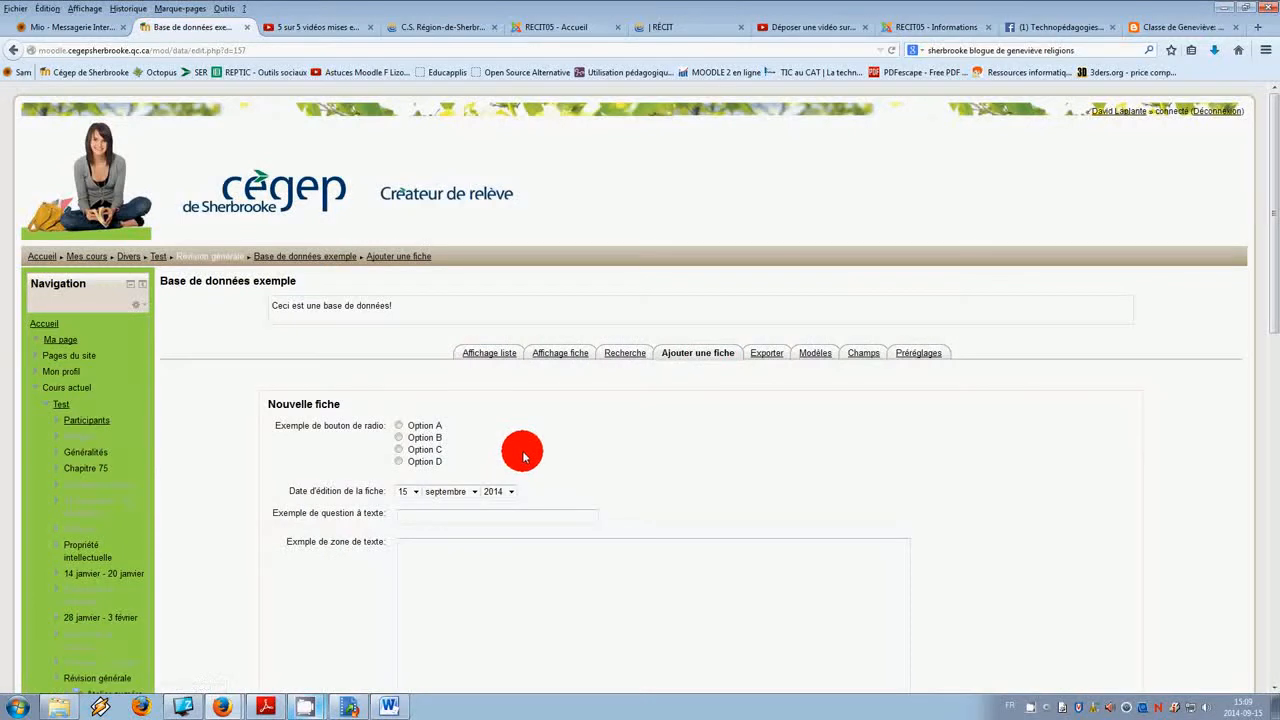
scroll(523, 456, "down", 3)
scroll(404, 440, "down", 5)
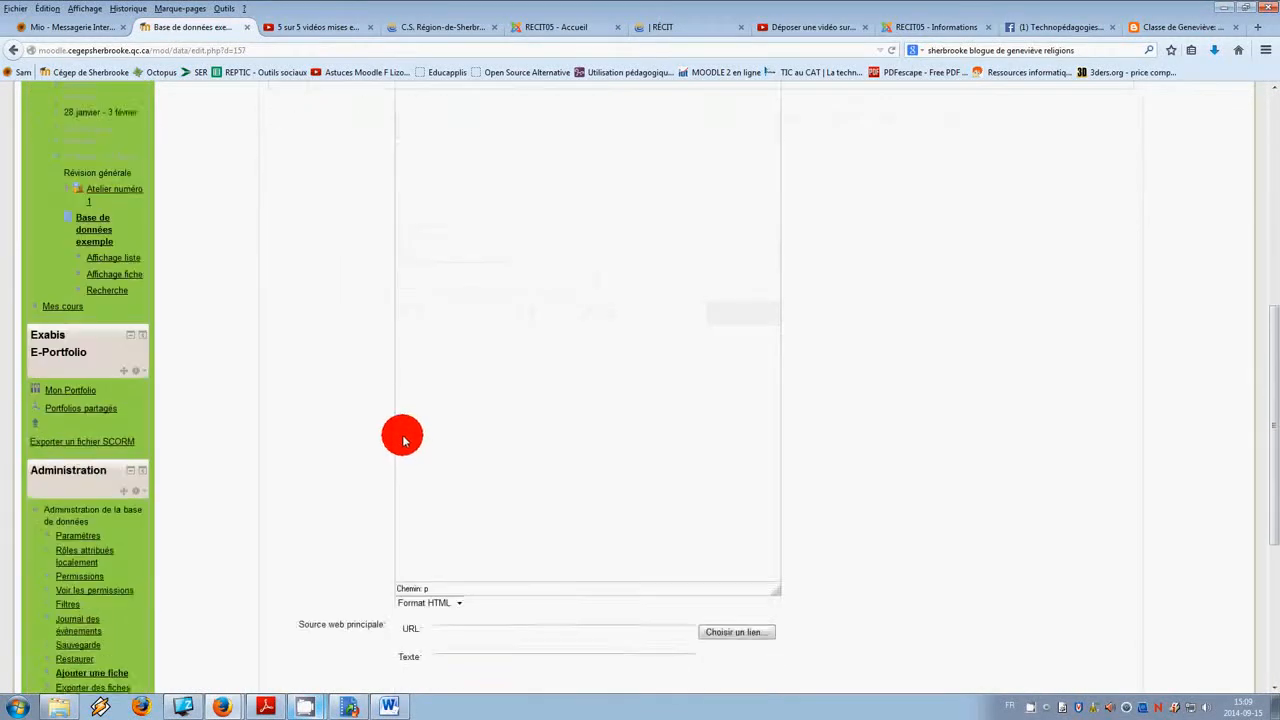
scroll(404, 440, "down", 3)
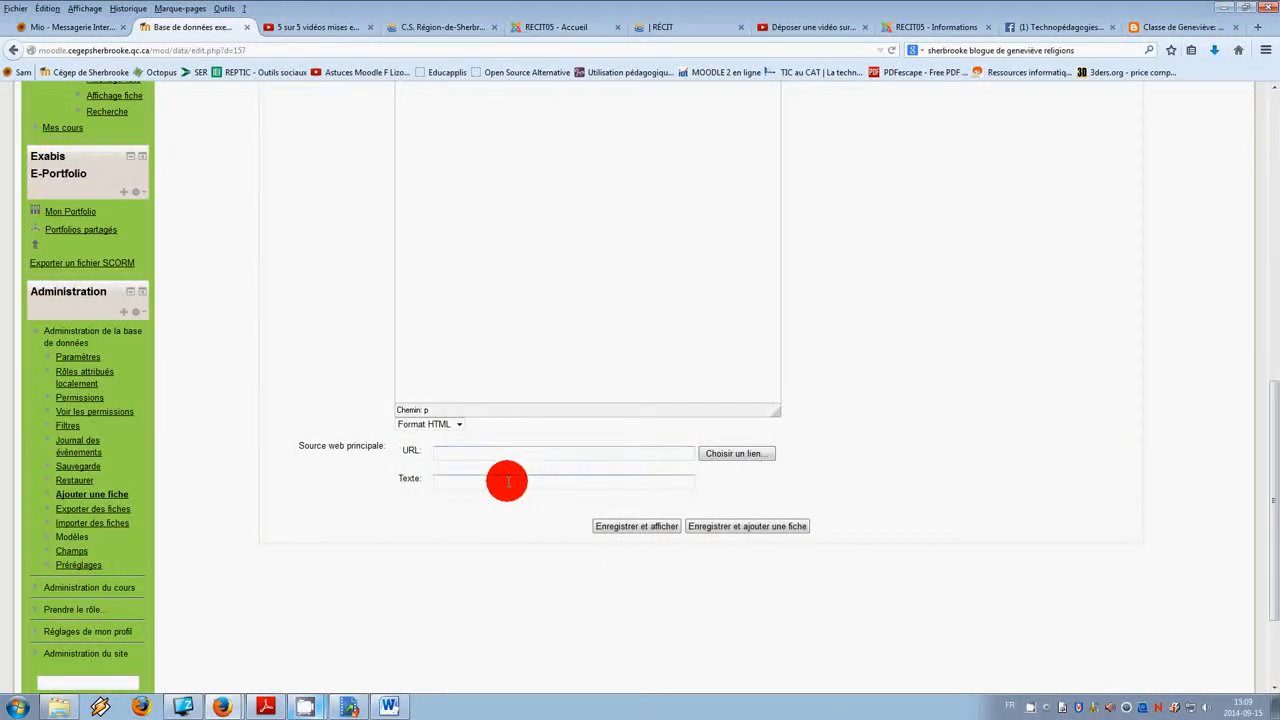
scroll(510, 478, "up", 10)
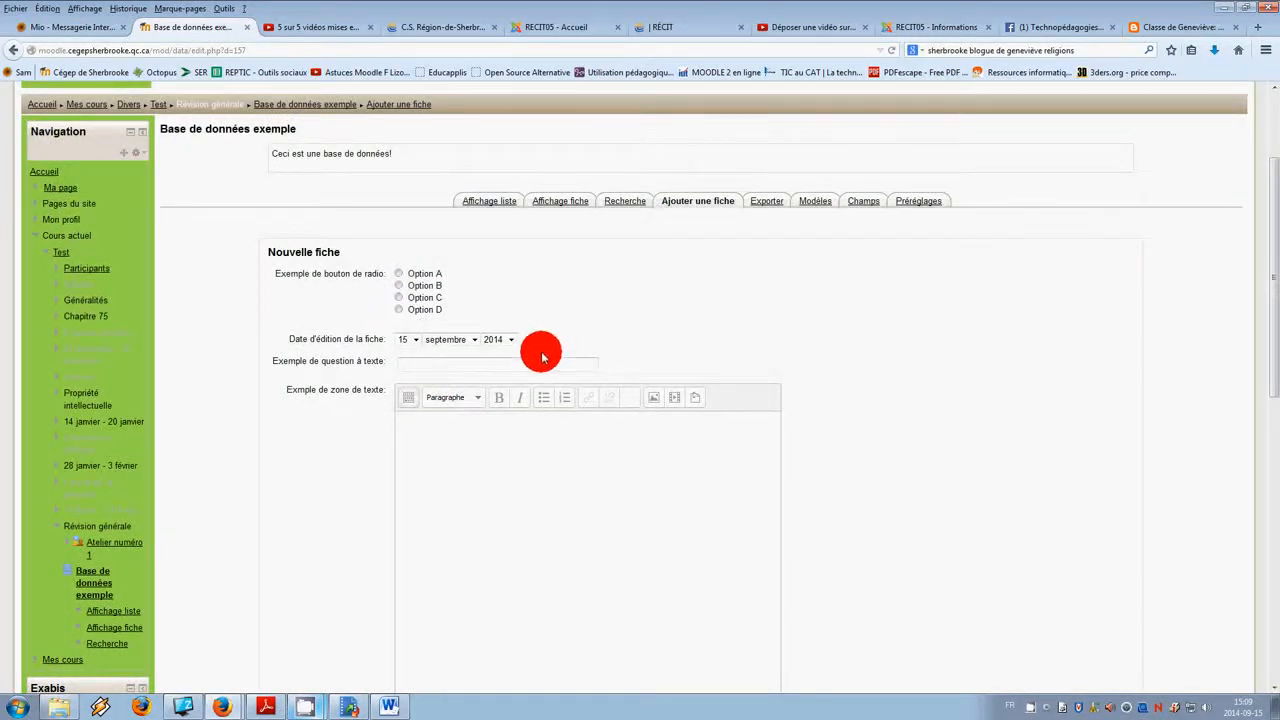
scroll(608, 366, "down", 1)
scroll(657, 371, "up", 3)
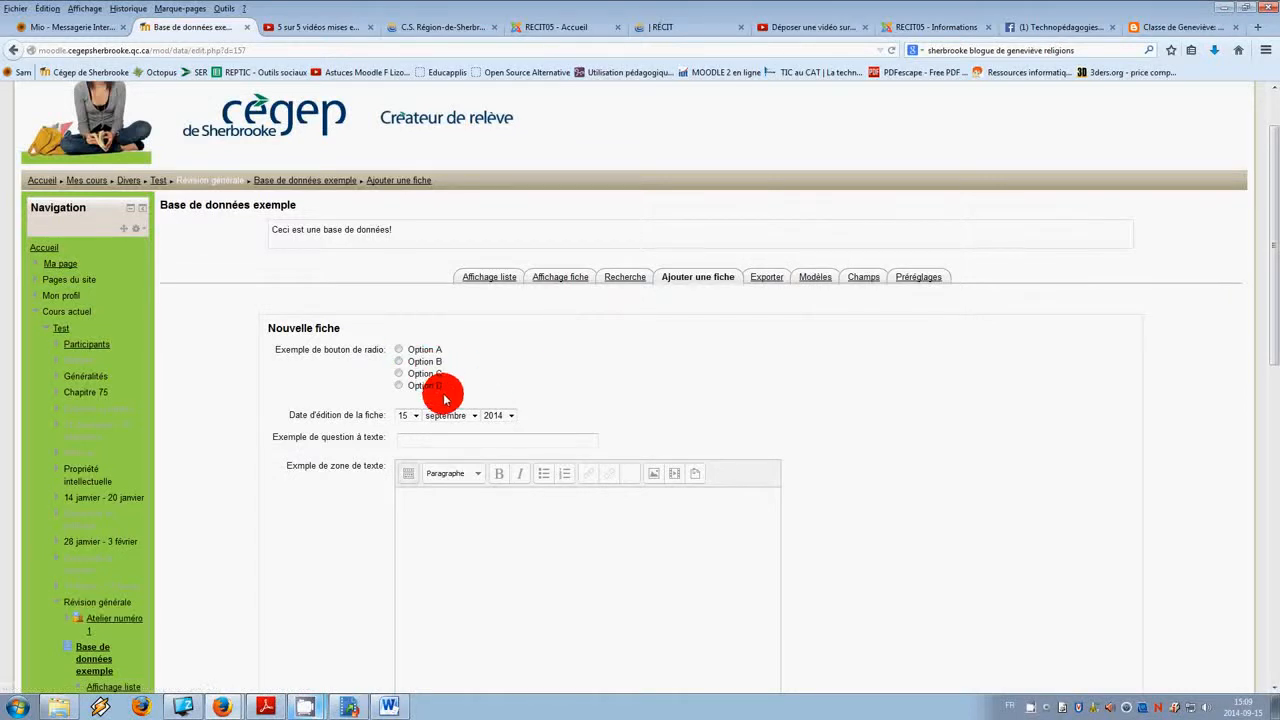
scroll(440, 394, "down", 5)
scroll(437, 397, "up", 5)
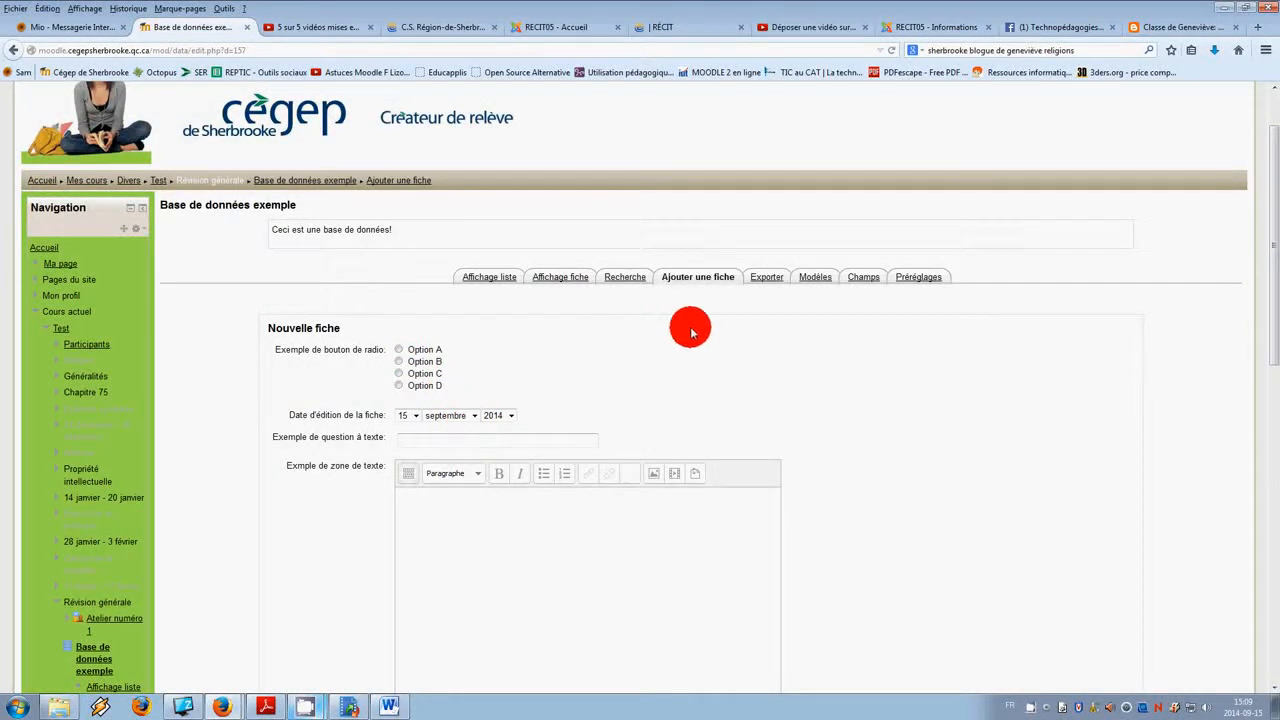
Step: Open the new-entry template and delete the date field's label and tag from its row
left_click(816, 280)
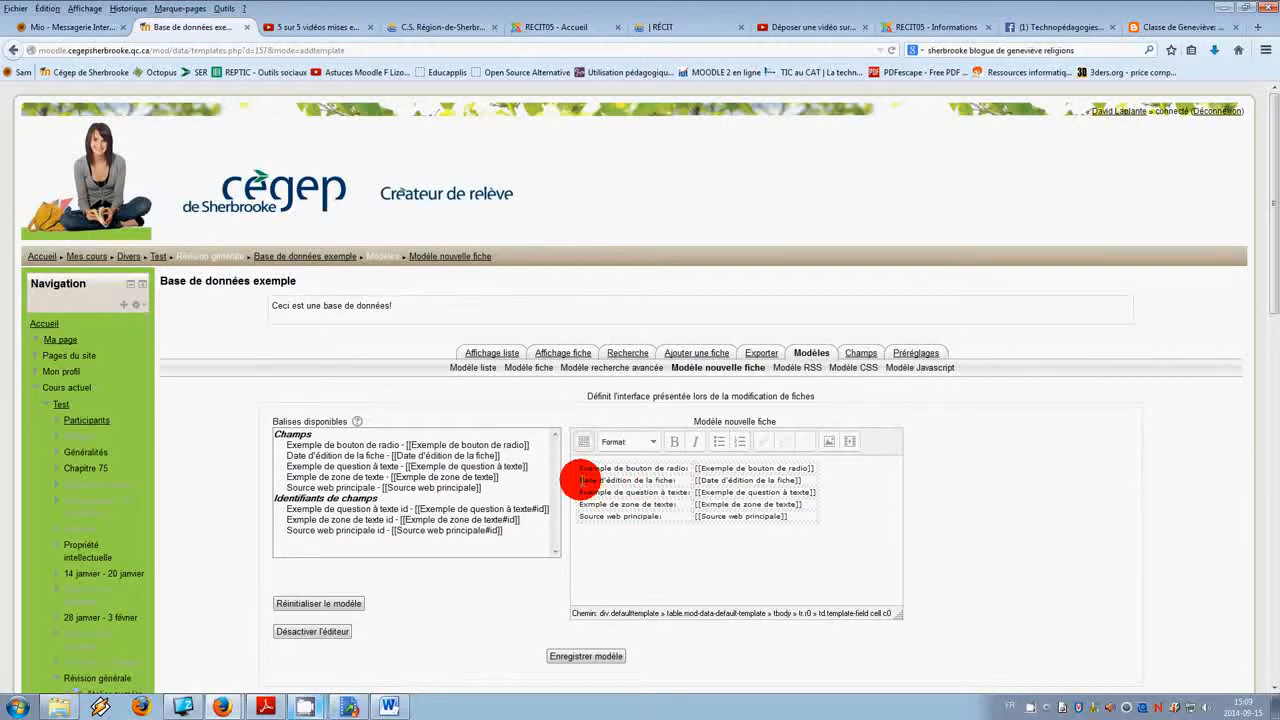
left_click_drag(578, 480, 750, 486)
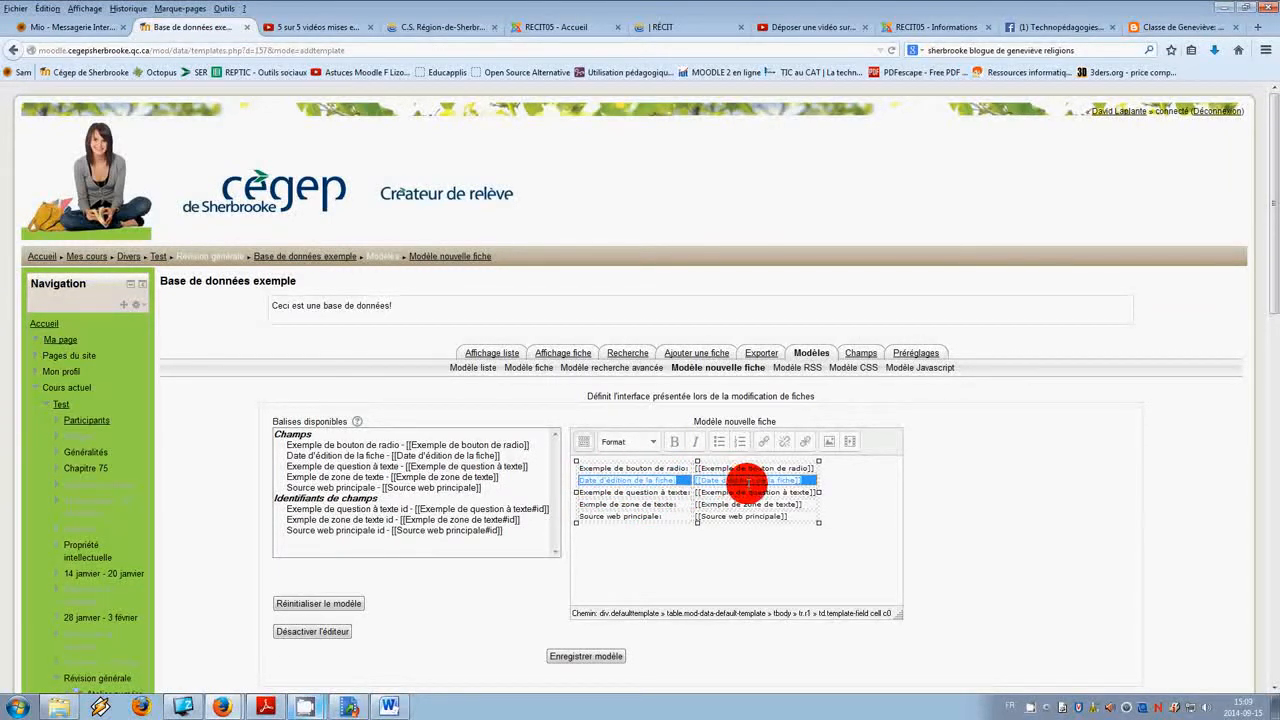
mouse_move(737, 487)
left_mouse_down()
mouse_move(586, 477)
mouse_move(748, 482)
left_mouse_up()
key("Delete")
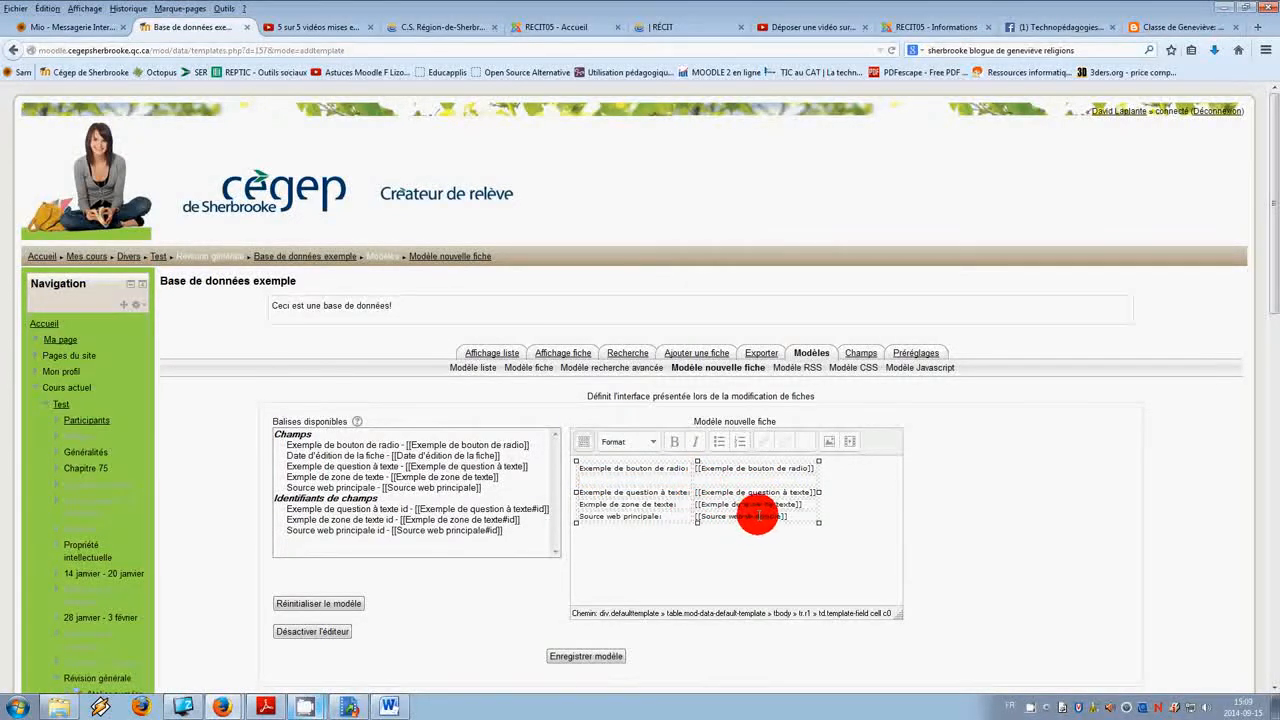
Step: Insert a new table row after the last row of the new-entry template
right_click(813, 517)
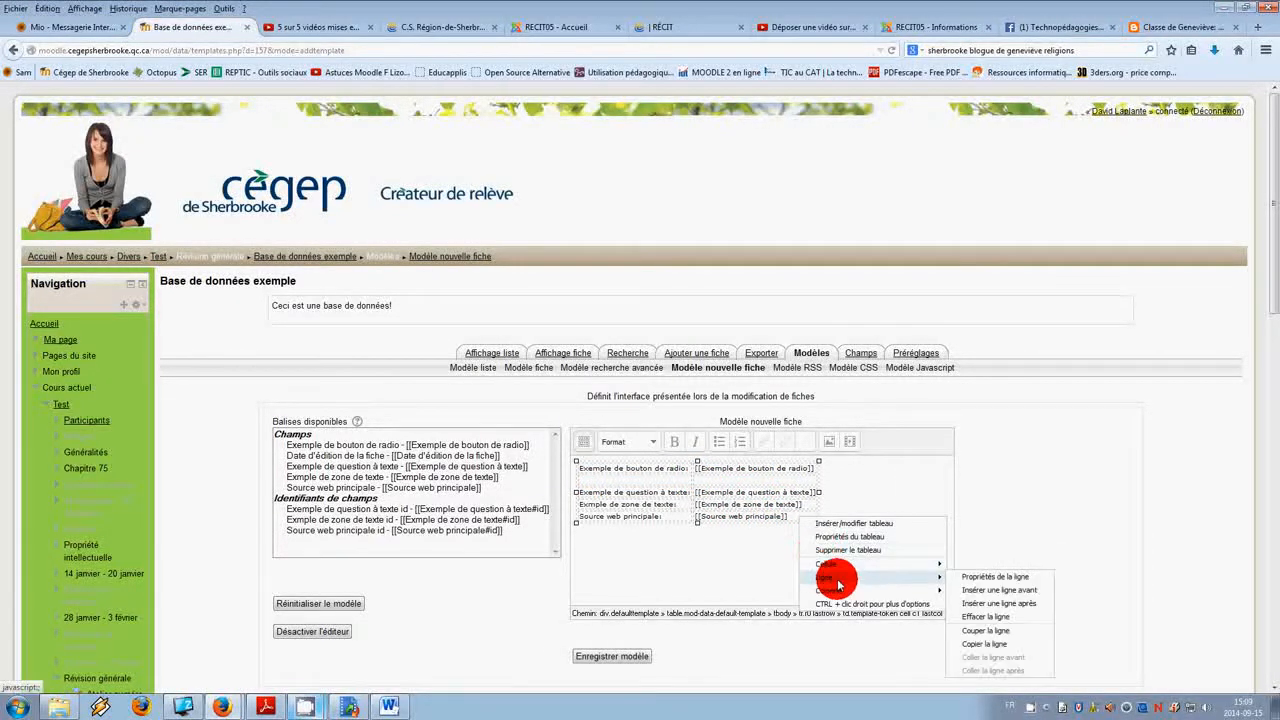
mouse_move(945, 580)
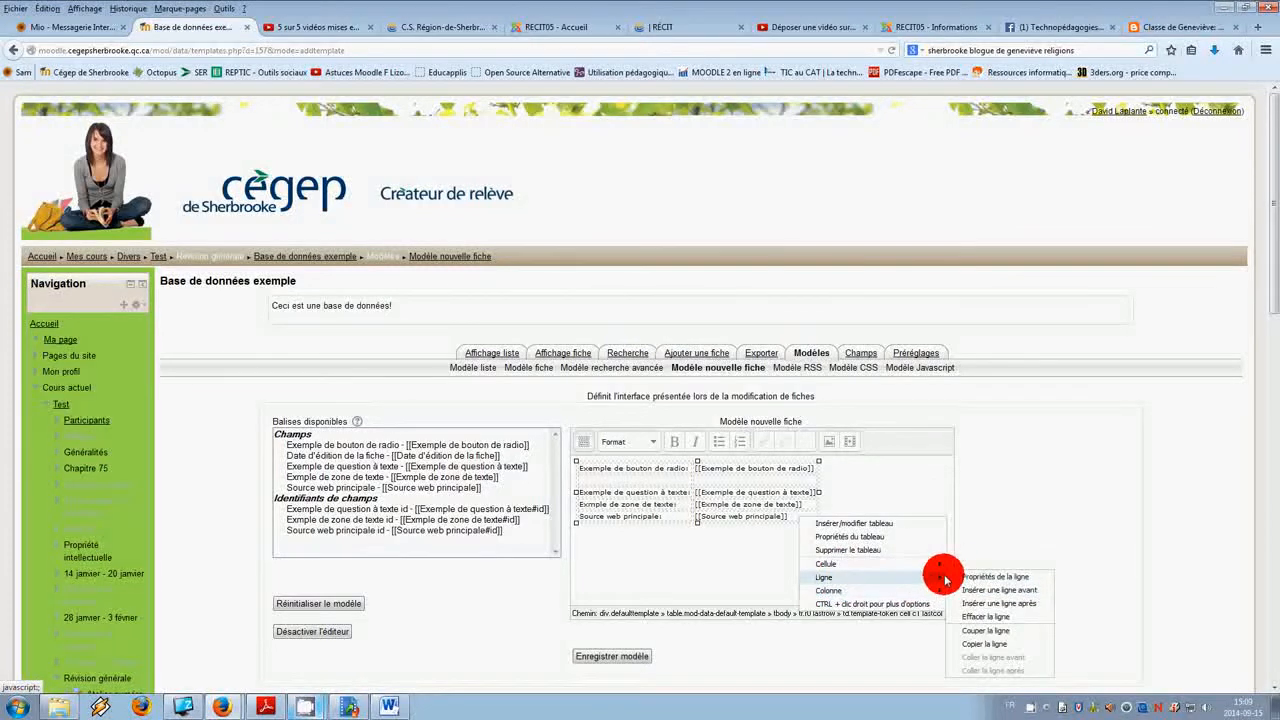
left_click(988, 604)
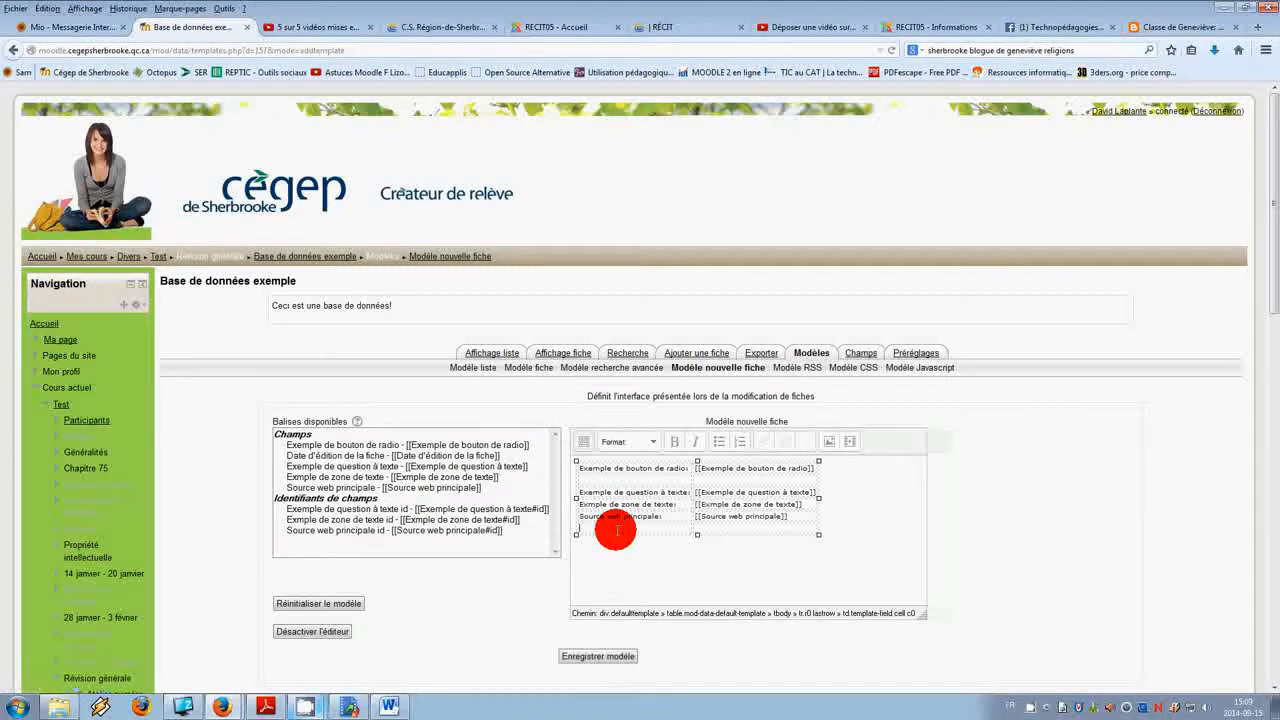
Step: Place the date field's label and tag into the two cells of the new last row, then save the template
left_click_drag(711, 527, 666, 528)
type("Date d'édition de la fiche:[[Date d'édition de la fiche]]")
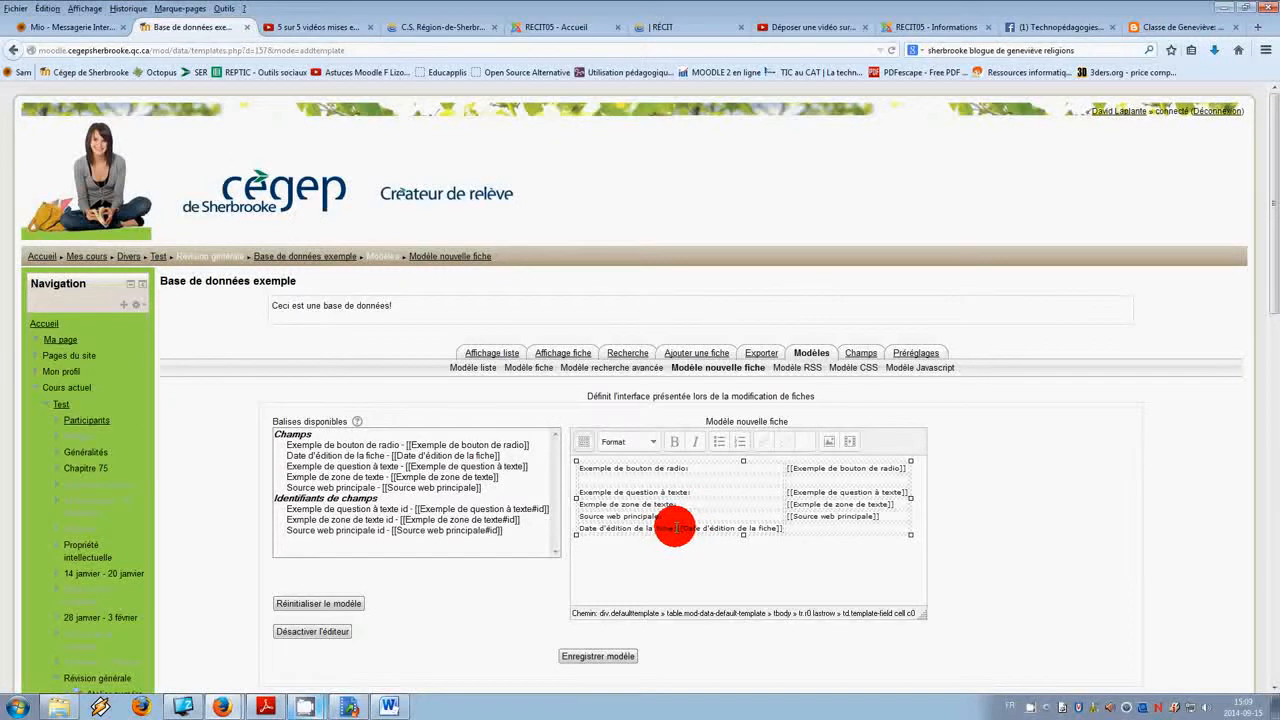
left_click_drag(682, 529, 780, 526)
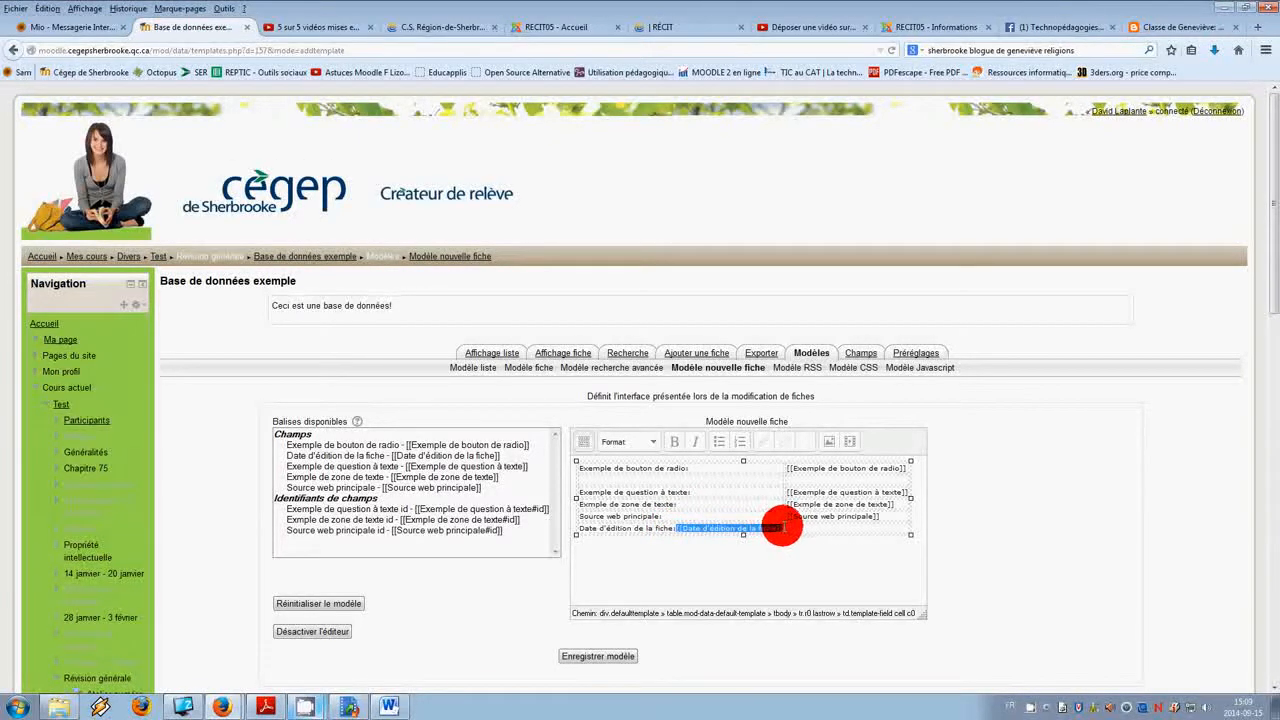
key("ctrl+x")
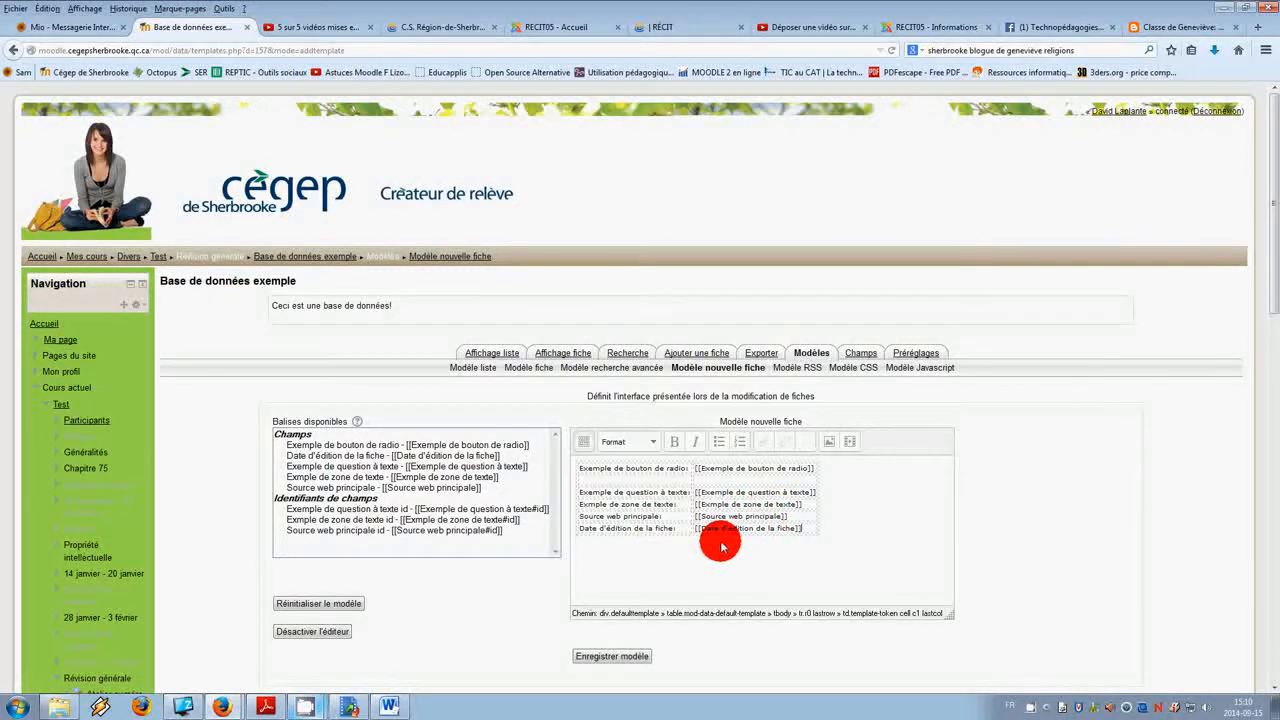
left_click(614, 657)
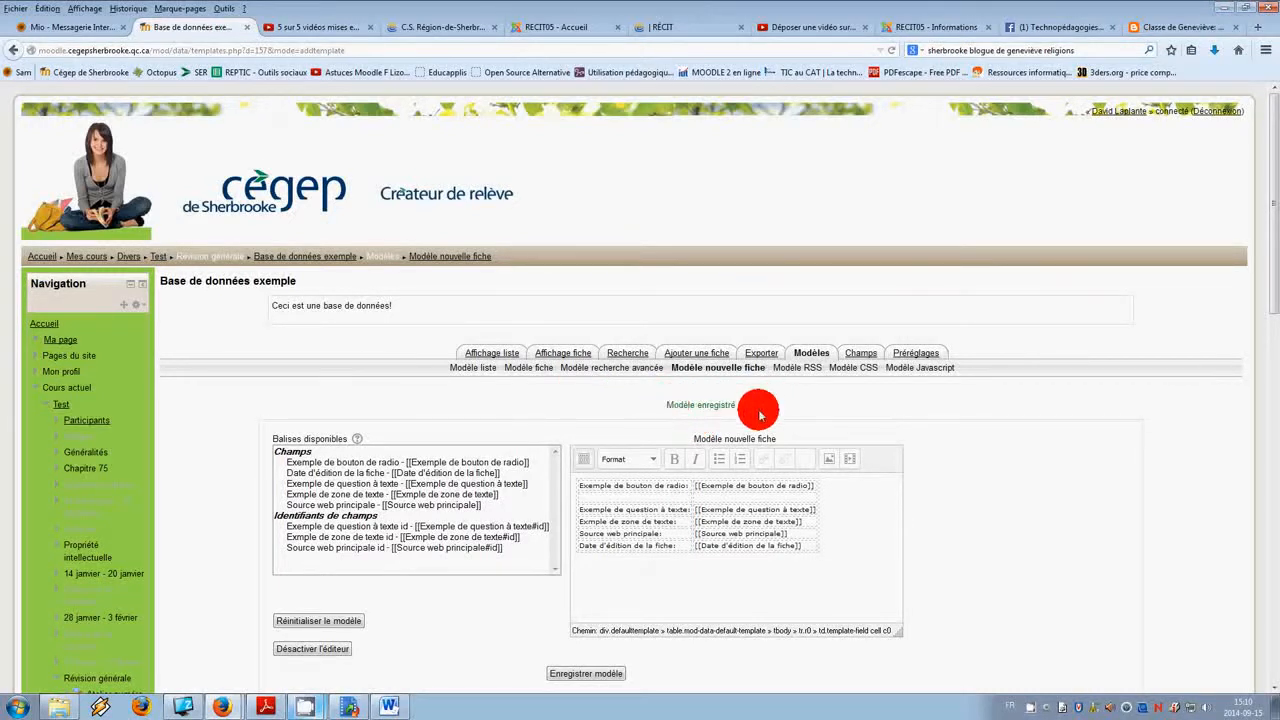
Step: Open the add-entry form and scroll through it to preview the field order at the bottom
left_click(676, 357)
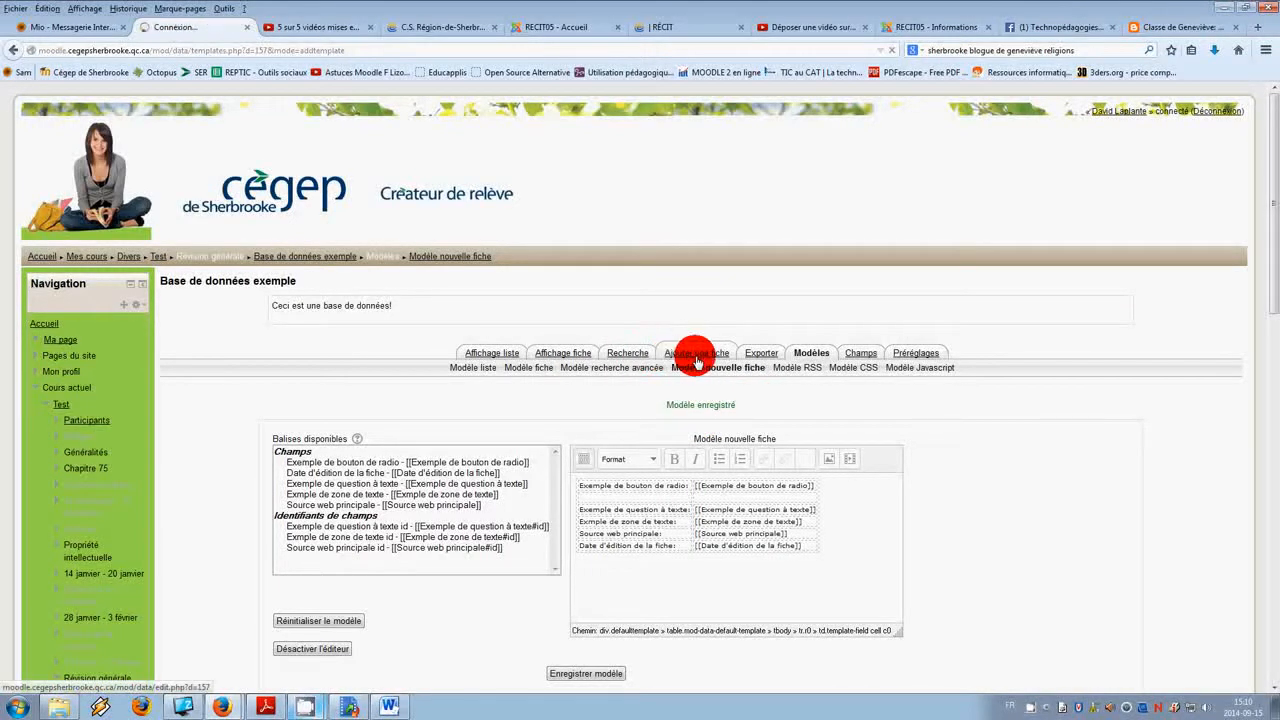
scroll(673, 497, "down", 10)
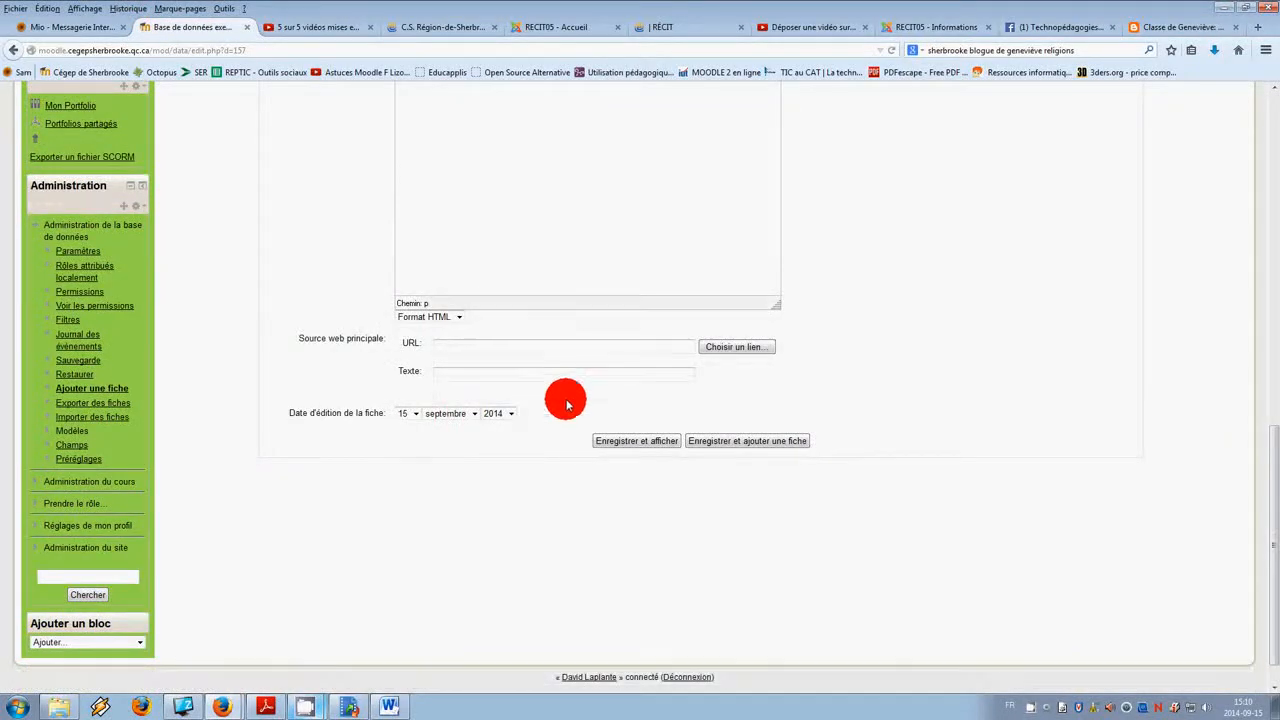
scroll(640, 415, "up", 10)
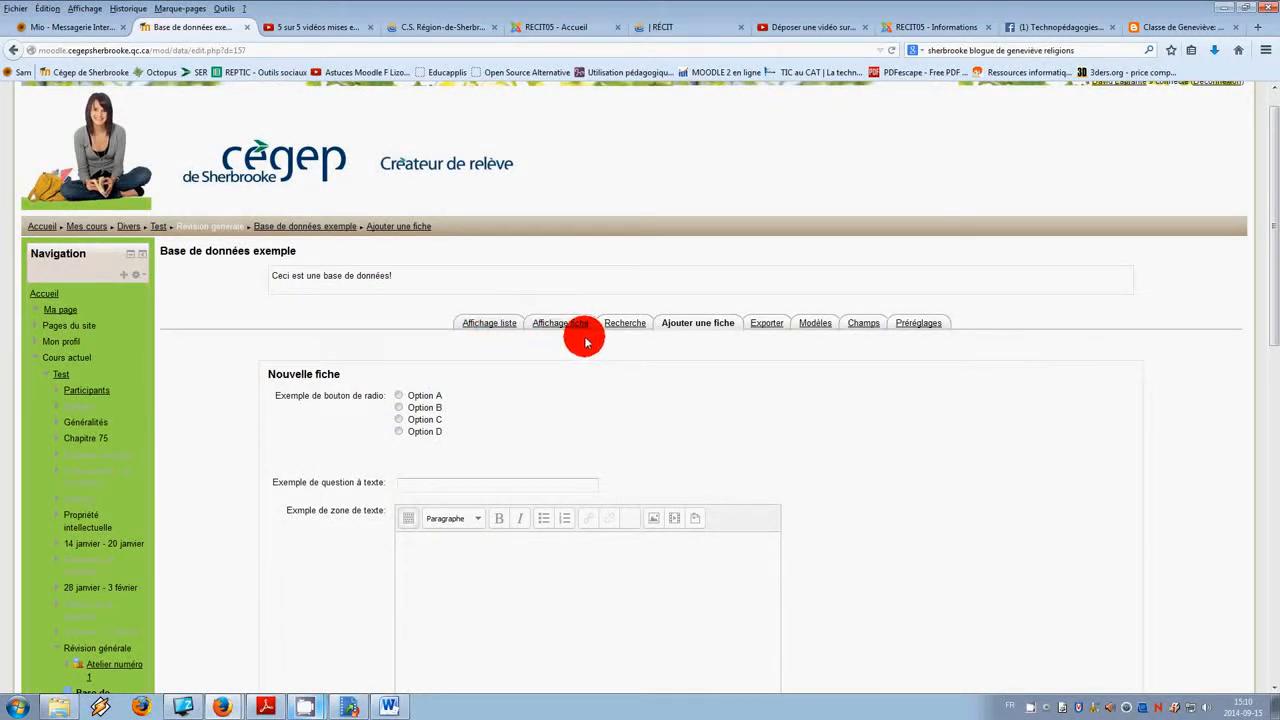
left_click(634, 324)
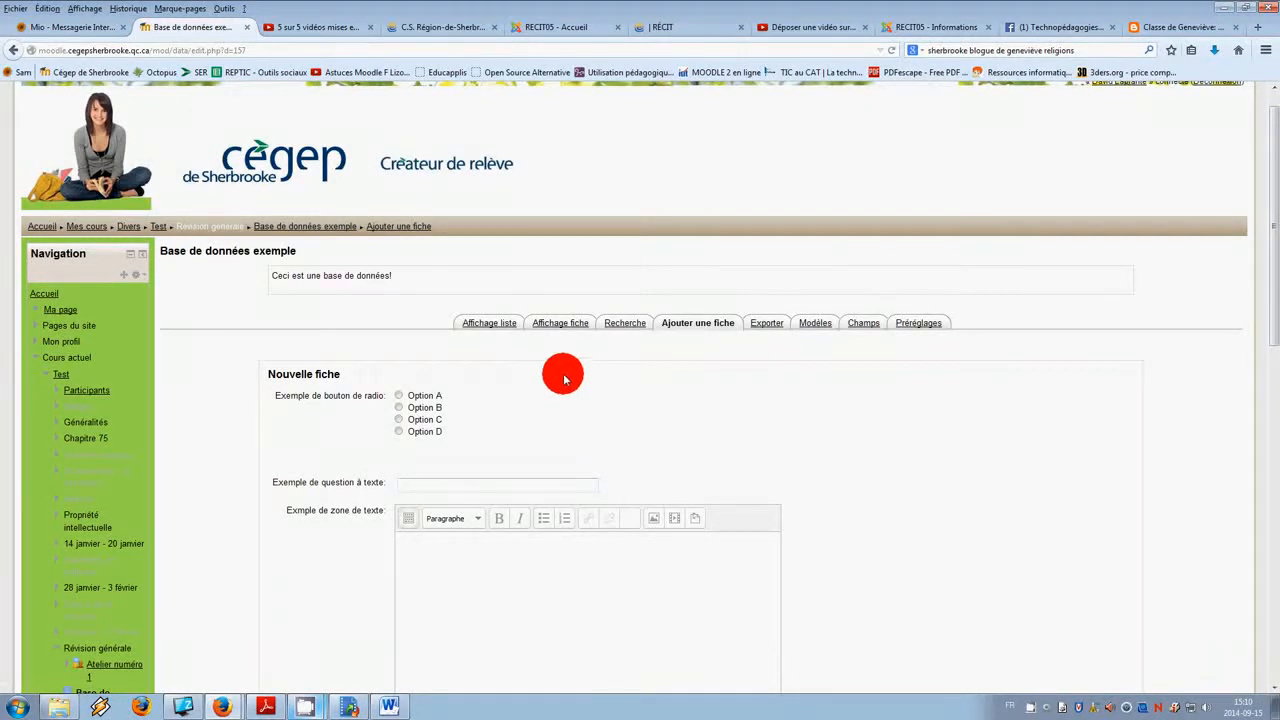
scroll(573, 391, "down", 10)
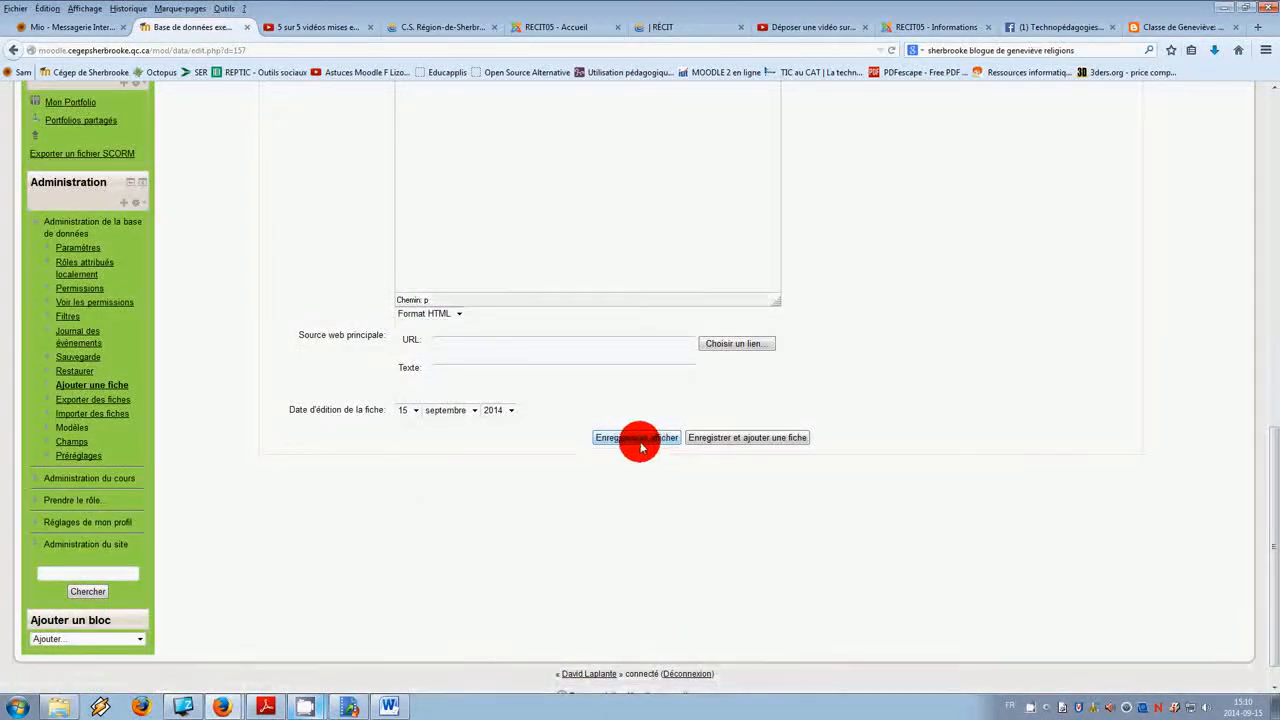
mouse_move(309, 707)
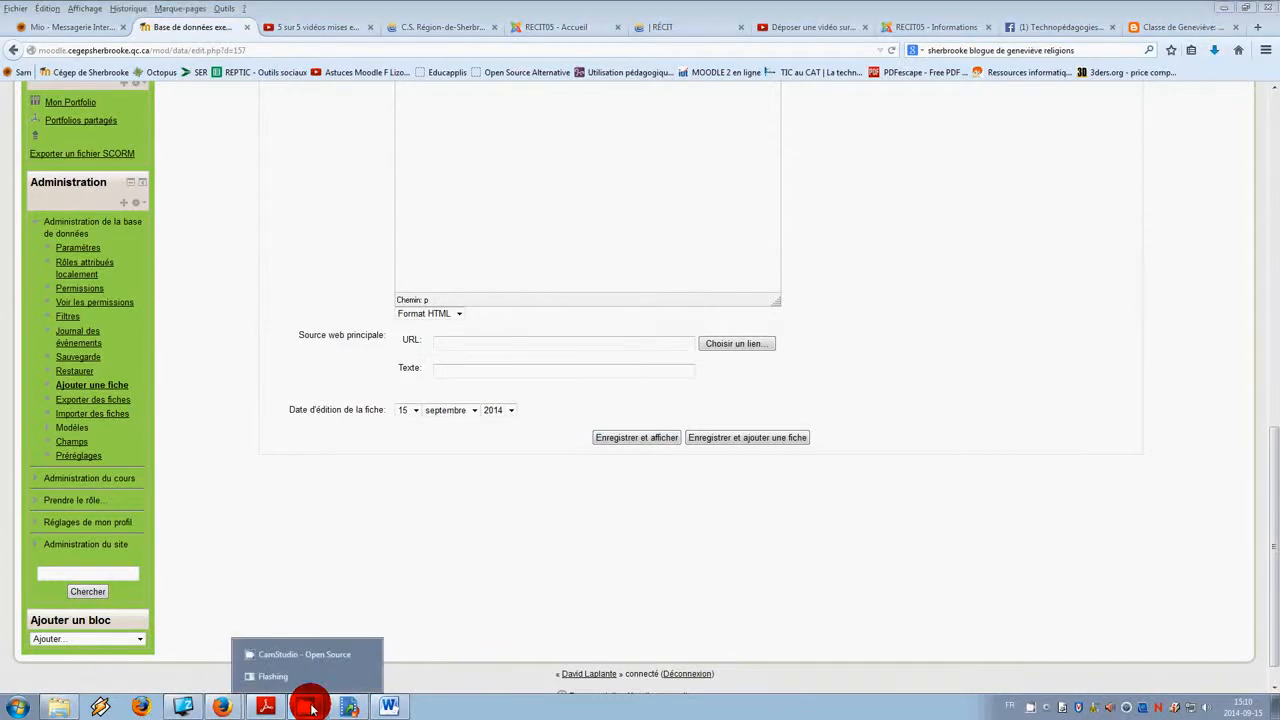
left_click(307, 657)
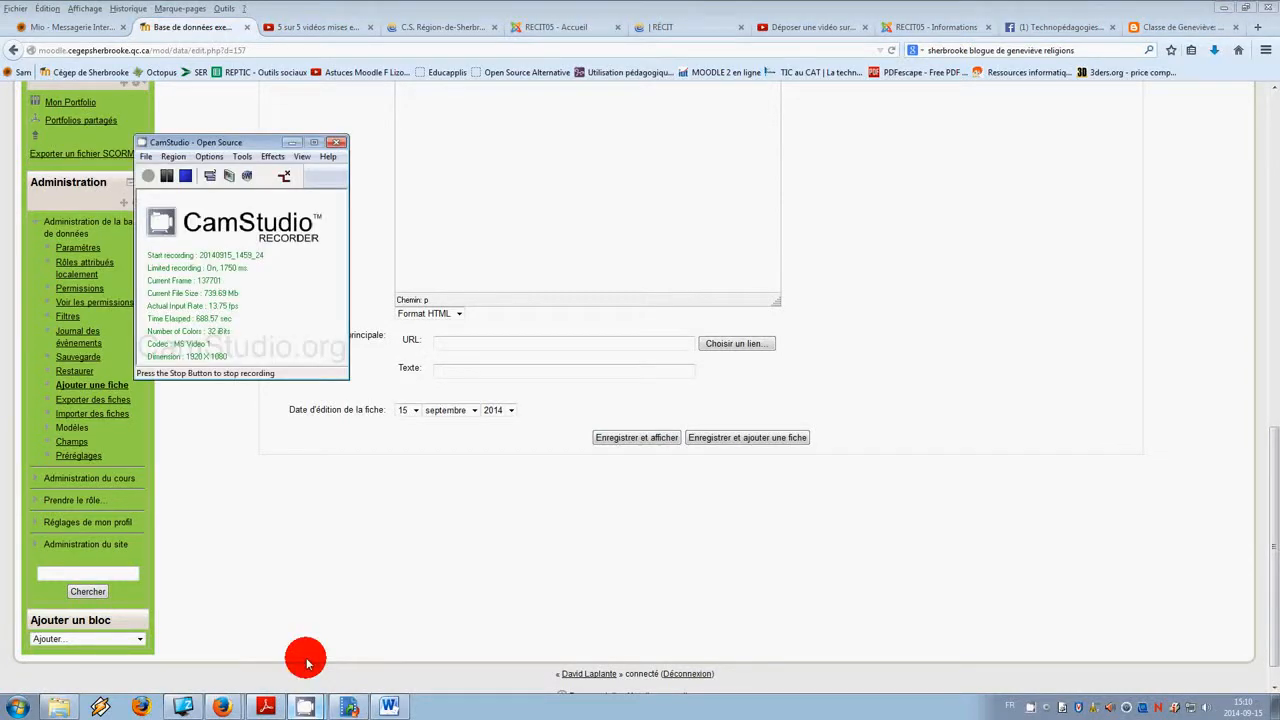